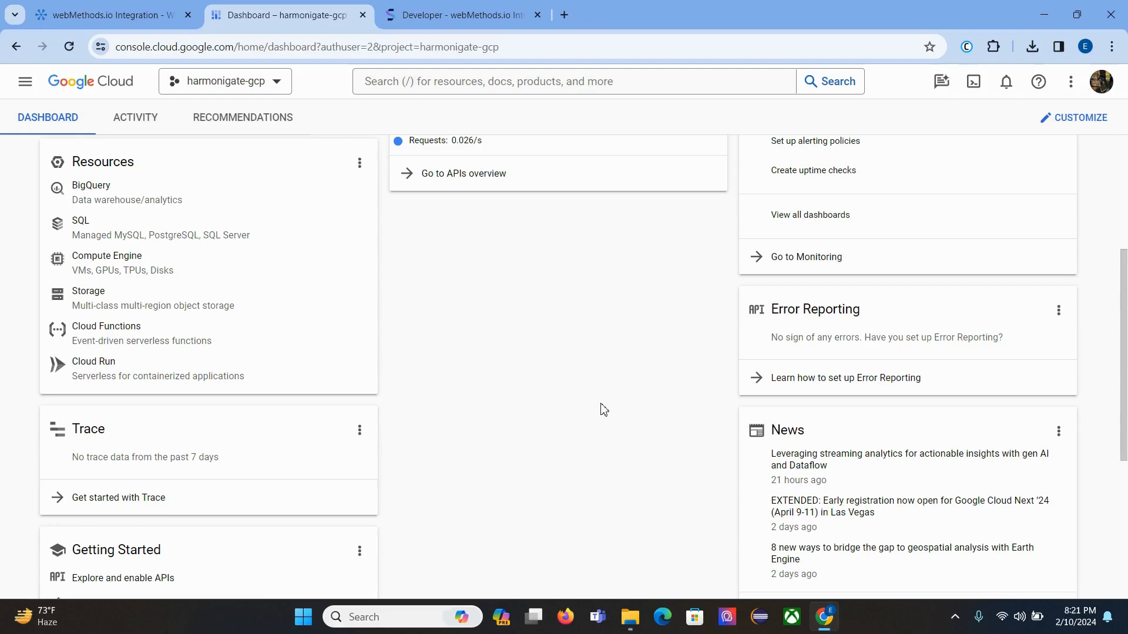
# Step: Go to Cloud SQL and start a new instance with MySQL as the database engine
pyautogui.click(26, 90)
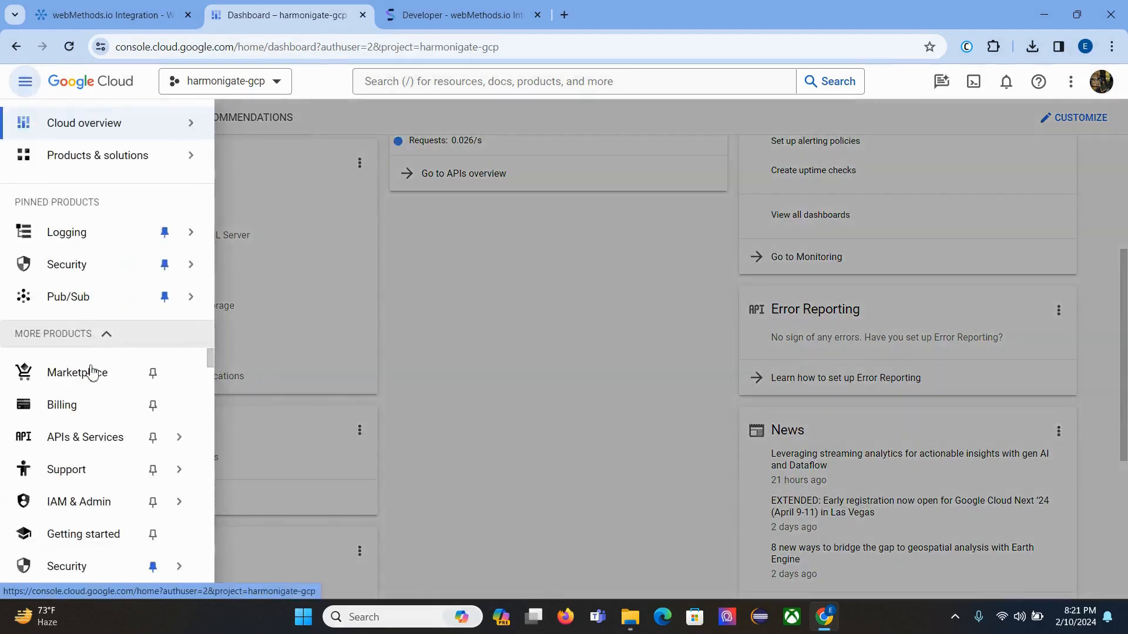
pyautogui.moveTo(82, 431)
pyautogui.scroll(-10, 82, 431)
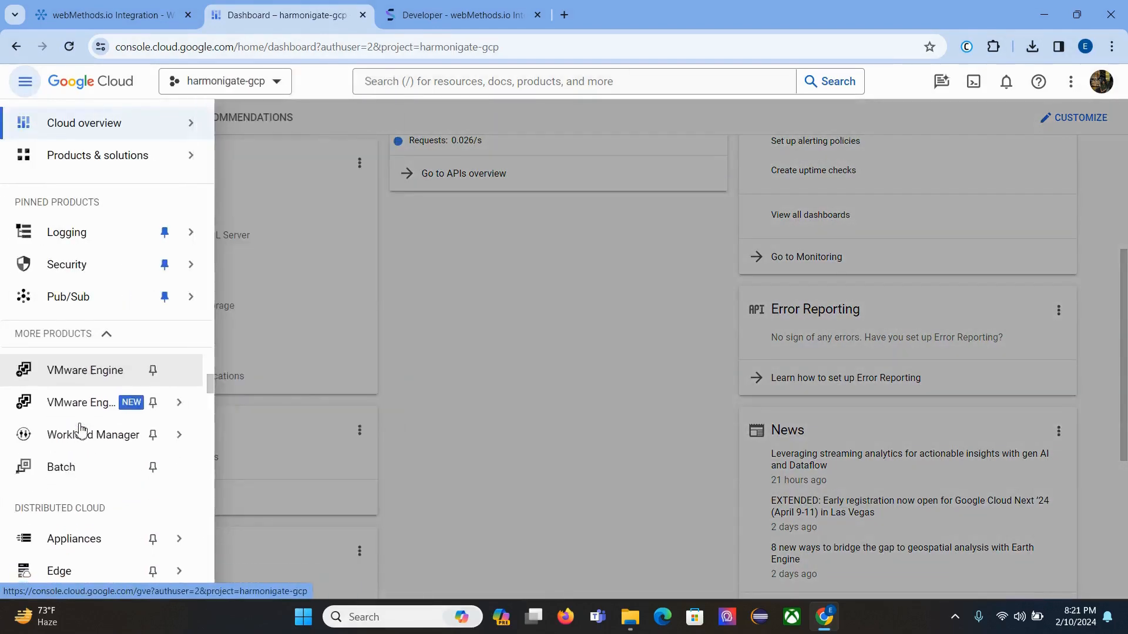
pyautogui.scroll(-10, 81, 431)
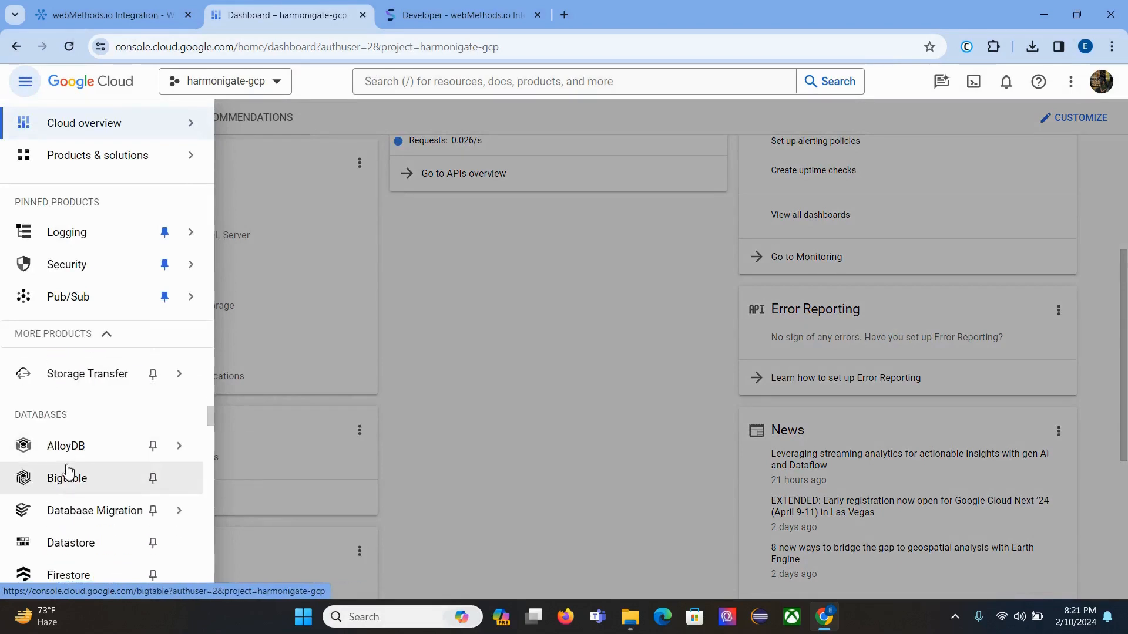
pyautogui.scroll(-1, 69, 472)
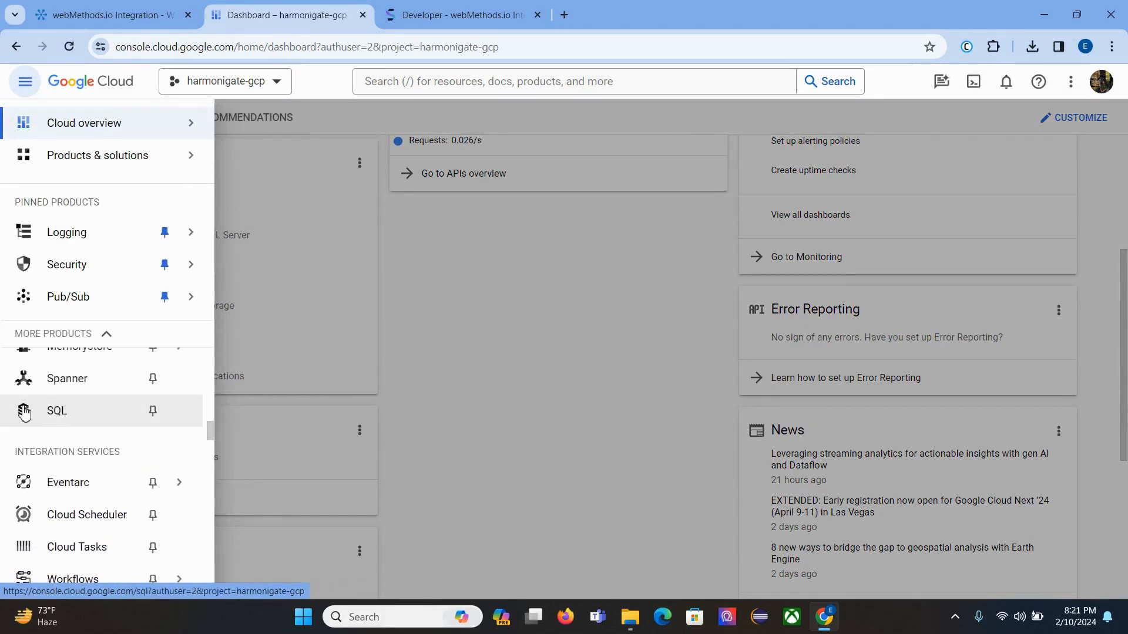
pyautogui.click(55, 418)
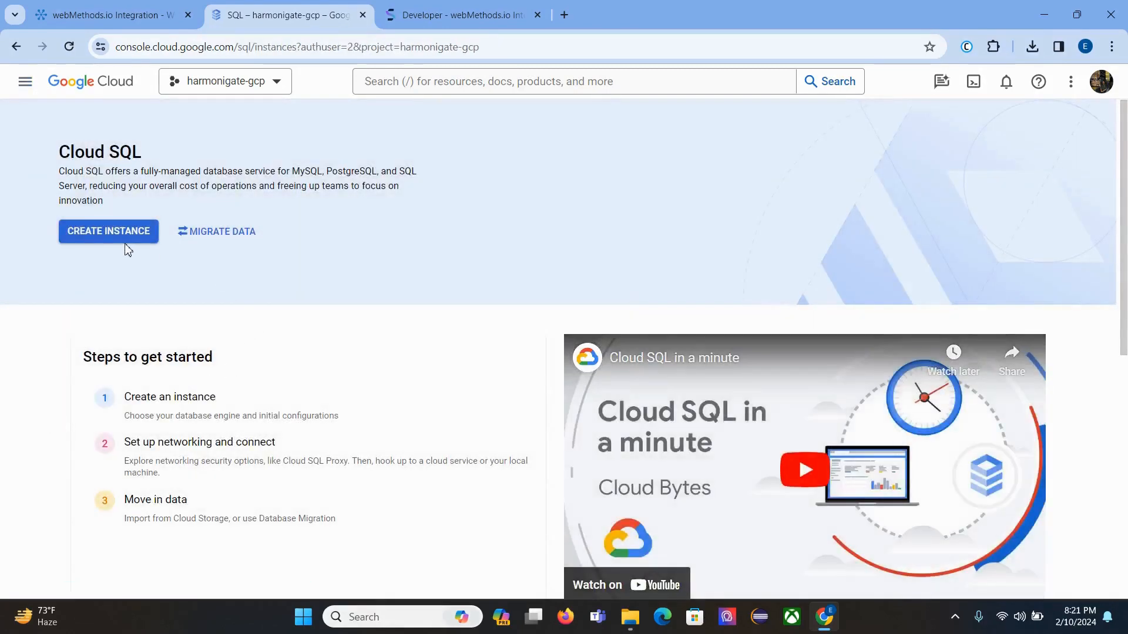
pyautogui.click(127, 236)
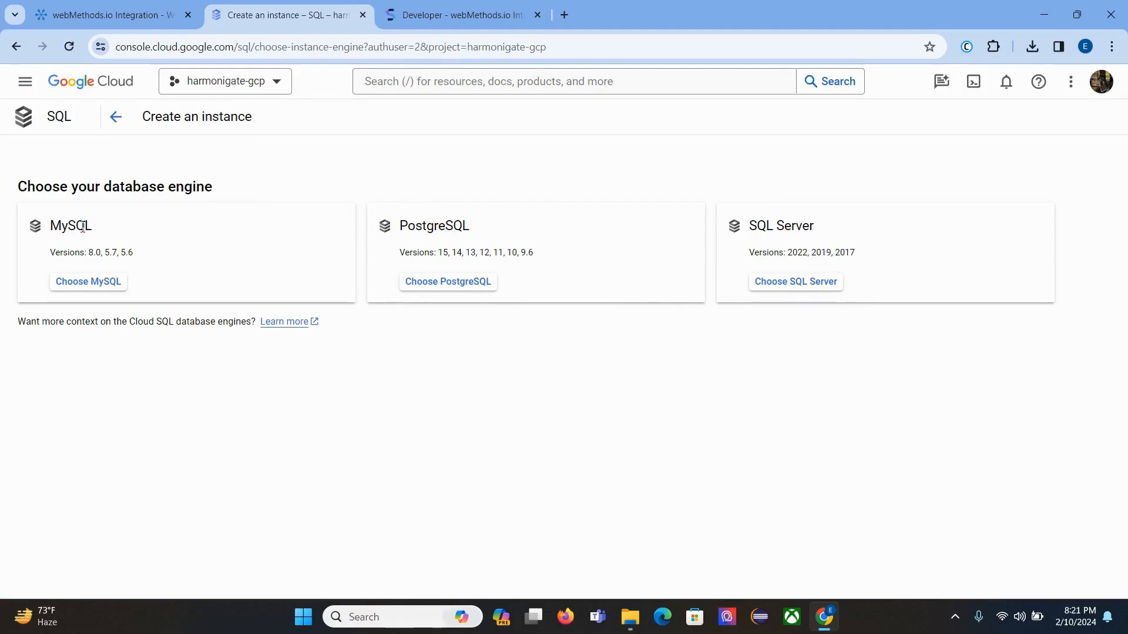
pyautogui.click(94, 284)
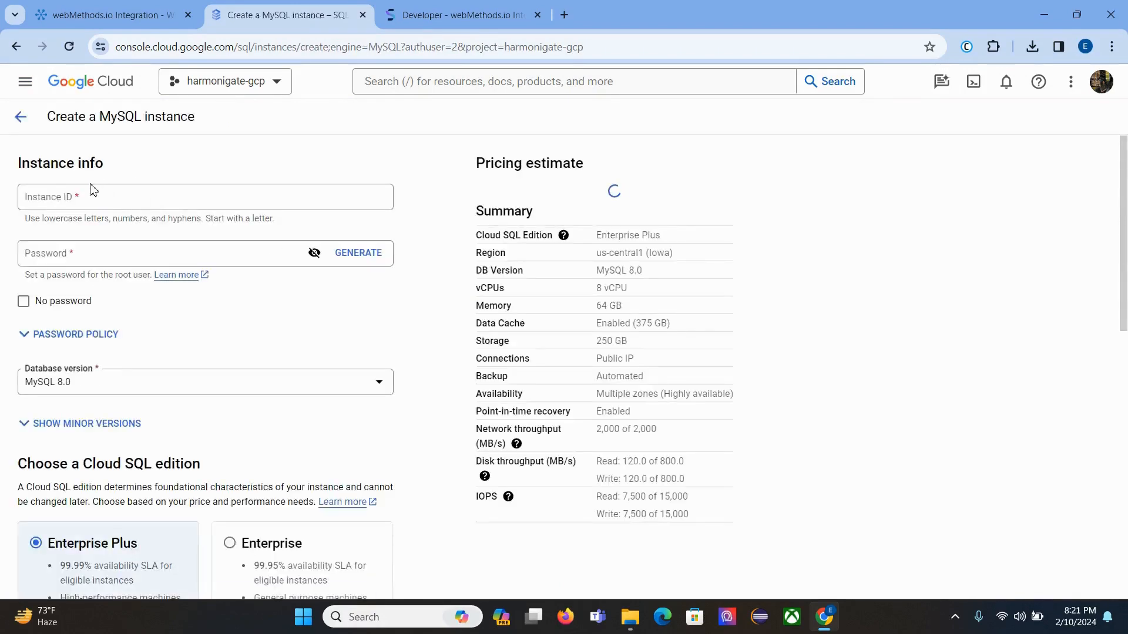
# Step: Name the instance hg-mysql, set a root password, and select the Enterprise edition
pyautogui.click(91, 191)
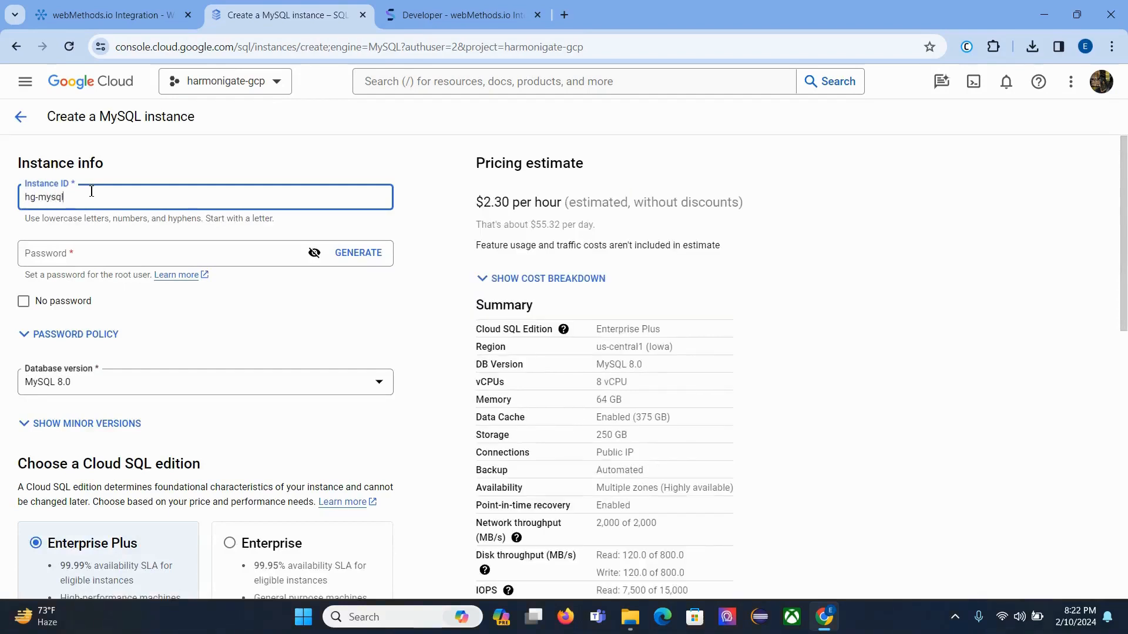
pyautogui.click(93, 254)
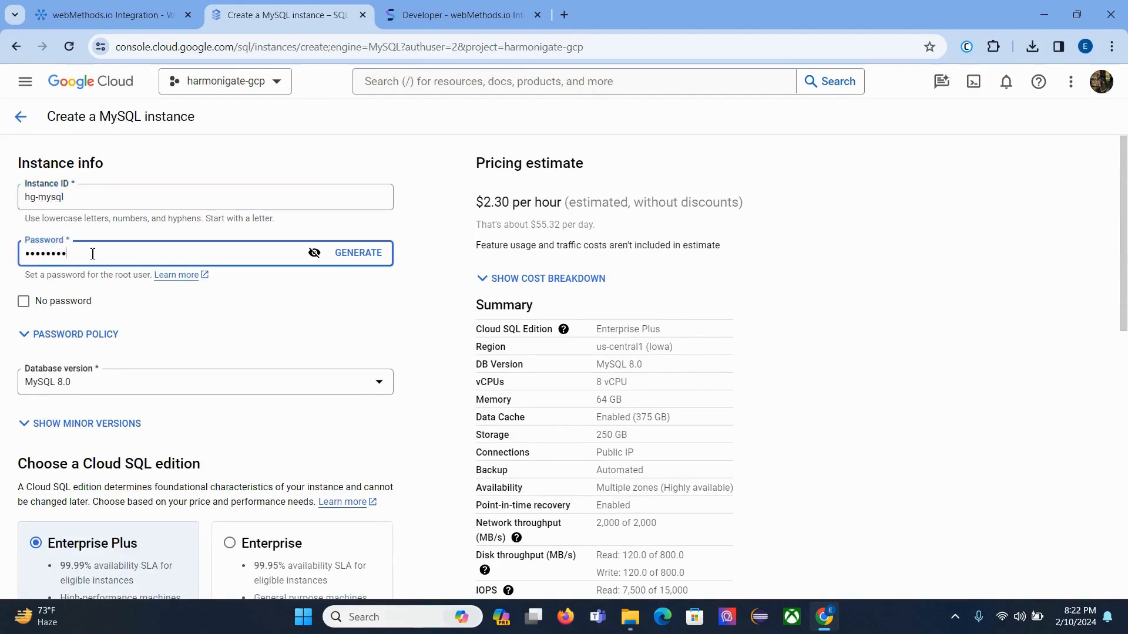
pyautogui.scroll(-3, 112, 346)
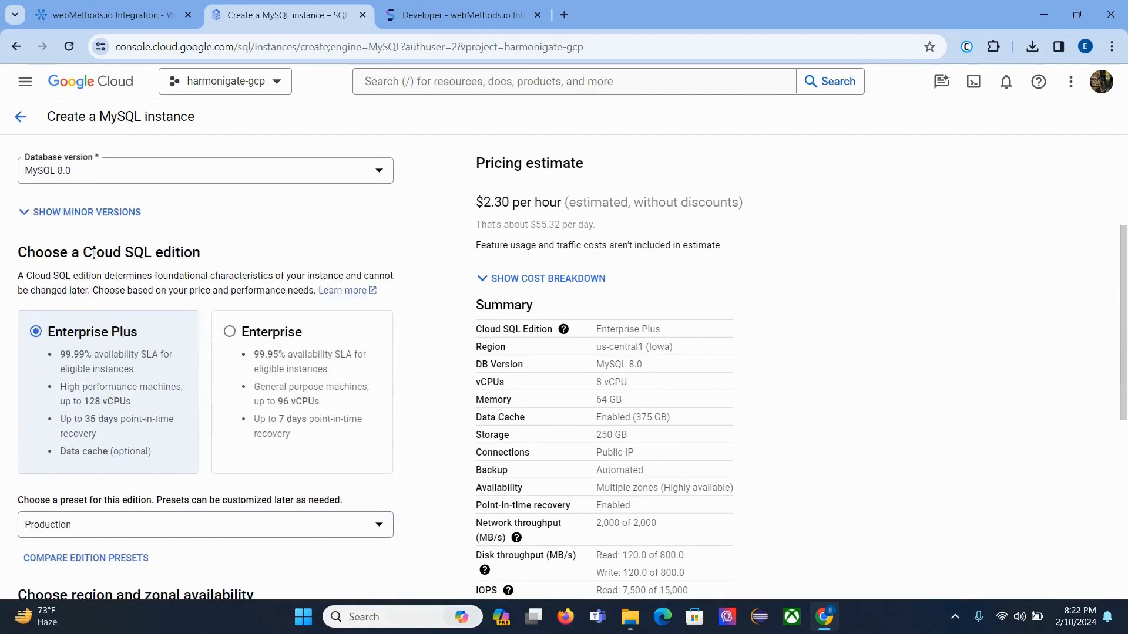
pyautogui.click(248, 331)
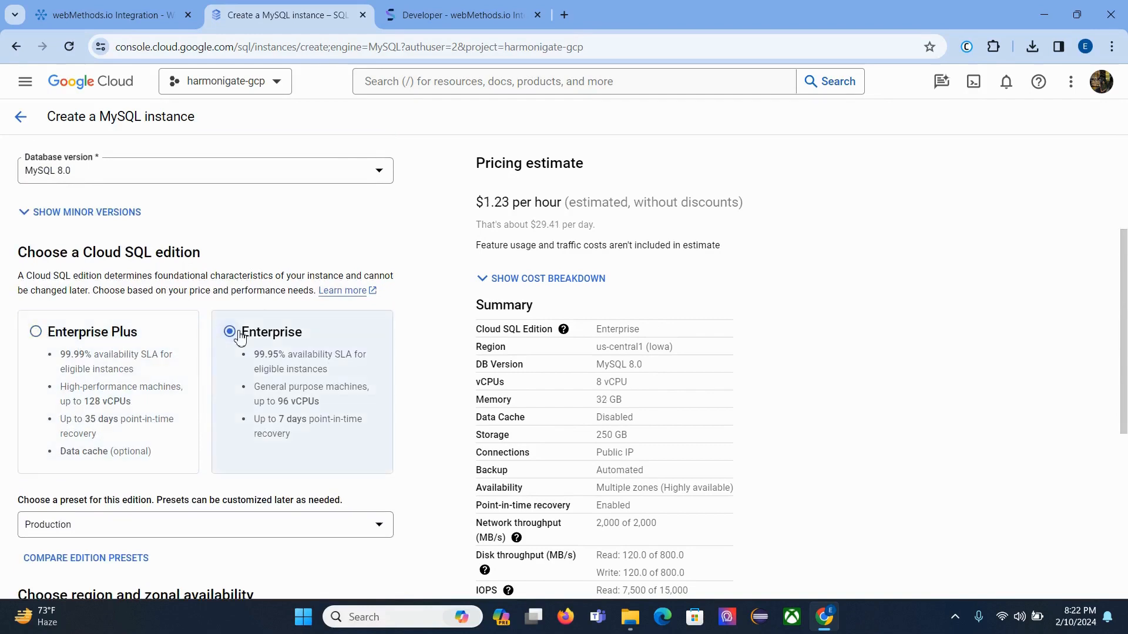
# Step: Apply the Sandbox preset, lowering the estimate to $0.14 per hour
pyautogui.scroll(-2, 240, 334)
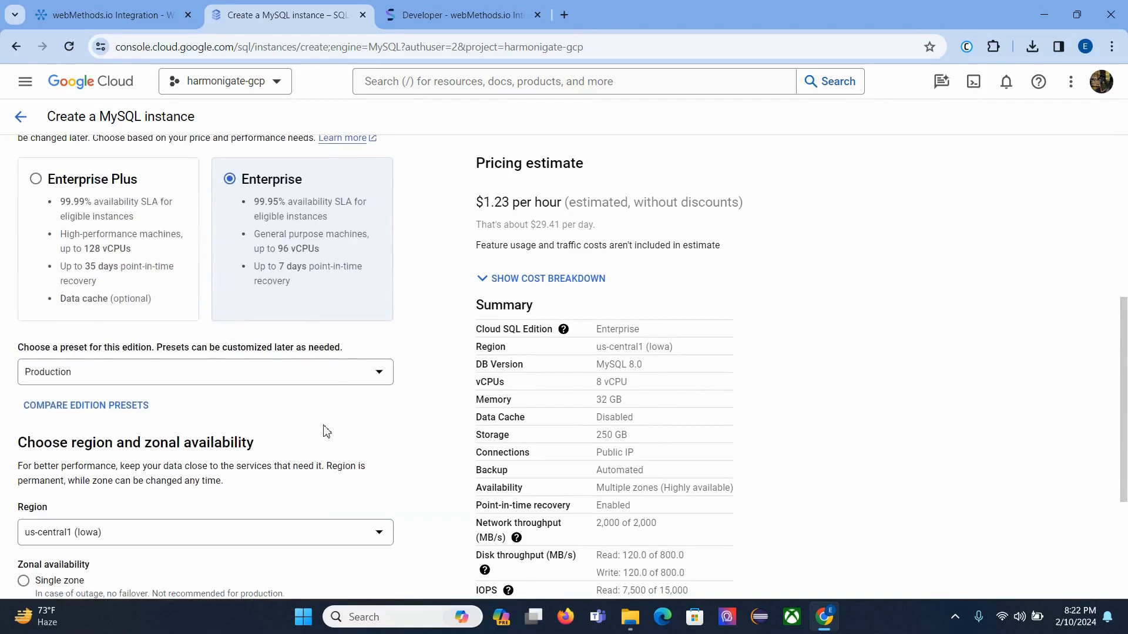
pyautogui.scroll(-1, 335, 432)
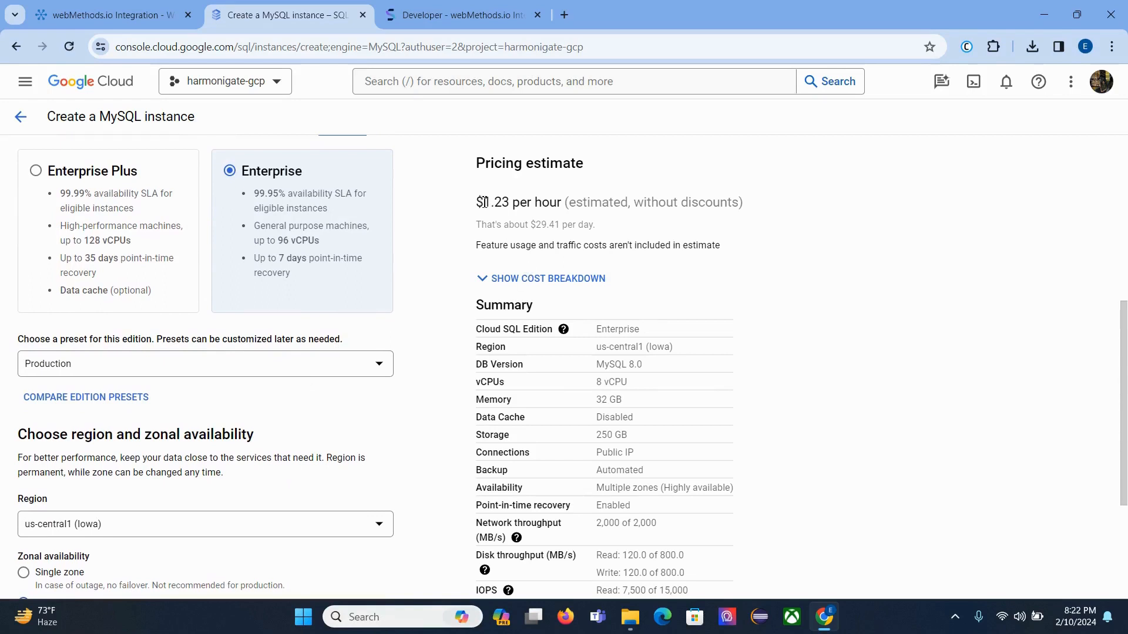
pyautogui.moveTo(483, 202); pyautogui.dragTo(513, 204)
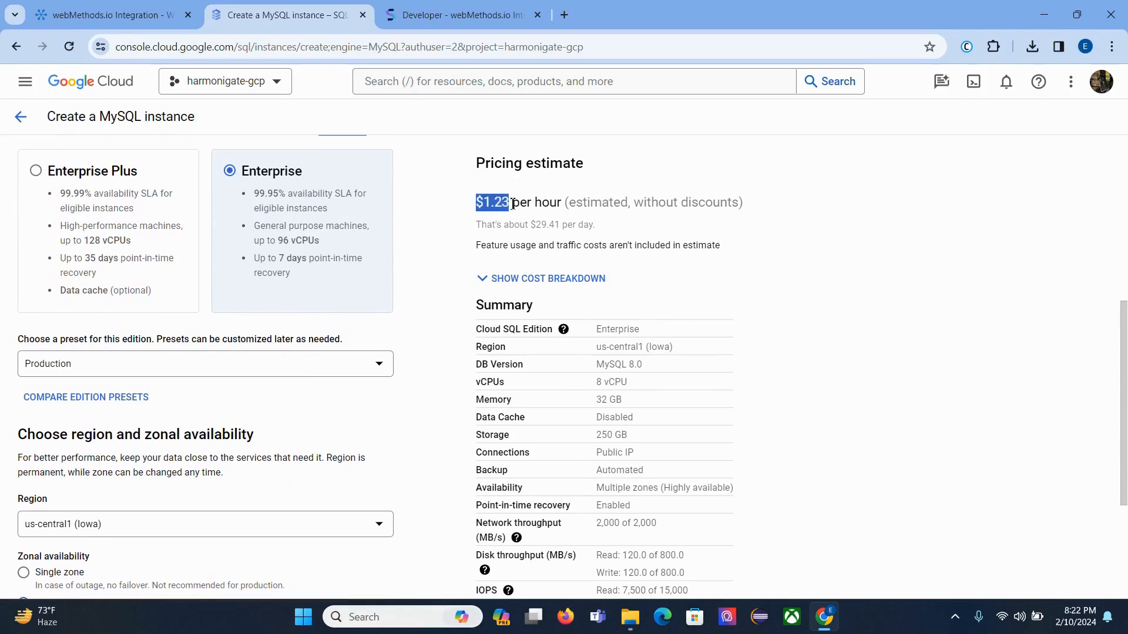
pyautogui.click(282, 364)
pyautogui.click(182, 465)
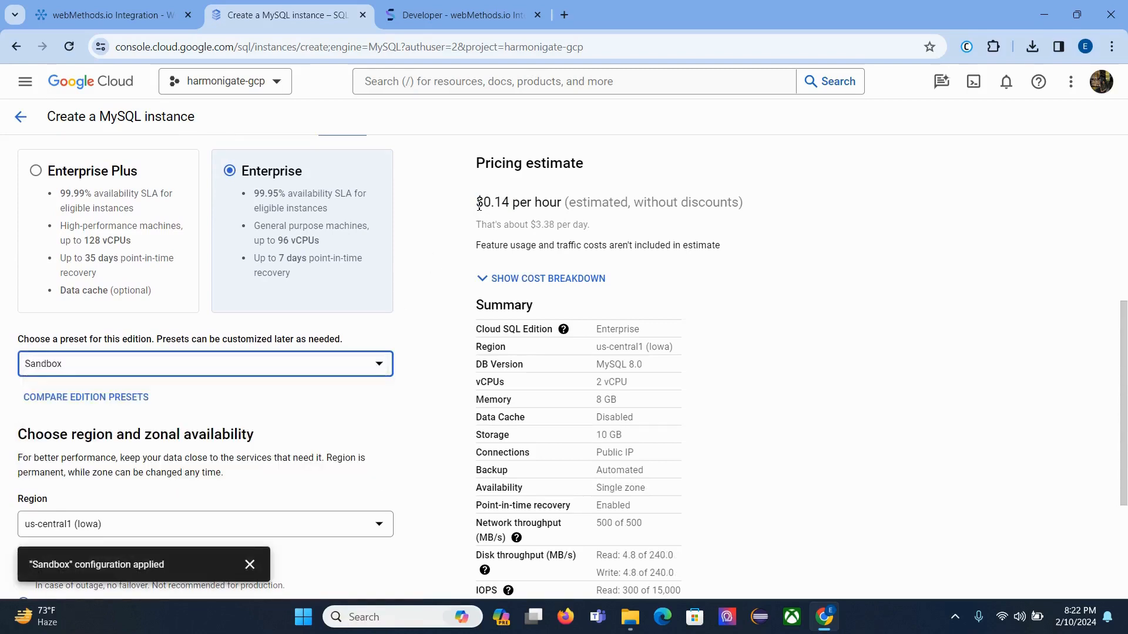
pyautogui.moveTo(479, 204); pyautogui.dragTo(512, 201)
pyautogui.scroll(-4, 353, 376)
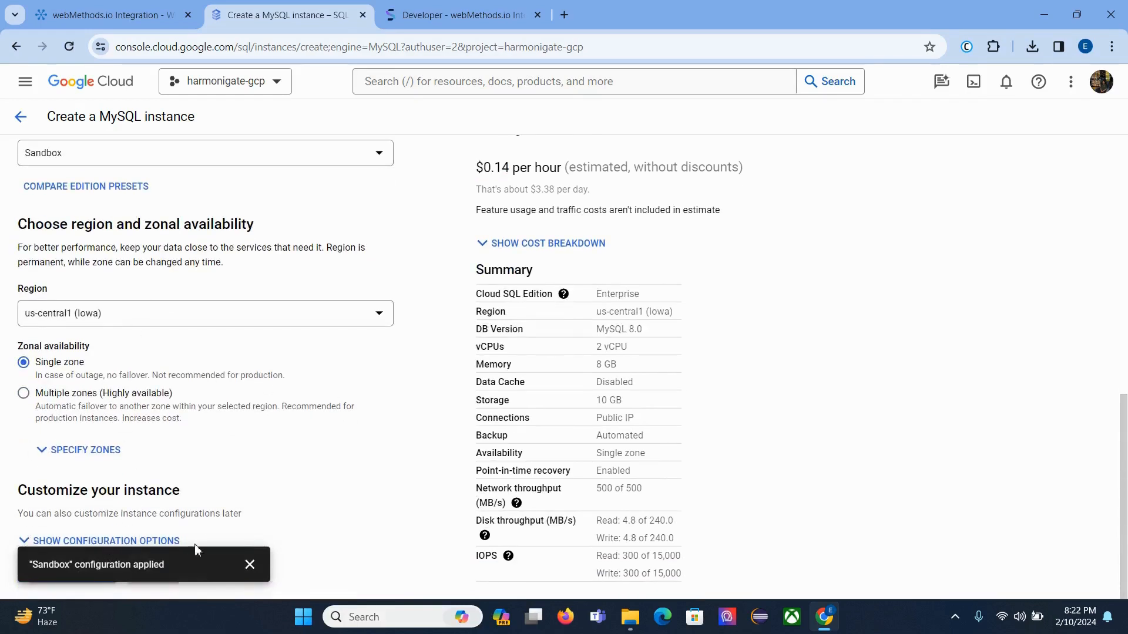
# Step: Reveal the configuration options and choose the 1 vCPU, 3.75 GB machine shape
pyautogui.click(250, 565)
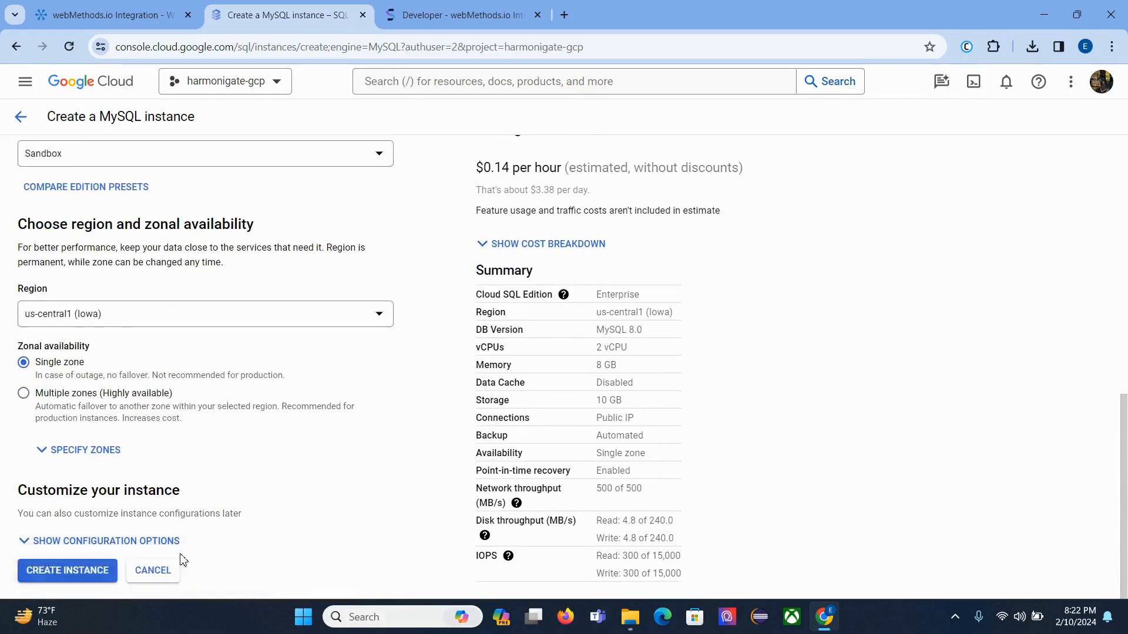
pyautogui.click(150, 541)
pyautogui.scroll(-5, 354, 368)
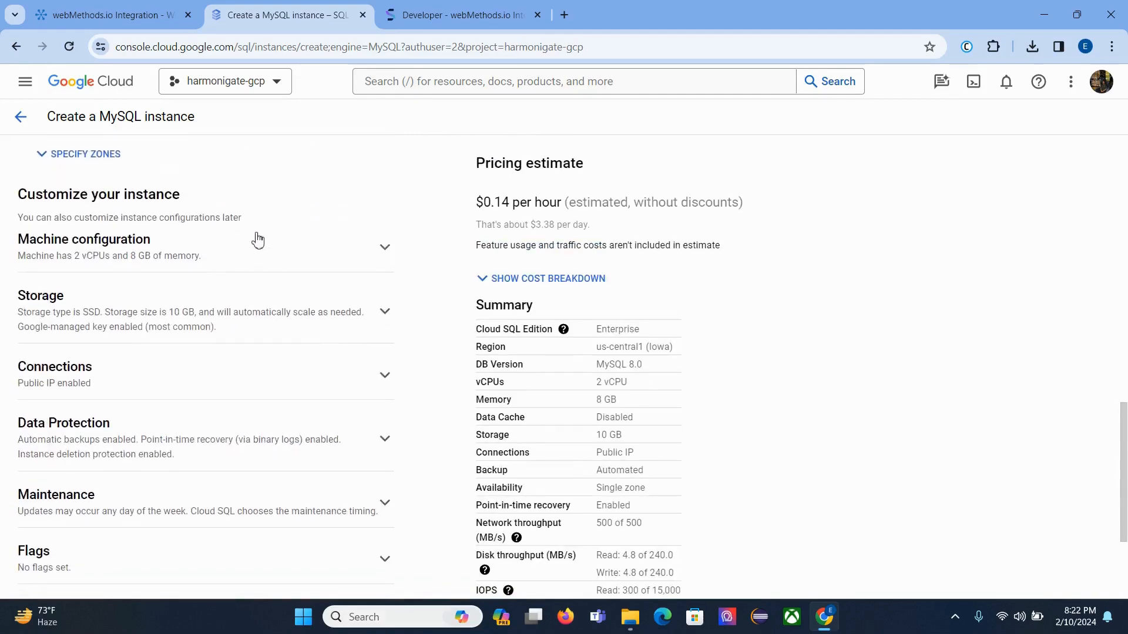
pyautogui.click(247, 252)
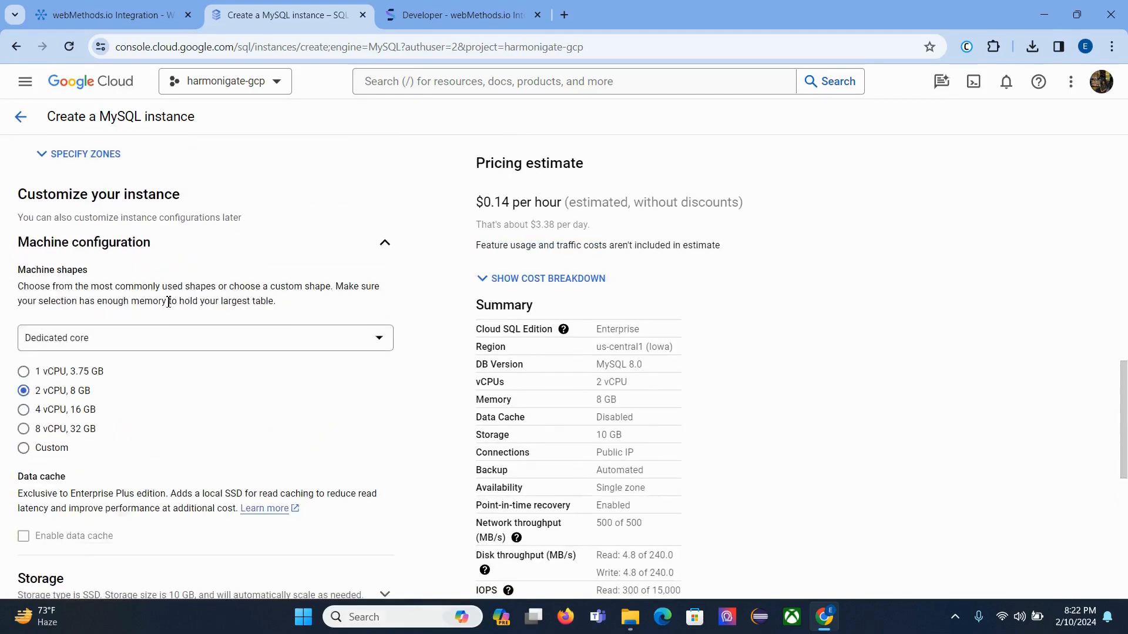
pyautogui.click(66, 373)
pyautogui.scroll(-3, 244, 376)
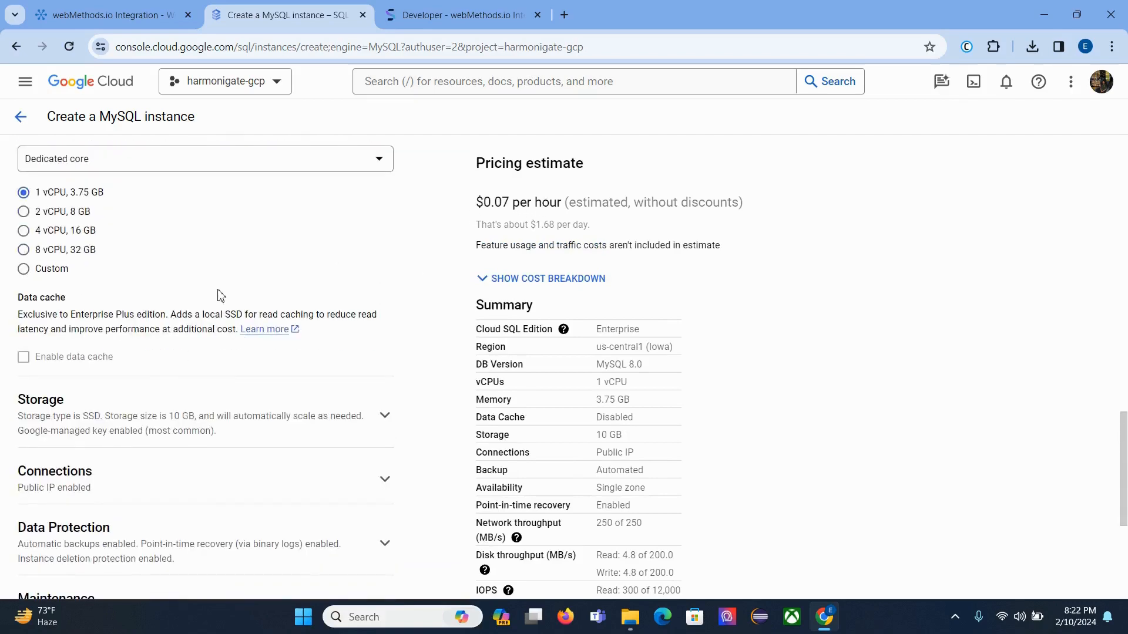
# Step: Keep SSD as the storage type after briefly trying HDD
pyautogui.click(131, 425)
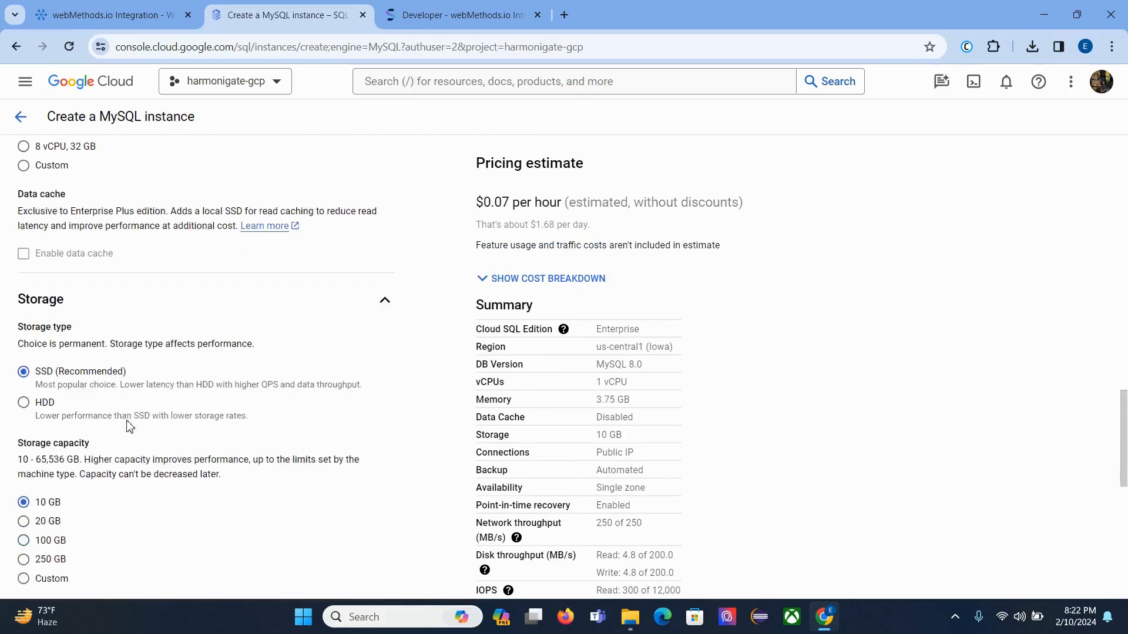
pyautogui.click(24, 403)
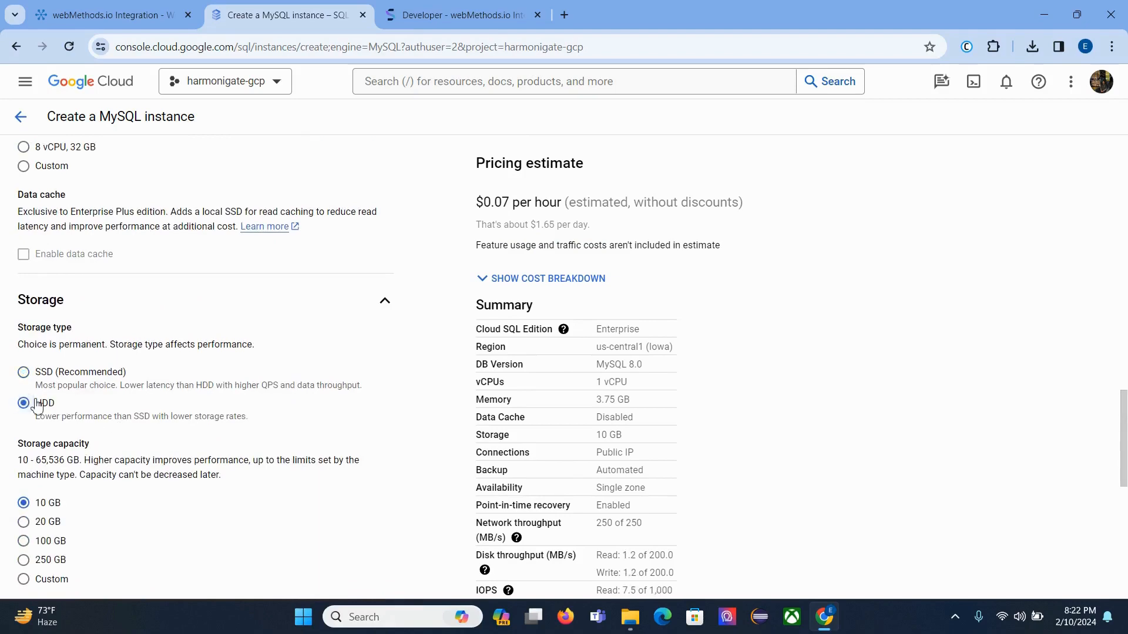
pyautogui.click(40, 373)
pyautogui.scroll(-4, 147, 376)
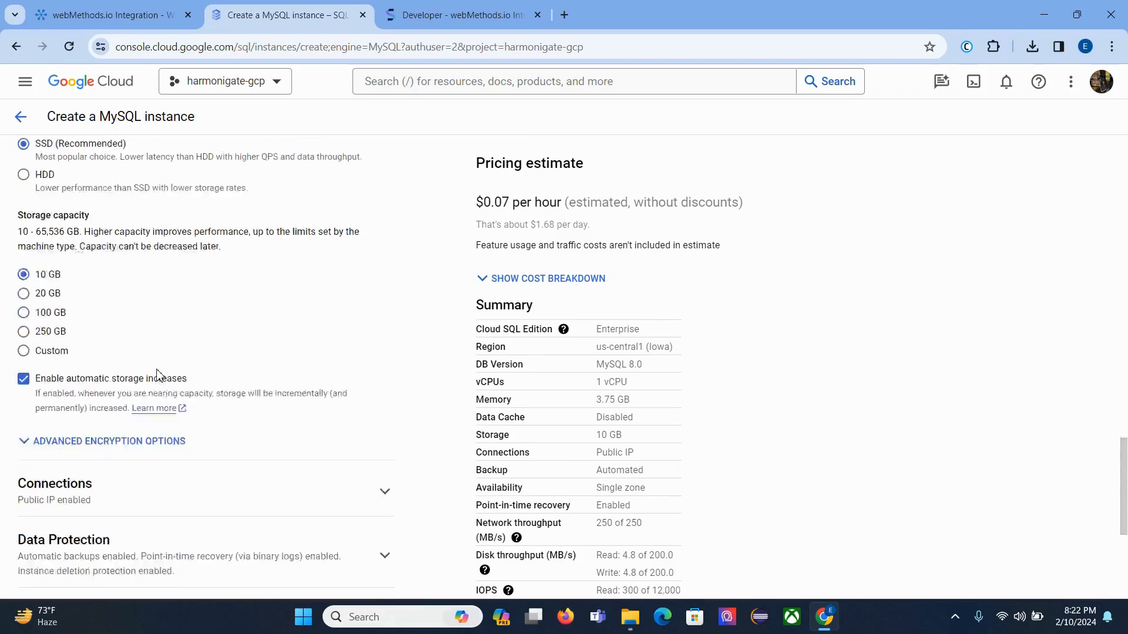
pyautogui.scroll(-5, 157, 376)
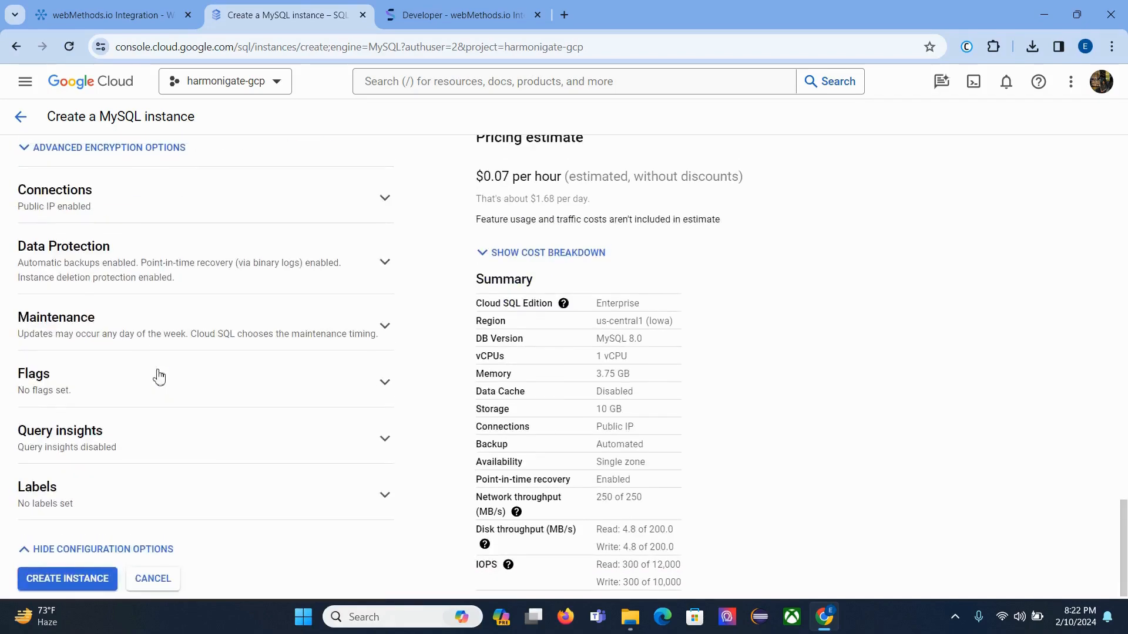
pyautogui.click(113, 207)
# Step: Add an authorized network named wmio with range 0.0.0.0/0 for the instance's public IP
pyautogui.scroll(-2, 151, 401)
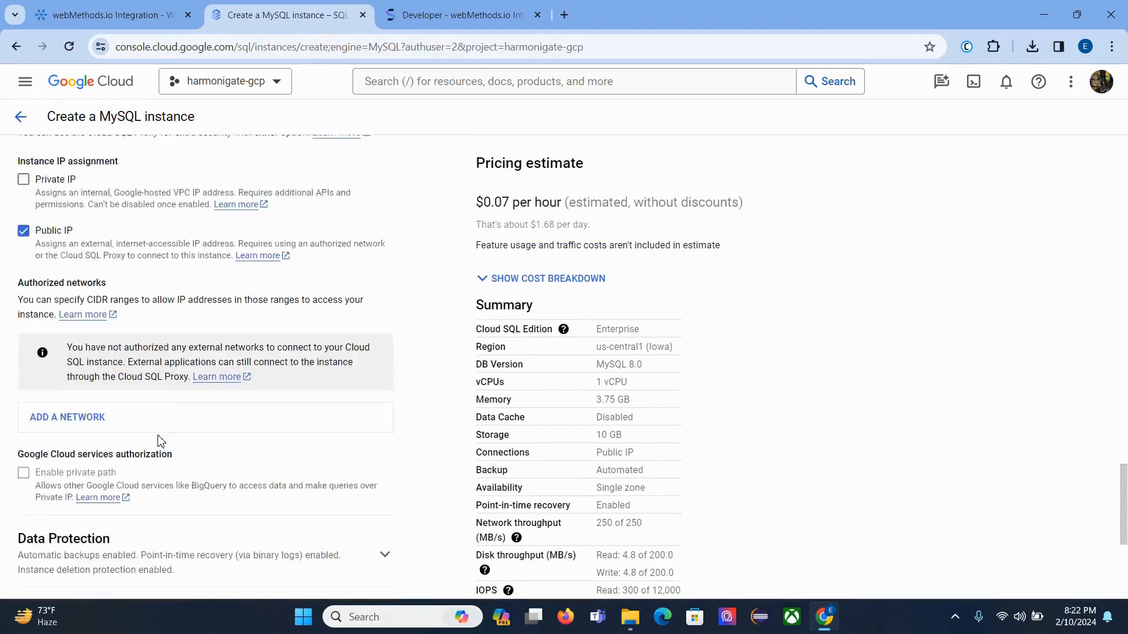
pyautogui.click(111, 414)
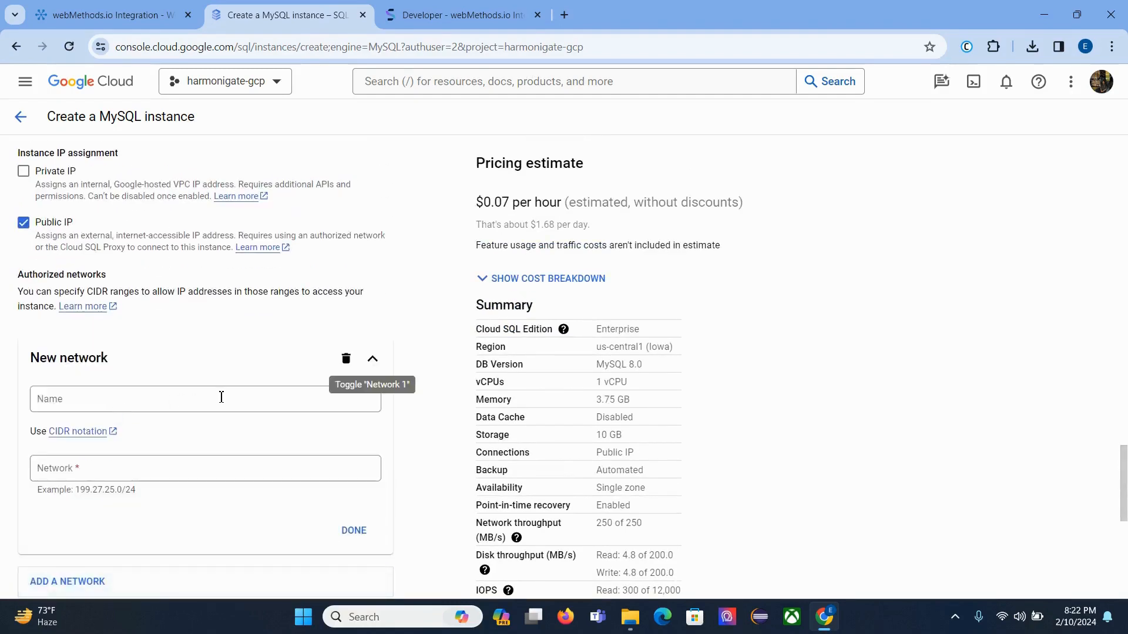
pyautogui.click(221, 398)
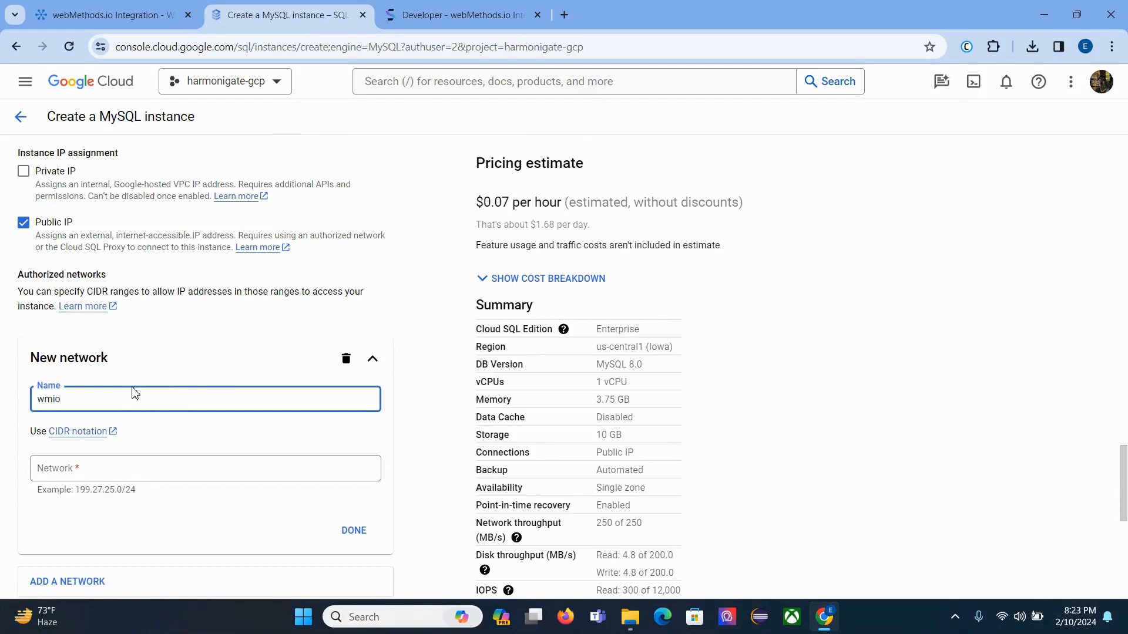
pyautogui.click(117, 464)
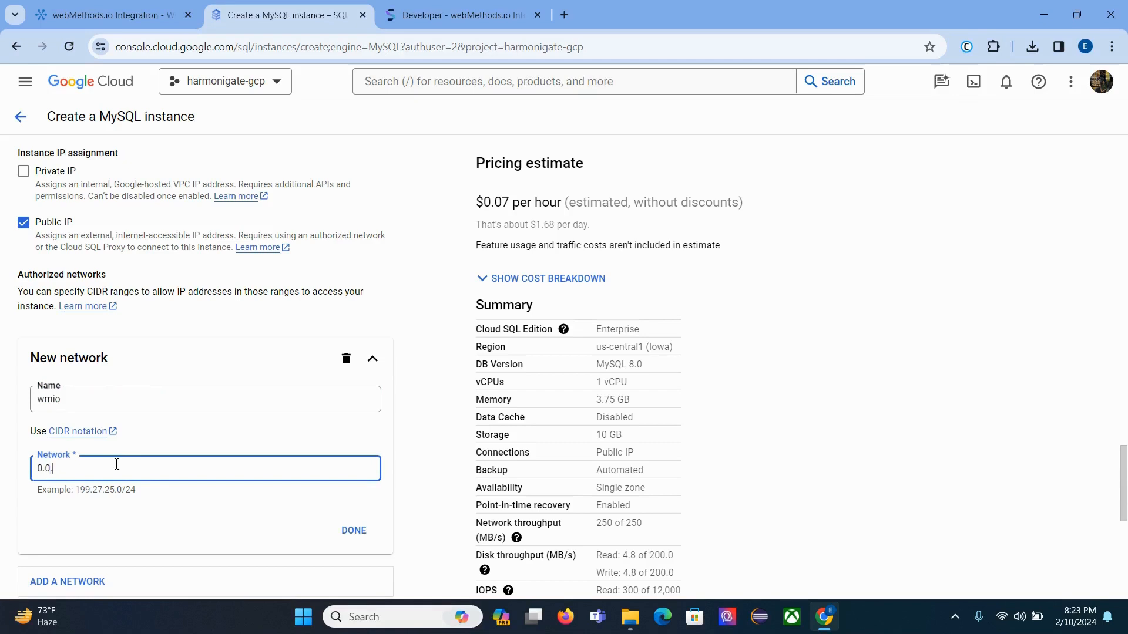
pyautogui.write('0.0.0.0/0')
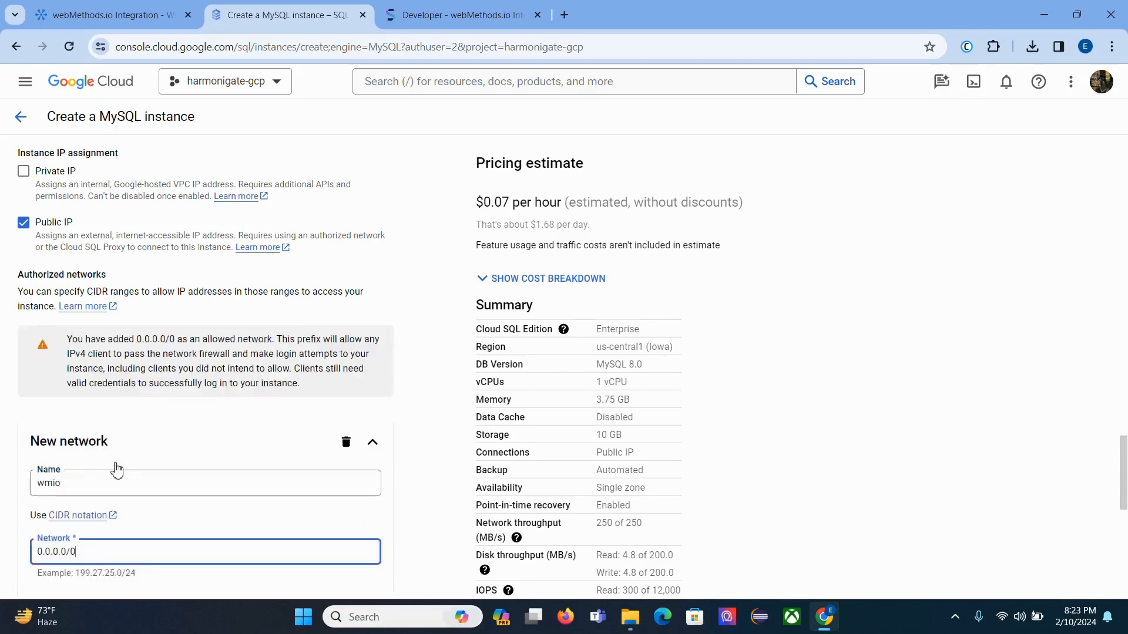
pyautogui.moveTo(66, 343); pyautogui.dragTo(232, 338)
pyautogui.click(233, 338)
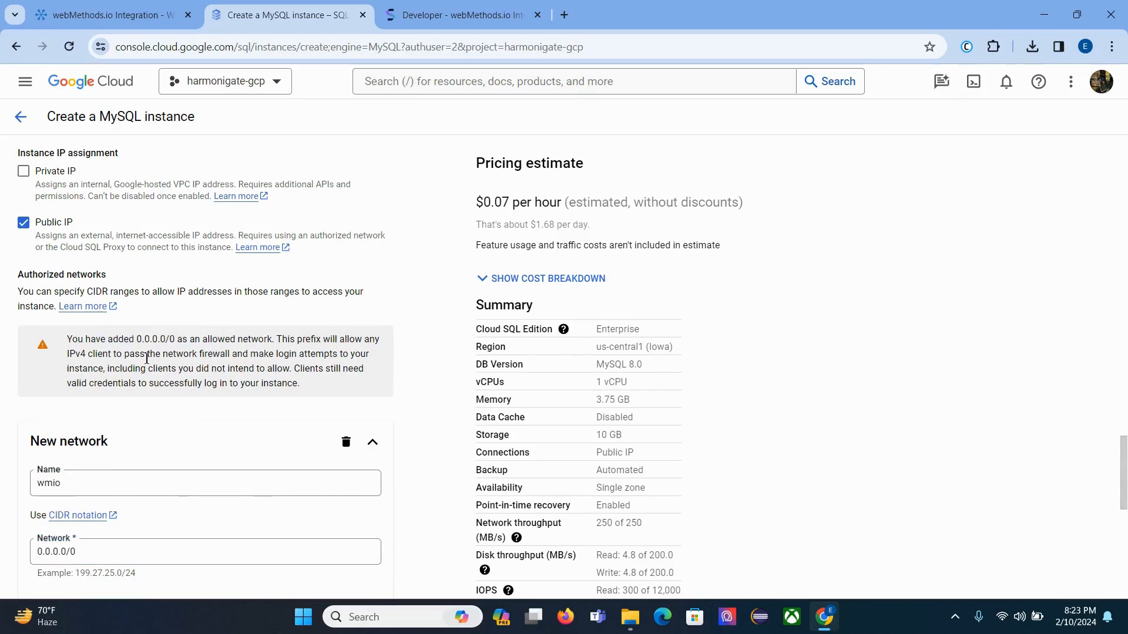
pyautogui.moveTo(74, 353); pyautogui.dragTo(231, 355)
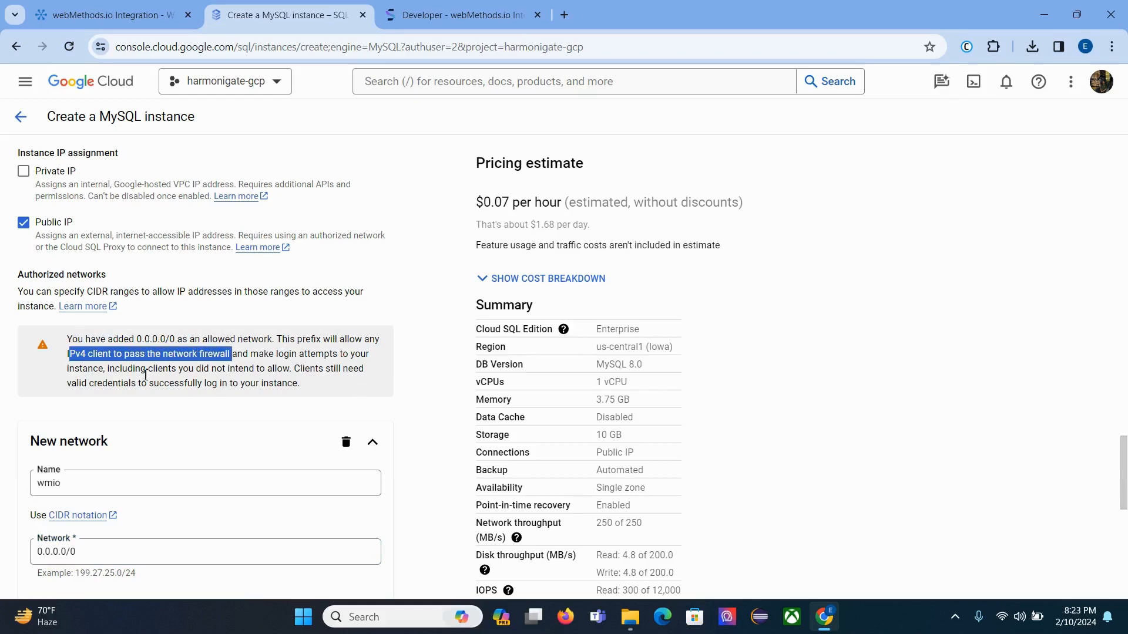
pyautogui.click(345, 351)
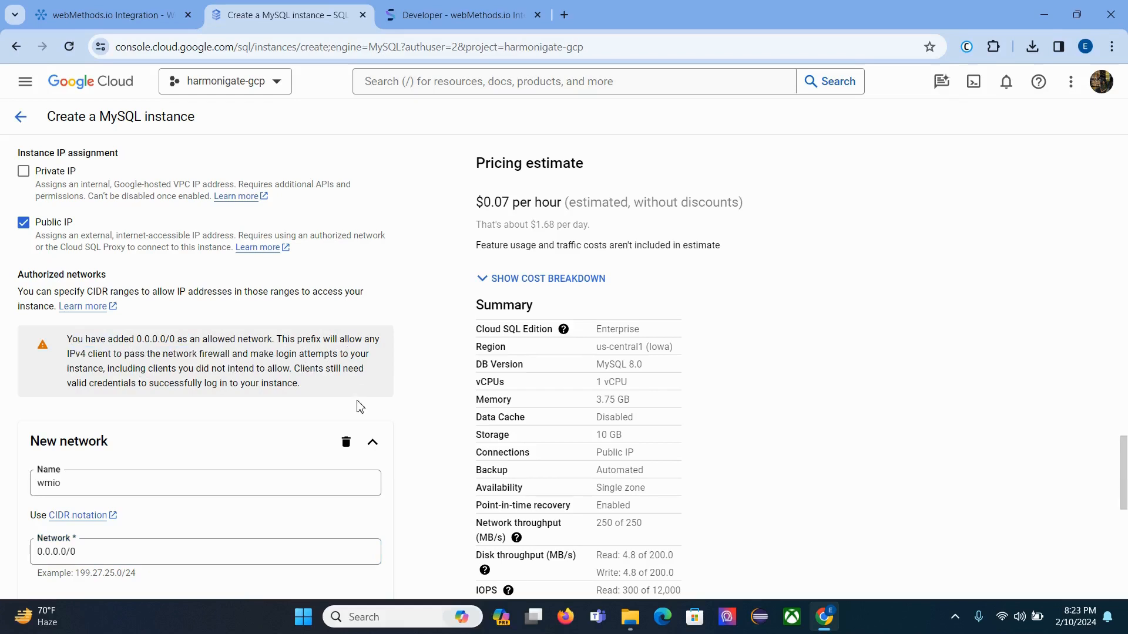
pyautogui.scroll(-1, 359, 406)
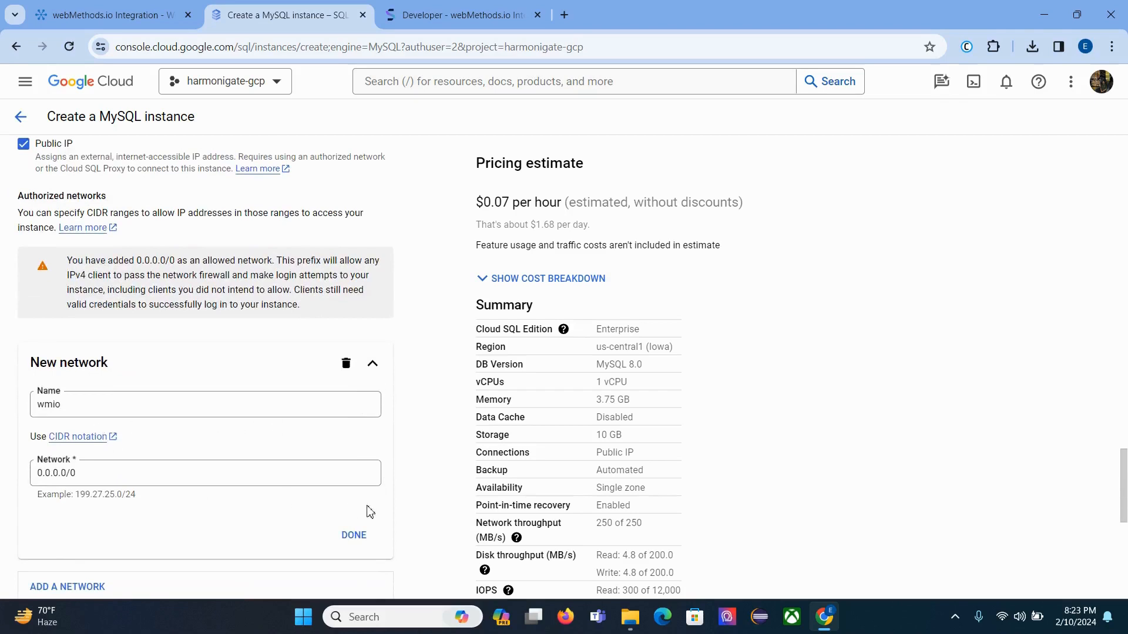
pyautogui.click(352, 536)
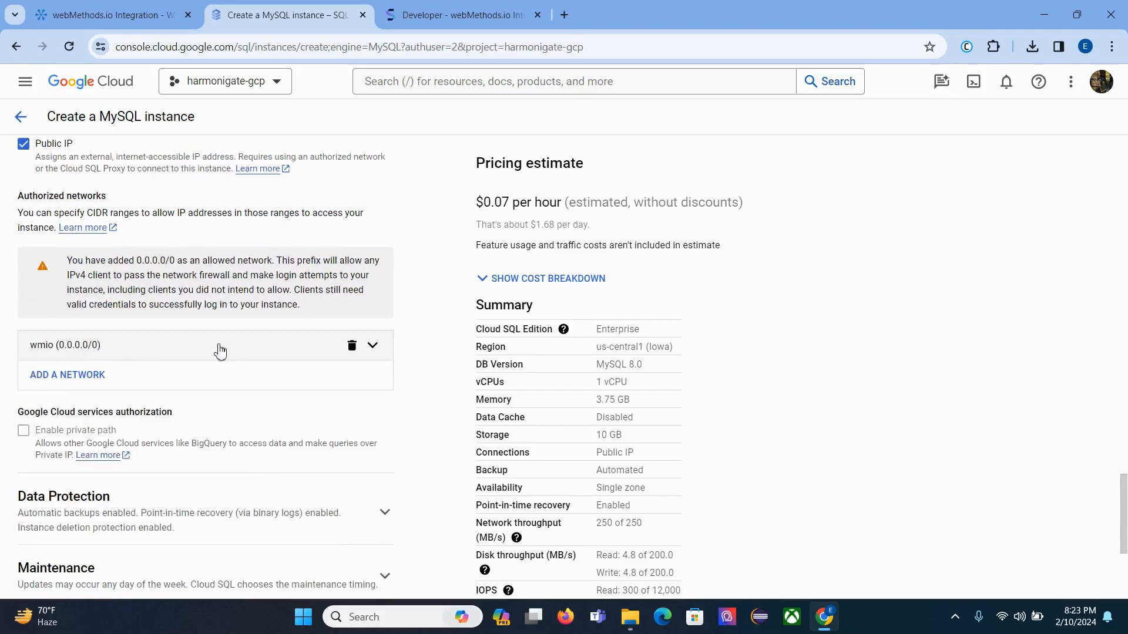
pyautogui.scroll(-1, 205, 376)
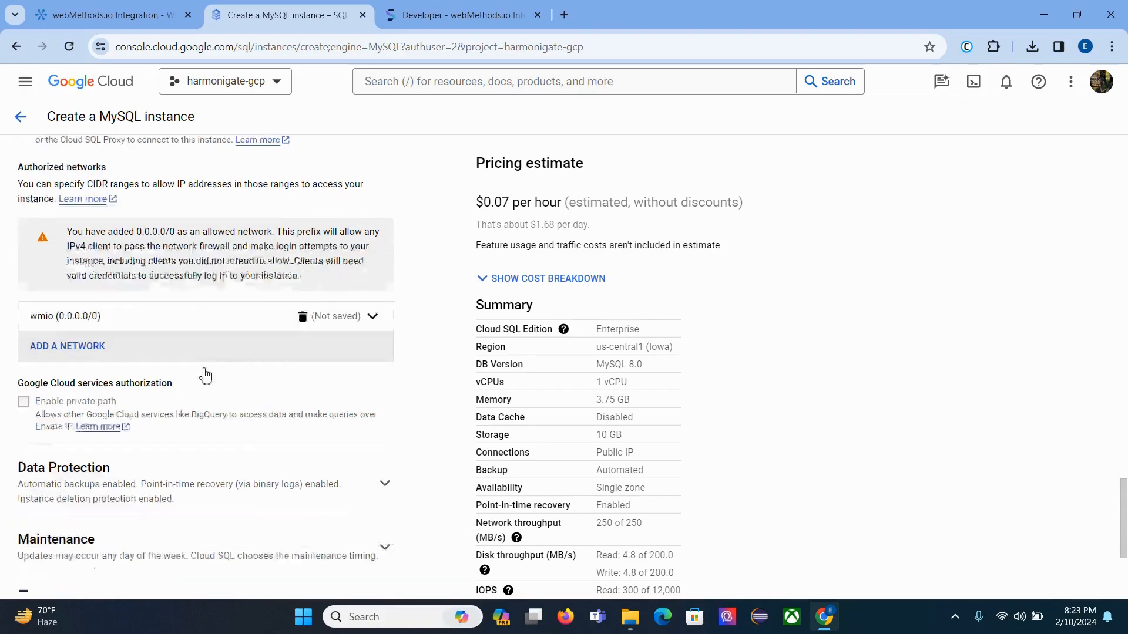
# Step: Keep automated daily backups enabled, create the hg-mysql instance, and return to webMethods.io
pyautogui.scroll(-3, 205, 376)
pyautogui.click(69, 276)
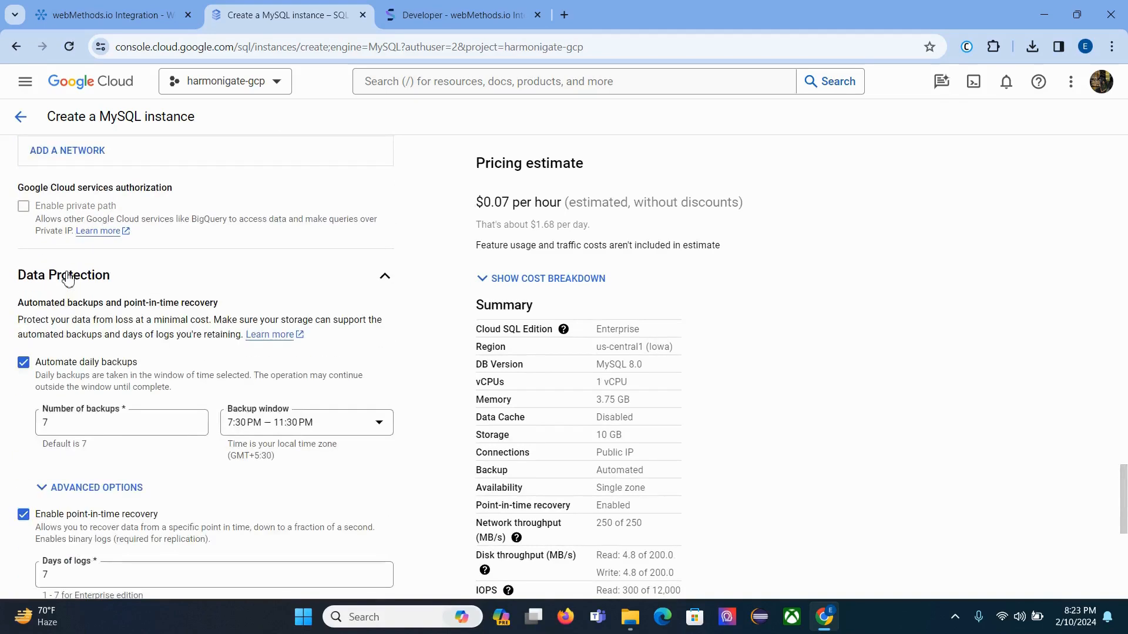
pyautogui.scroll(-3, 68, 279)
pyautogui.scroll(1, 42, 235)
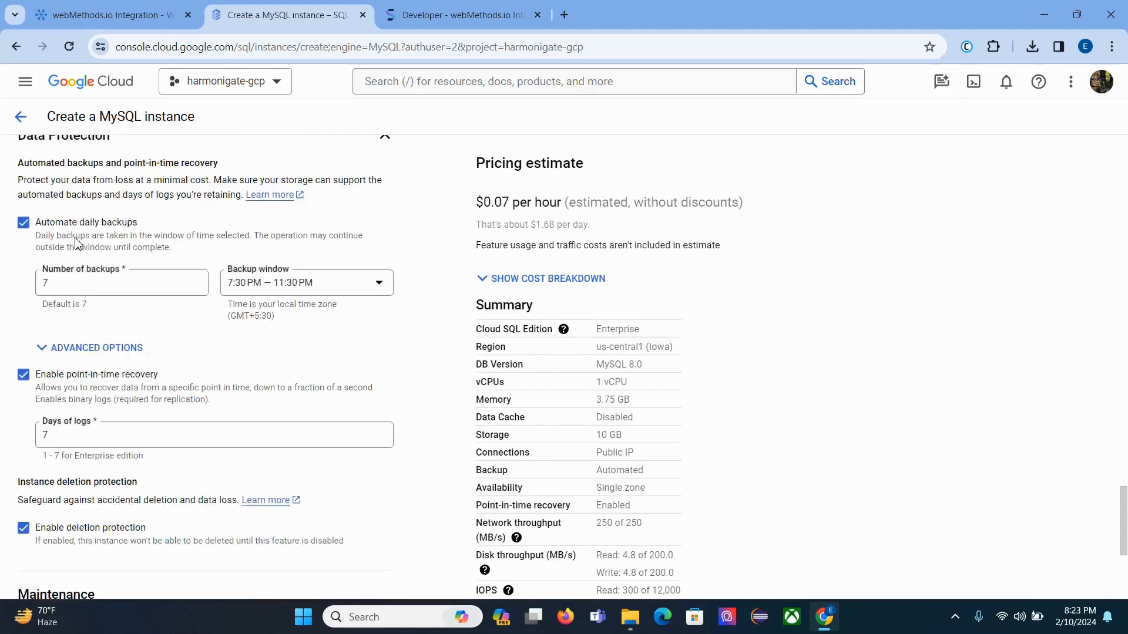
pyautogui.click(23, 227)
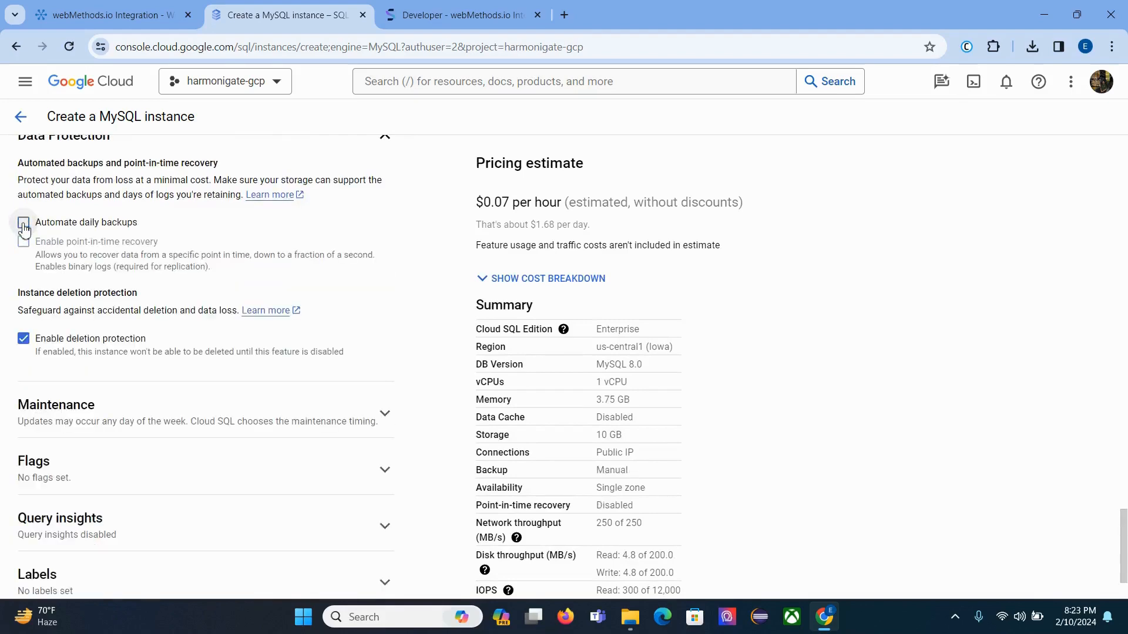
pyautogui.click(23, 227)
pyautogui.scroll(-4, 192, 262)
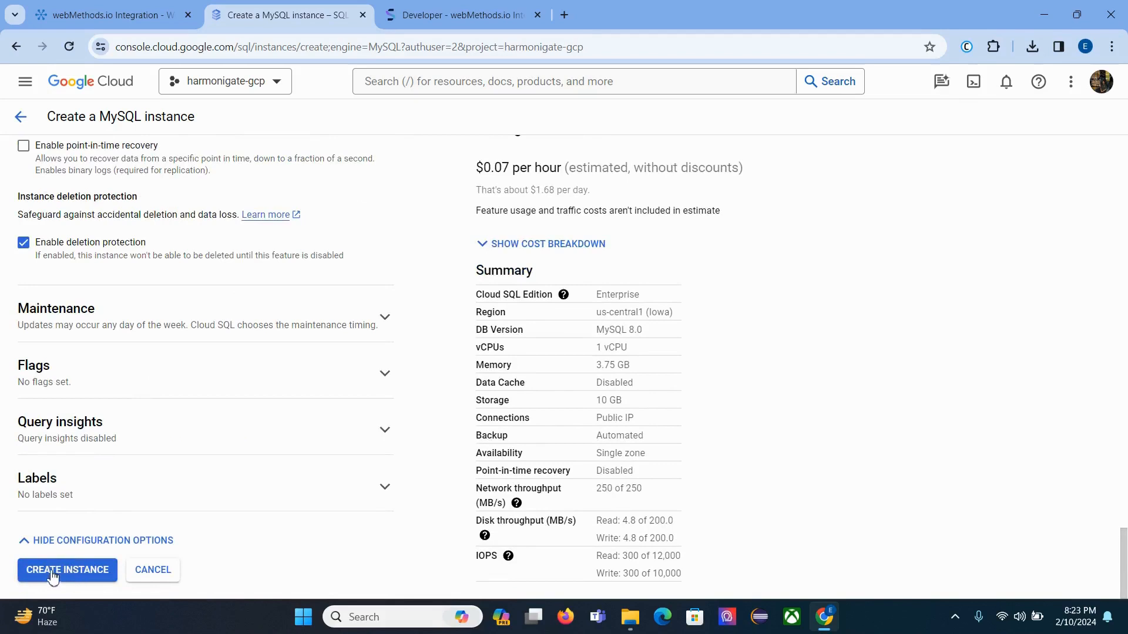
pyautogui.click(82, 575)
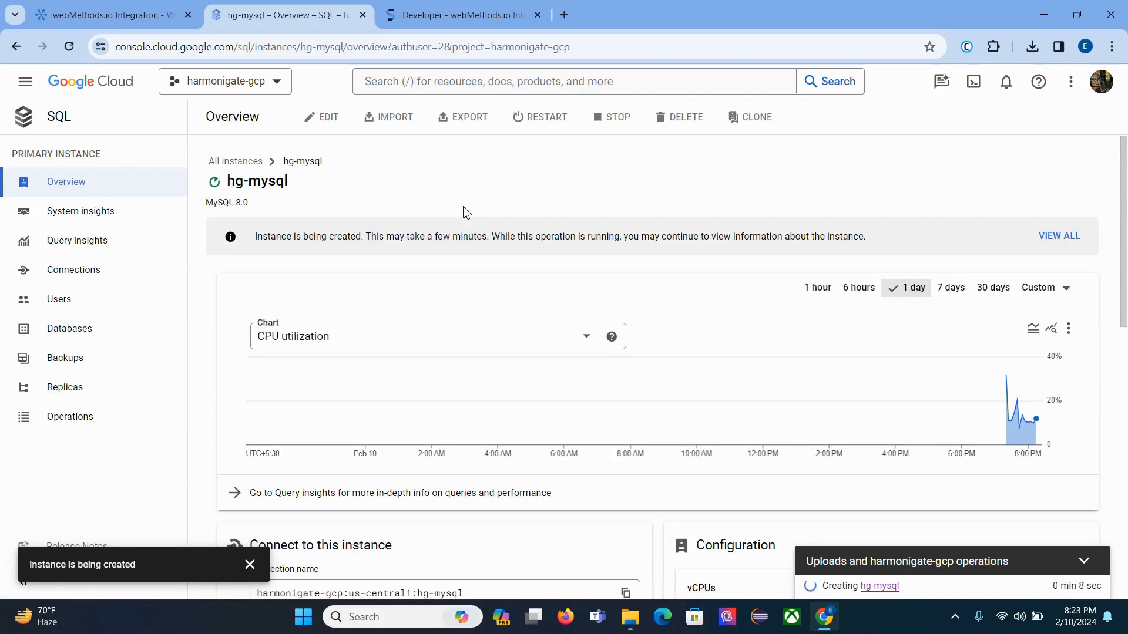
pyautogui.click(151, 21)
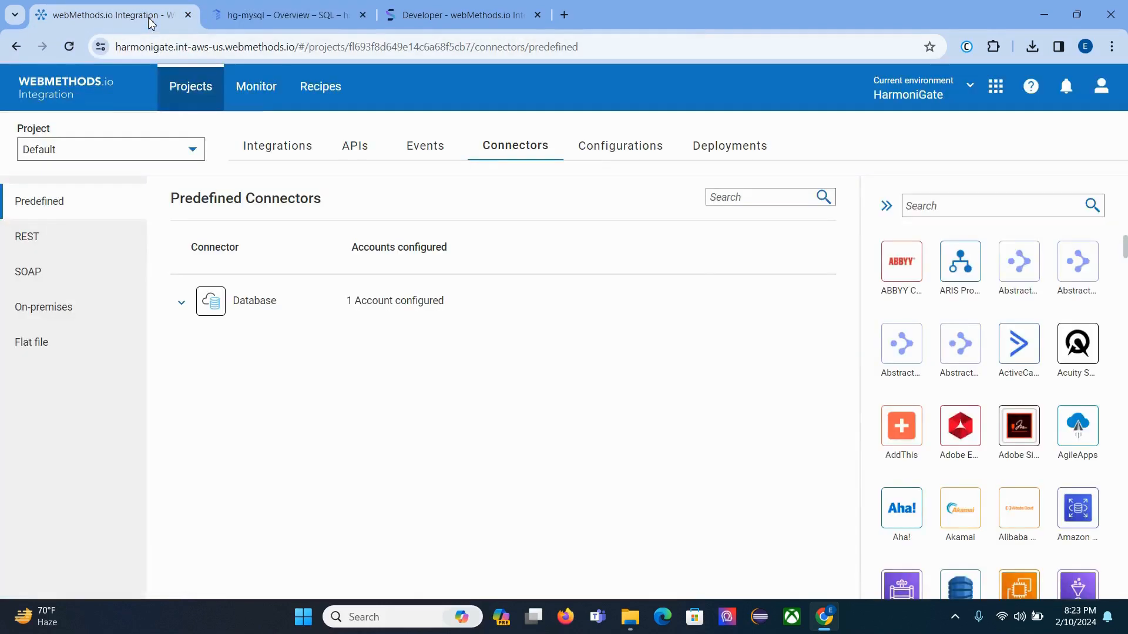
# Step: Create a project named Database and go to its predefined connectors
pyautogui.click(260, 152)
pyautogui.click(199, 91)
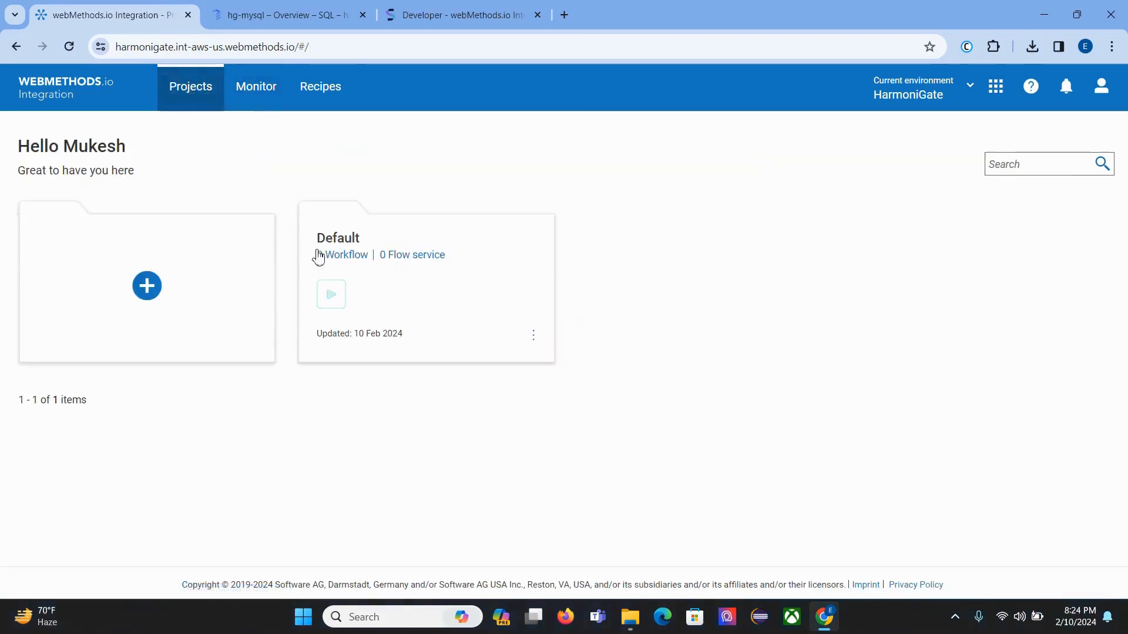
pyautogui.click(151, 293)
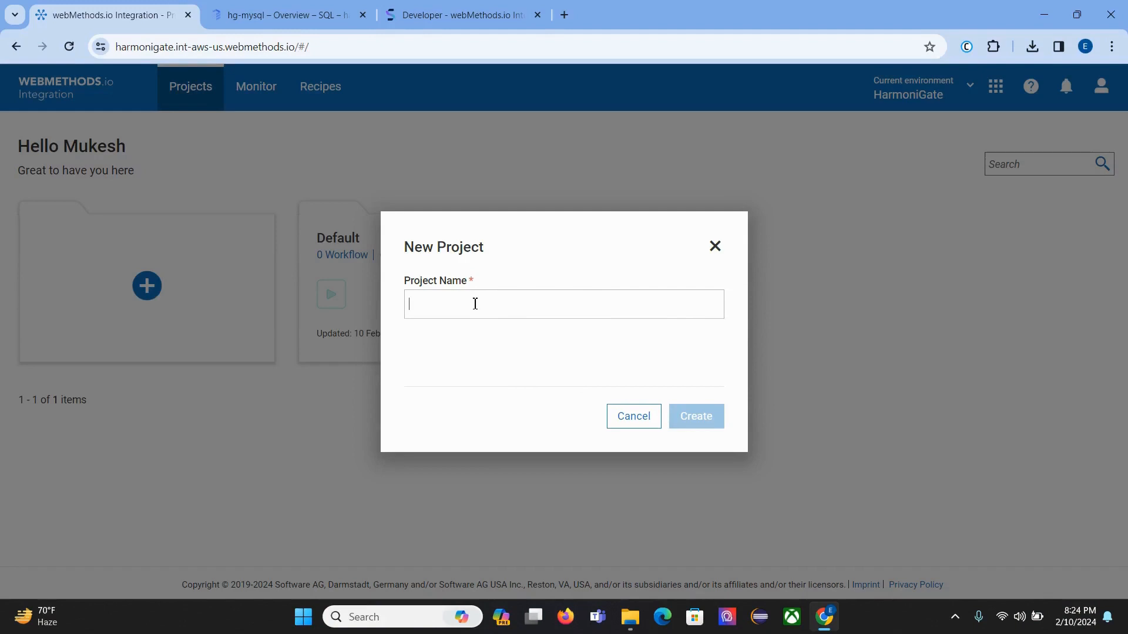
pyautogui.write('M')
pyautogui.press('BackSpace')
pyautogui.write('database')
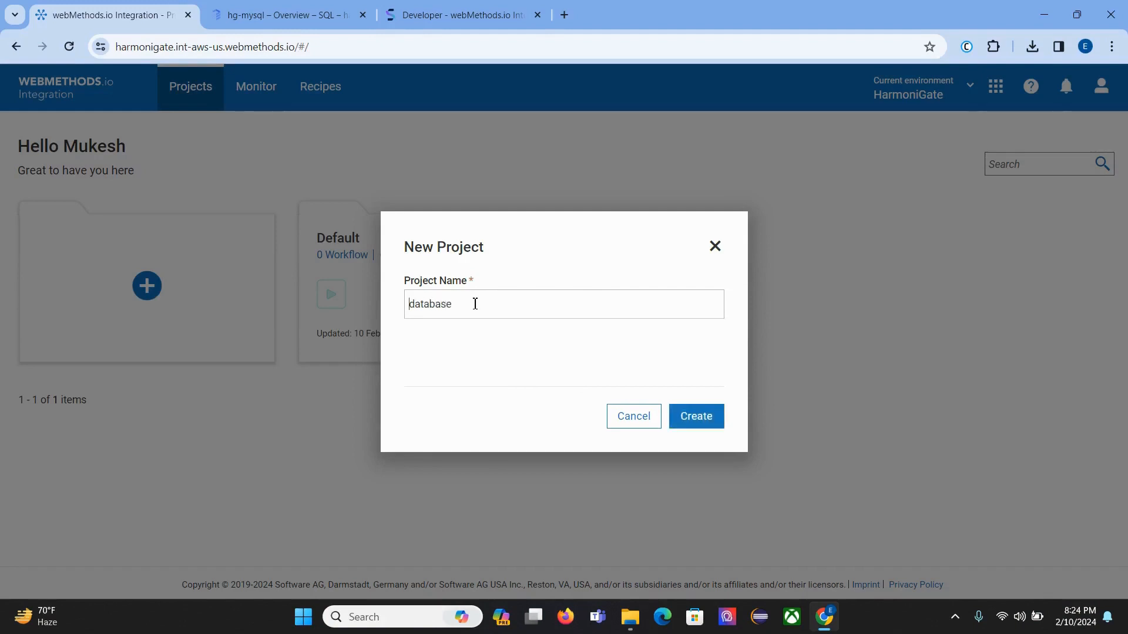
pyautogui.press('Delete')
pyautogui.write('D')
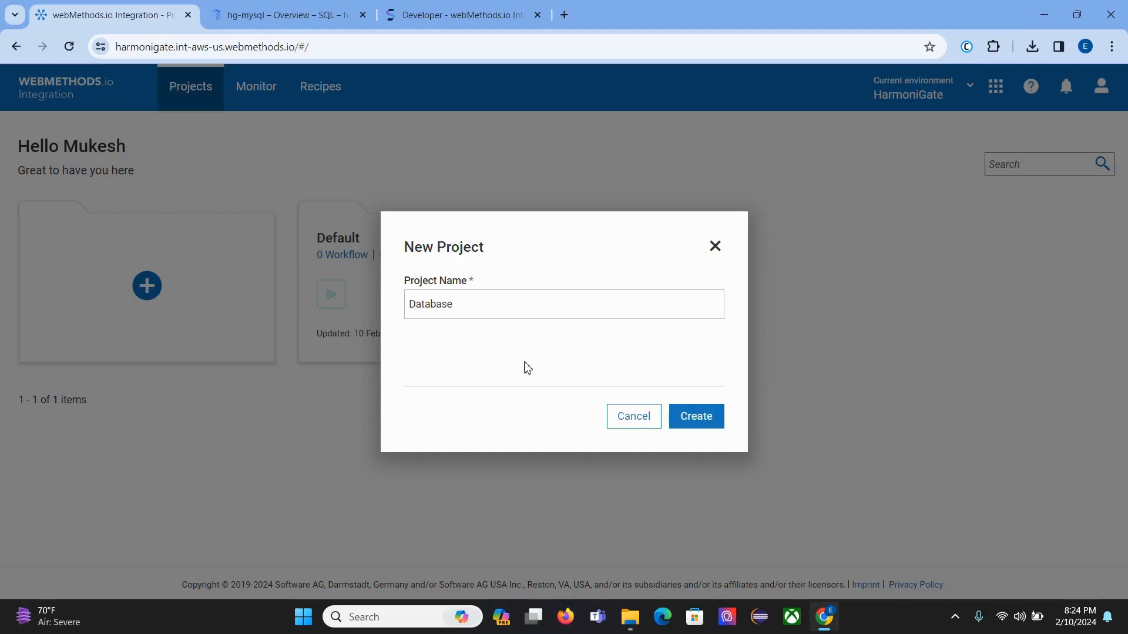
pyautogui.click(695, 418)
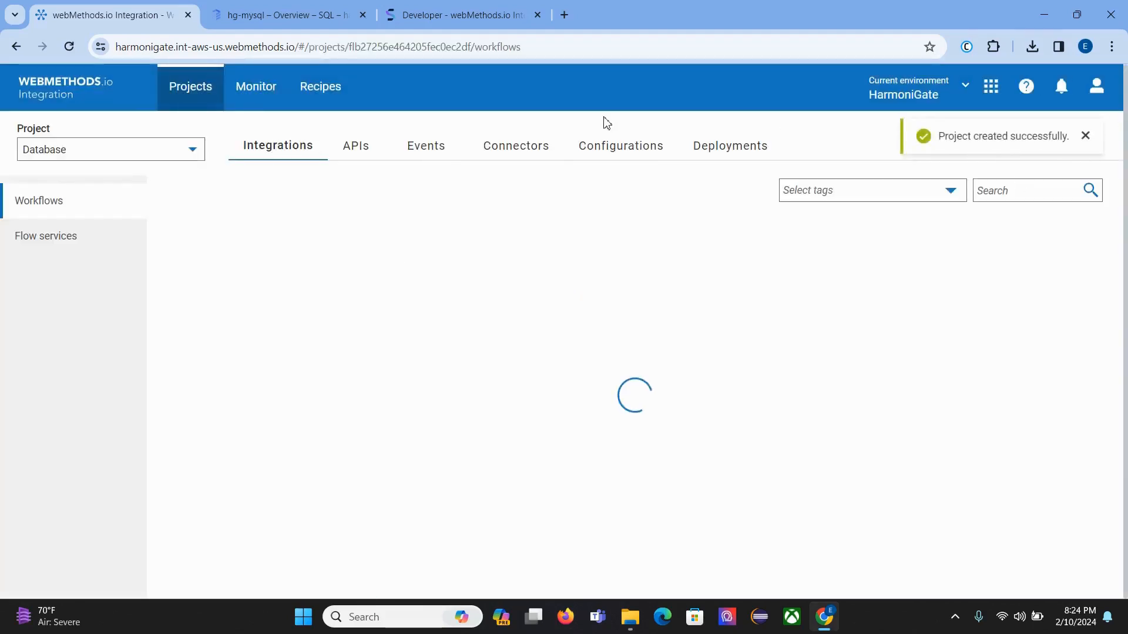
pyautogui.click(510, 148)
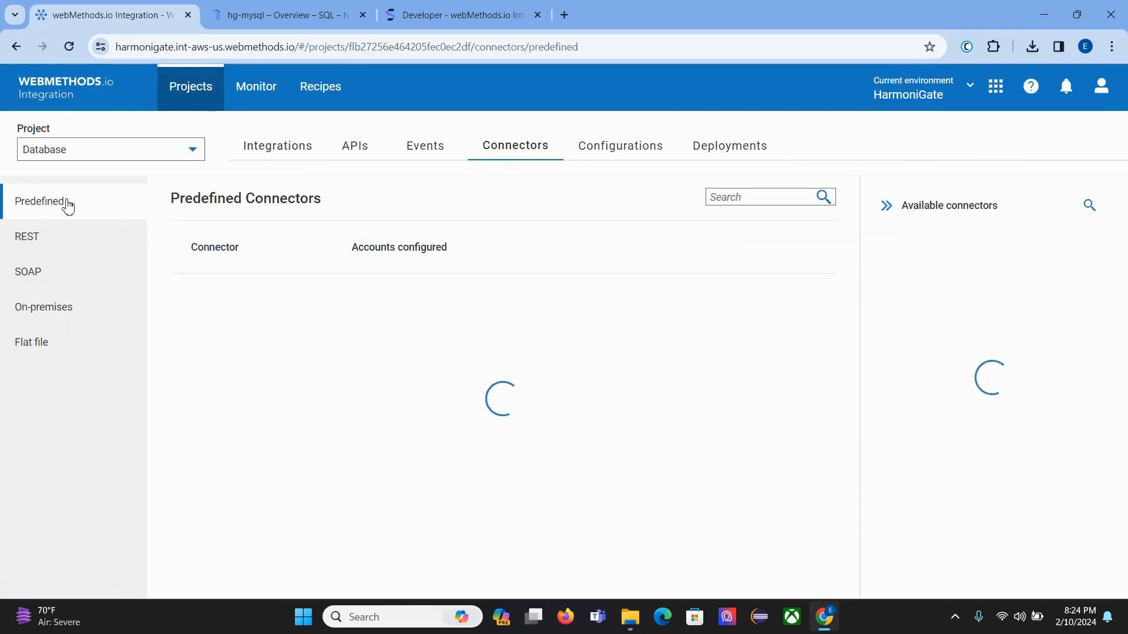
# Step: Add a Database connector account and rename it MySQL_GCP
pyautogui.click(1090, 206)
pyautogui.write('database')
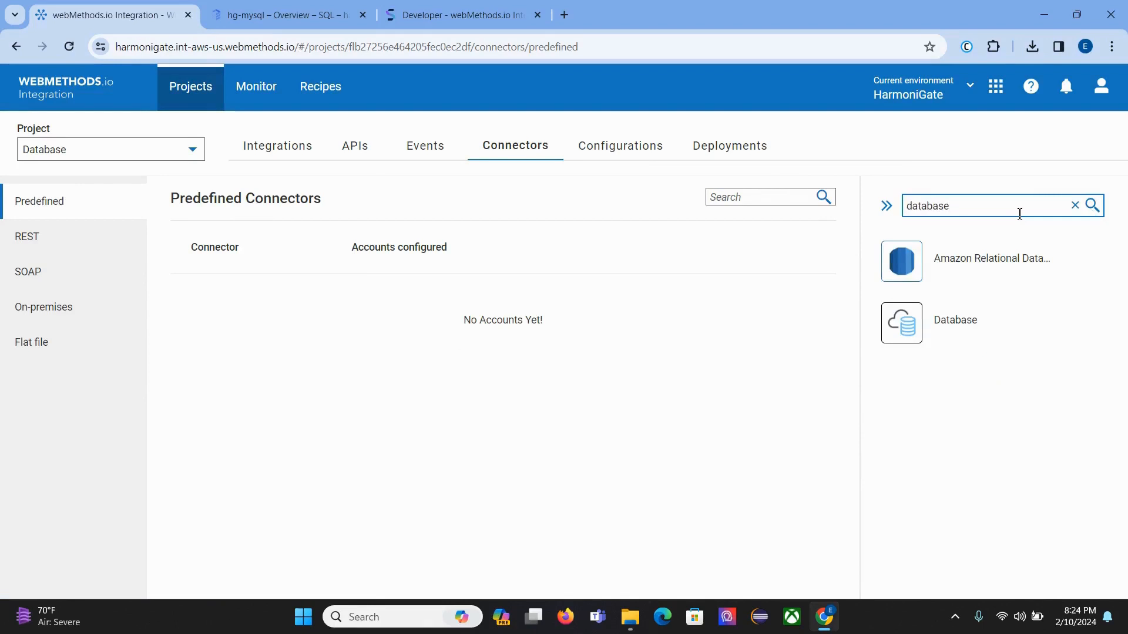
pyautogui.click(1002, 322)
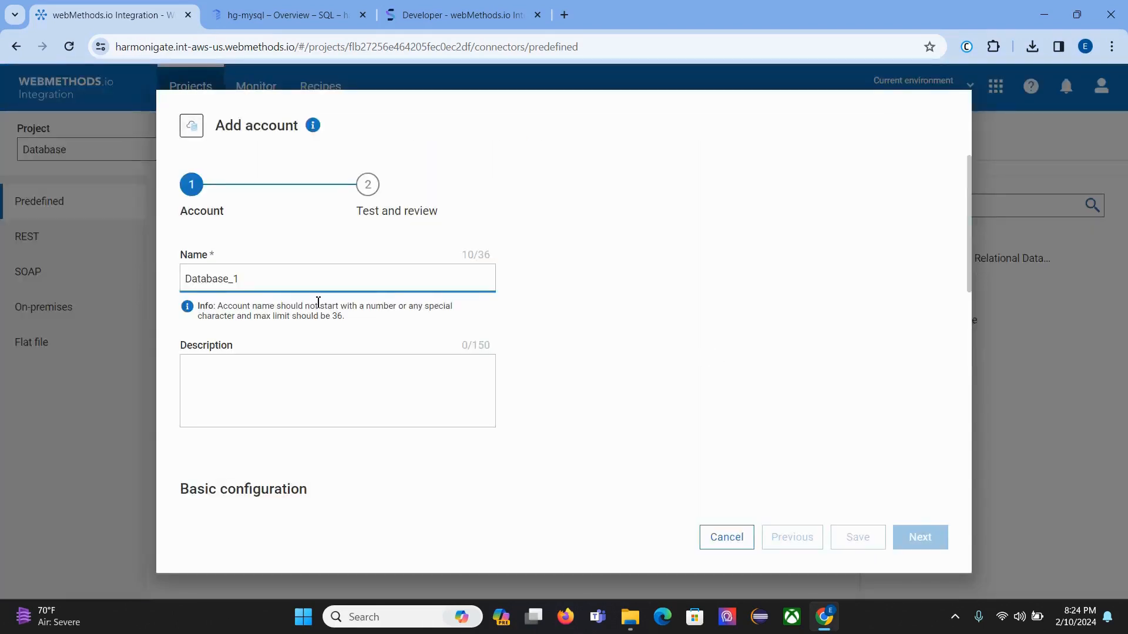
pyautogui.hotkey('ctrl', 'a')
pyautogui.write('MyS')
pyautogui.click(274, 399)
# Step: Set the database type to MySQL on port 3306 and start adding a driver group
pyautogui.scroll(-5, 272, 401)
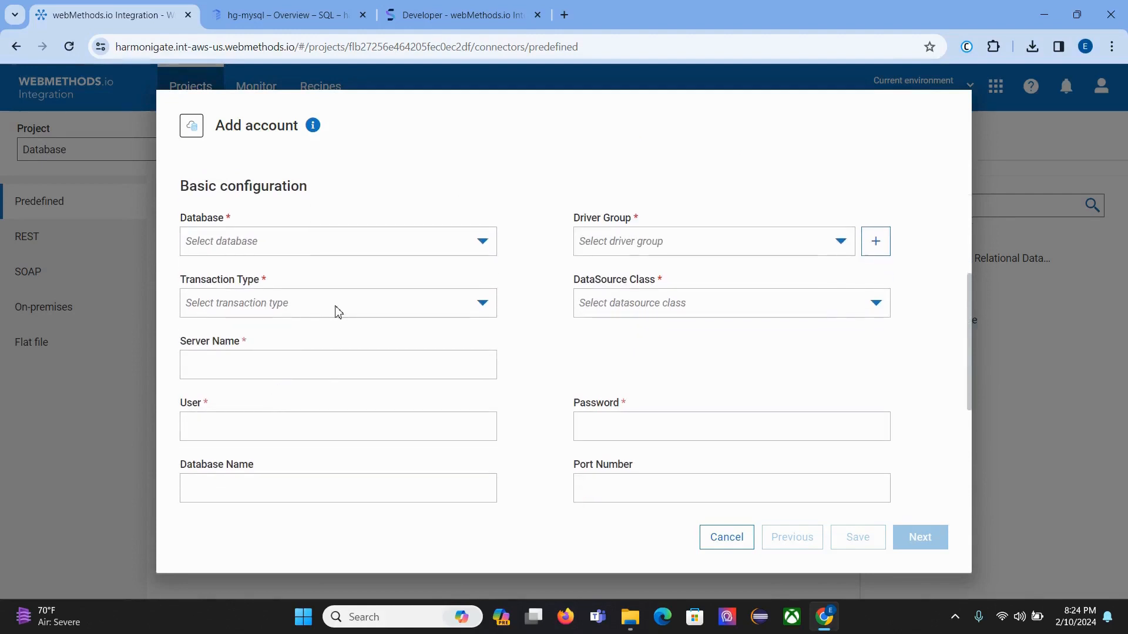
pyautogui.click(288, 245)
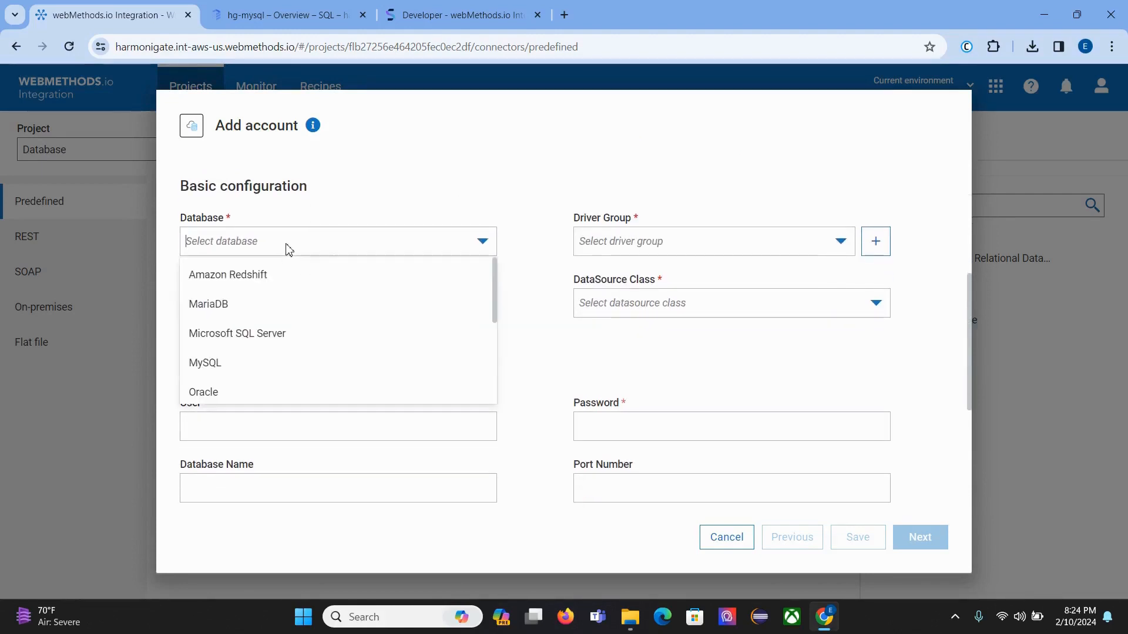
pyautogui.click(272, 369)
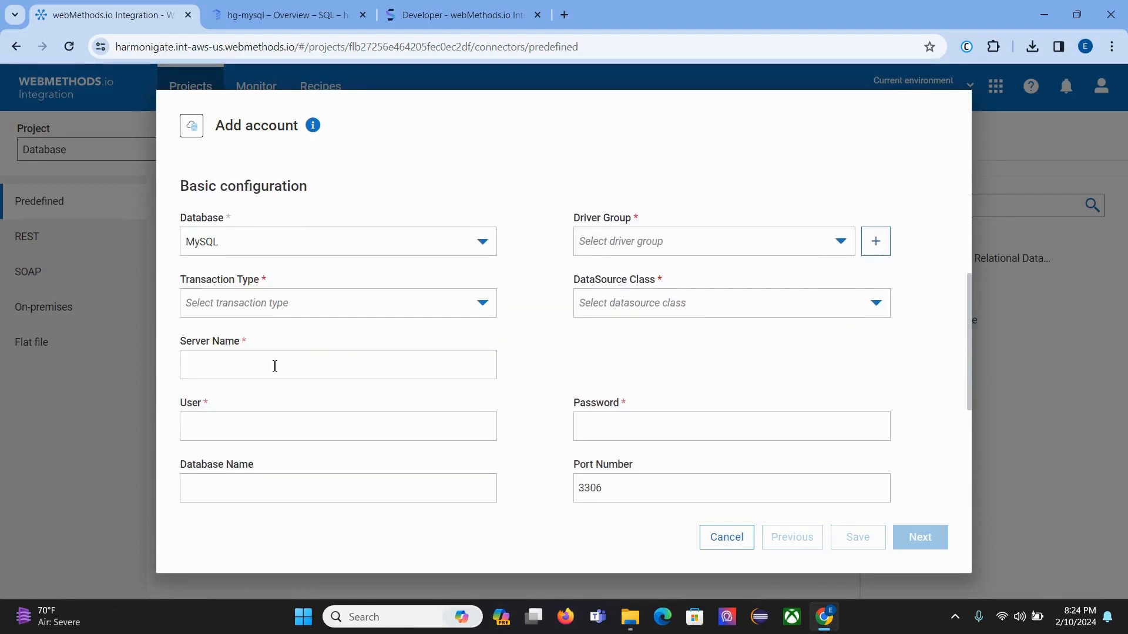
pyautogui.click(642, 247)
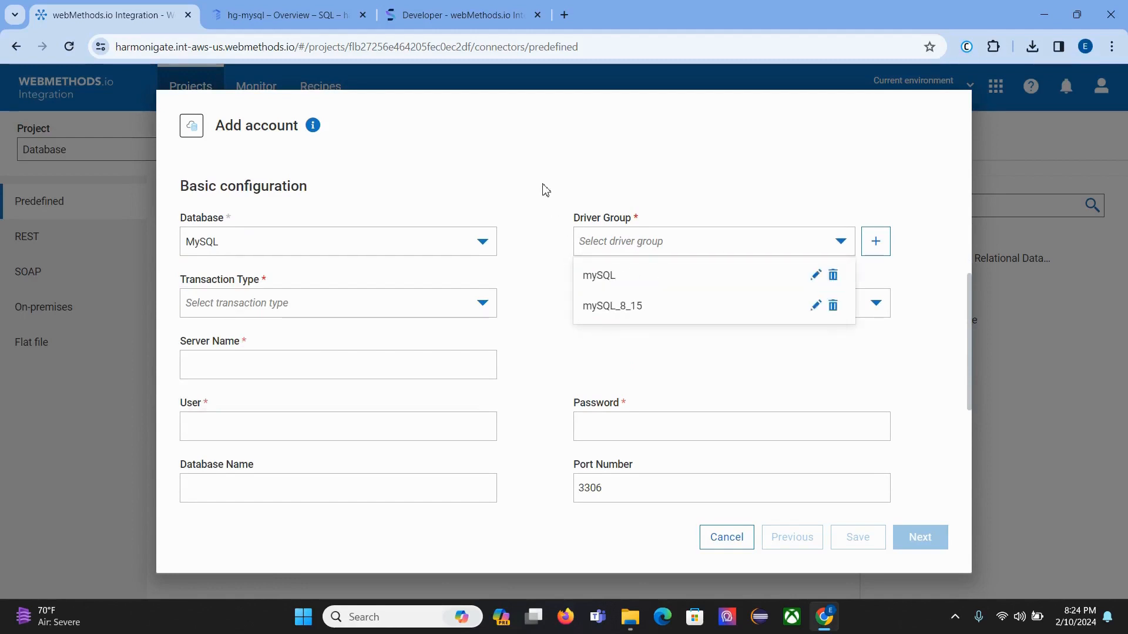
pyautogui.moveTo(545, 190); pyautogui.dragTo(830, 208)
pyautogui.click(820, 202)
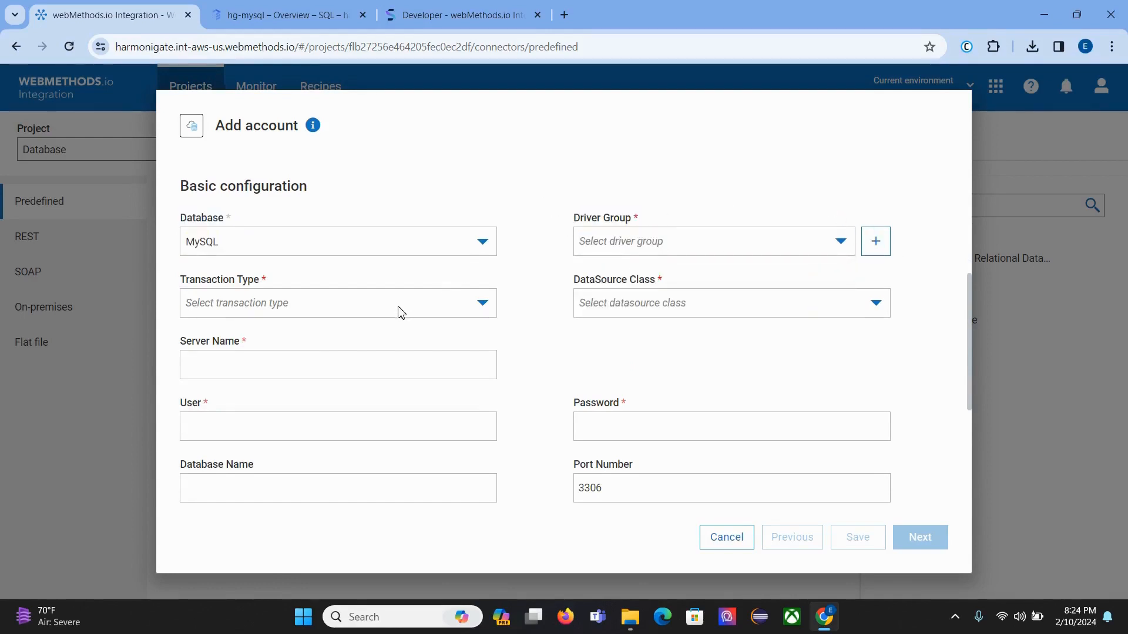
pyautogui.click(875, 241)
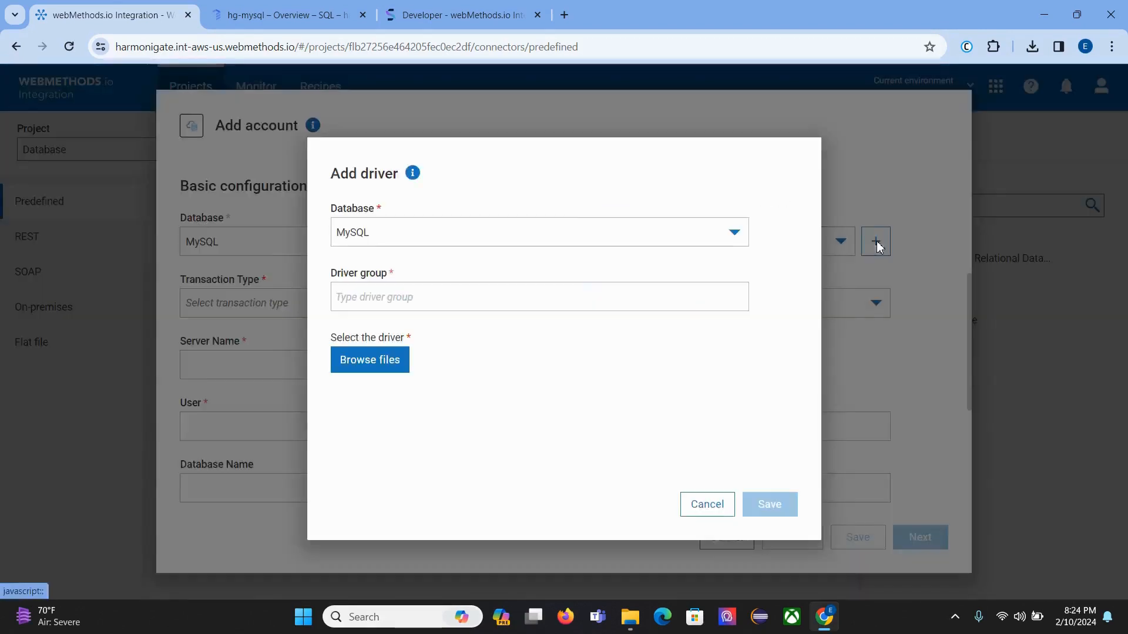
# Step: Enter MySQL_GCP as the driver group name in the Add driver dialog
pyautogui.click(390, 292)
pyautogui.write('M')
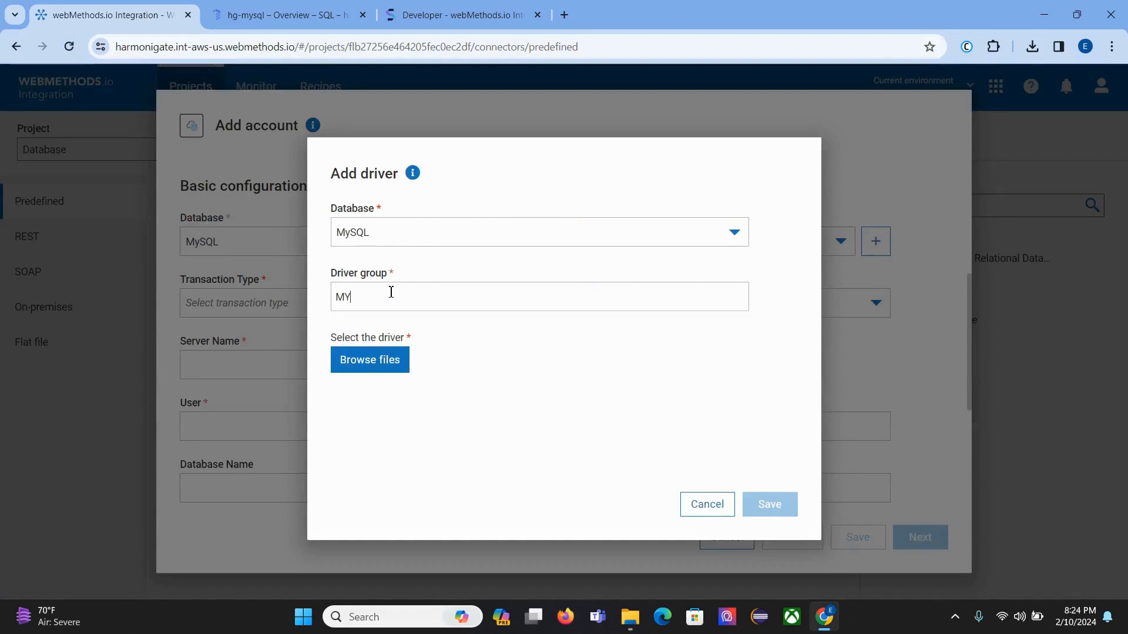
pyautogui.write('Y')
pyautogui.press('BackSpace')
pyautogui.press('BackSpace')
pyautogui.write('M')
pyautogui.moveTo(327, 343); pyautogui.dragTo(447, 344)
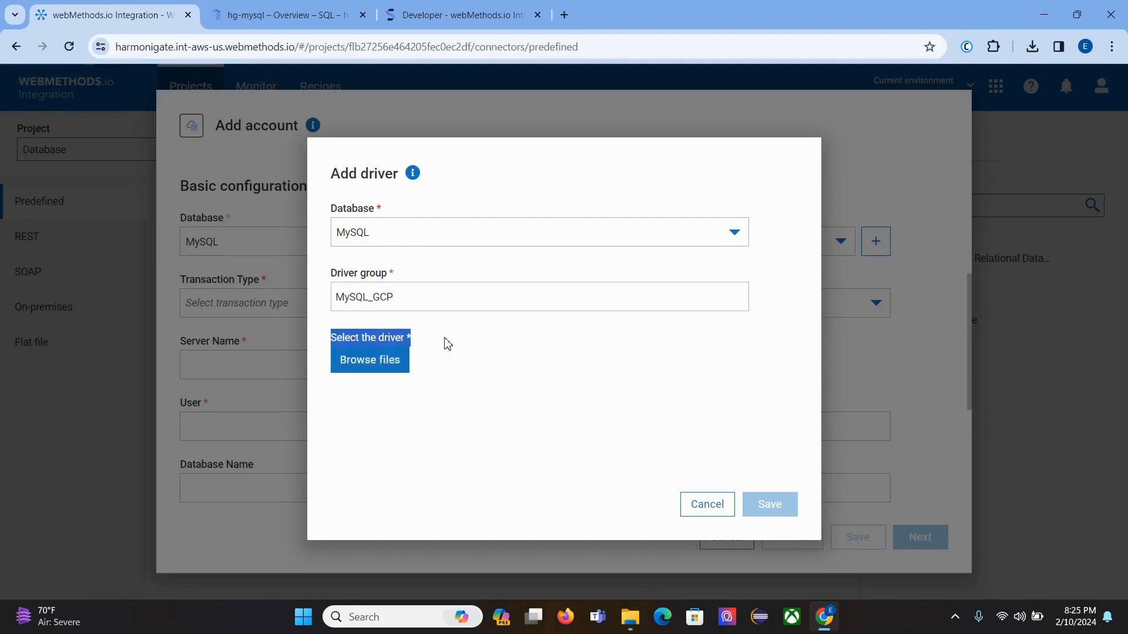
pyautogui.click(447, 344)
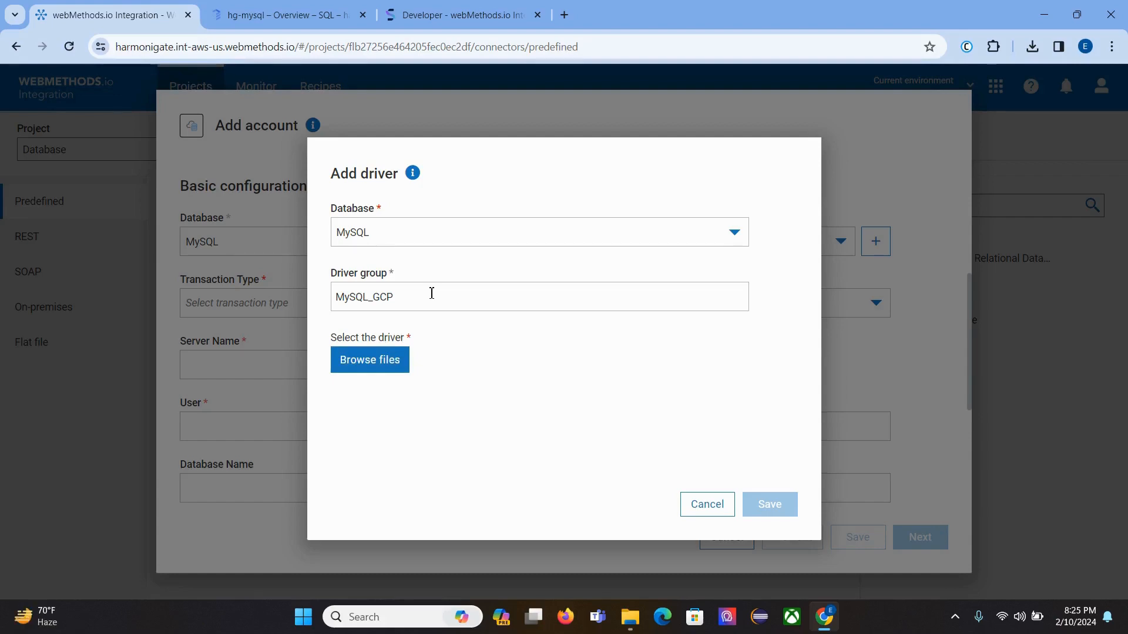
# Step: Follow the 8.0.15 download path in the documentation's MySQL JDBC driver table to Connector/J archives
pyautogui.click(446, 14)
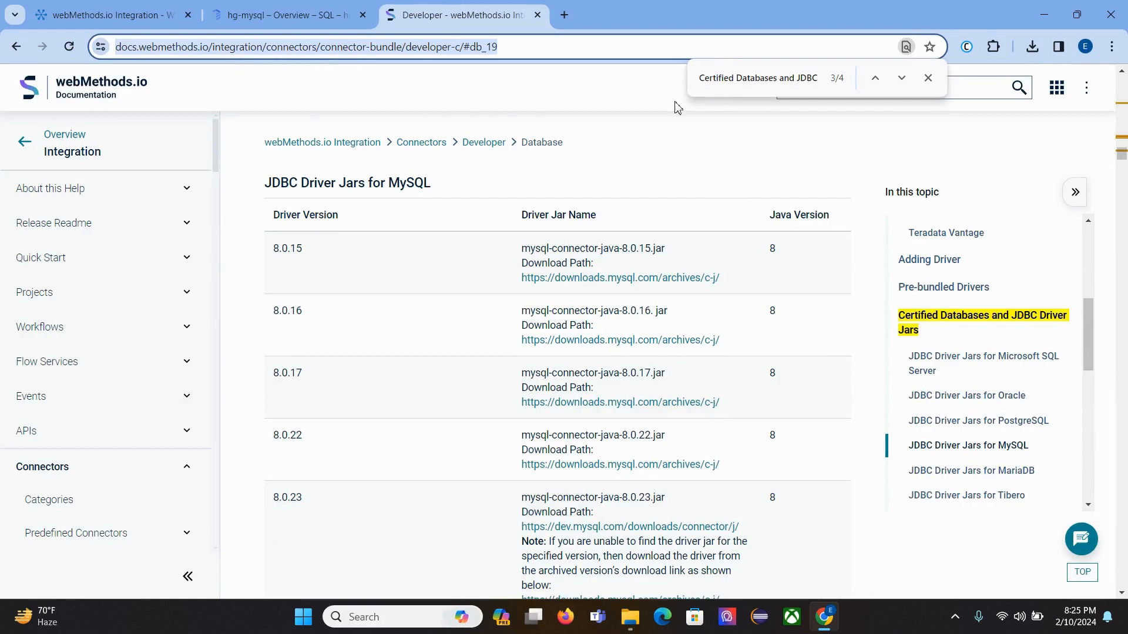
pyautogui.moveTo(708, 78); pyautogui.dragTo(817, 81)
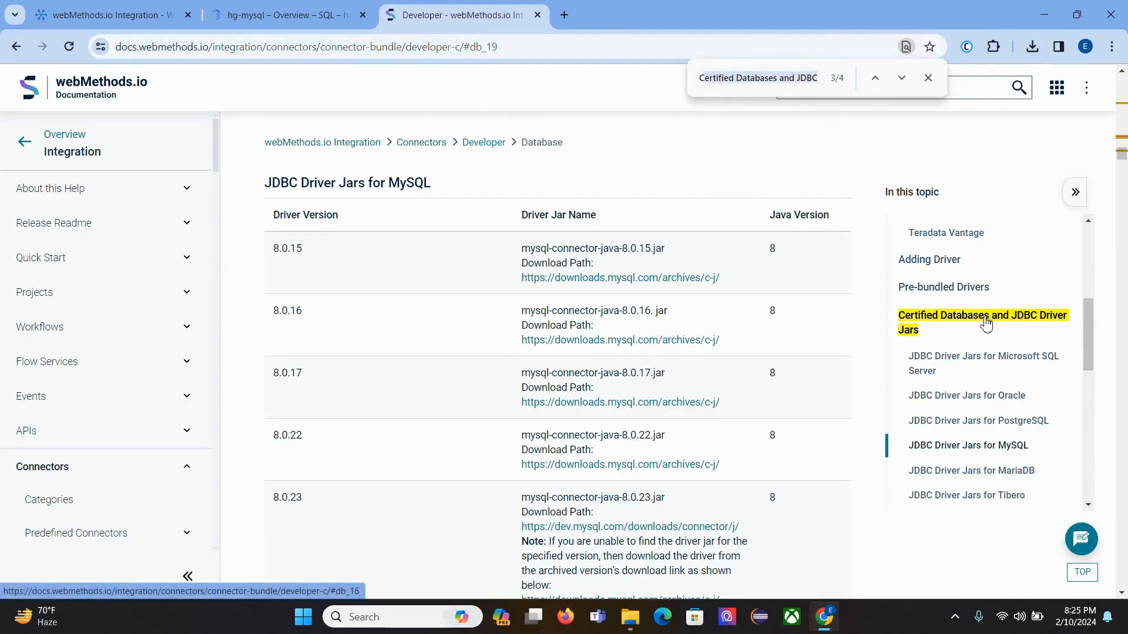
pyautogui.click(991, 448)
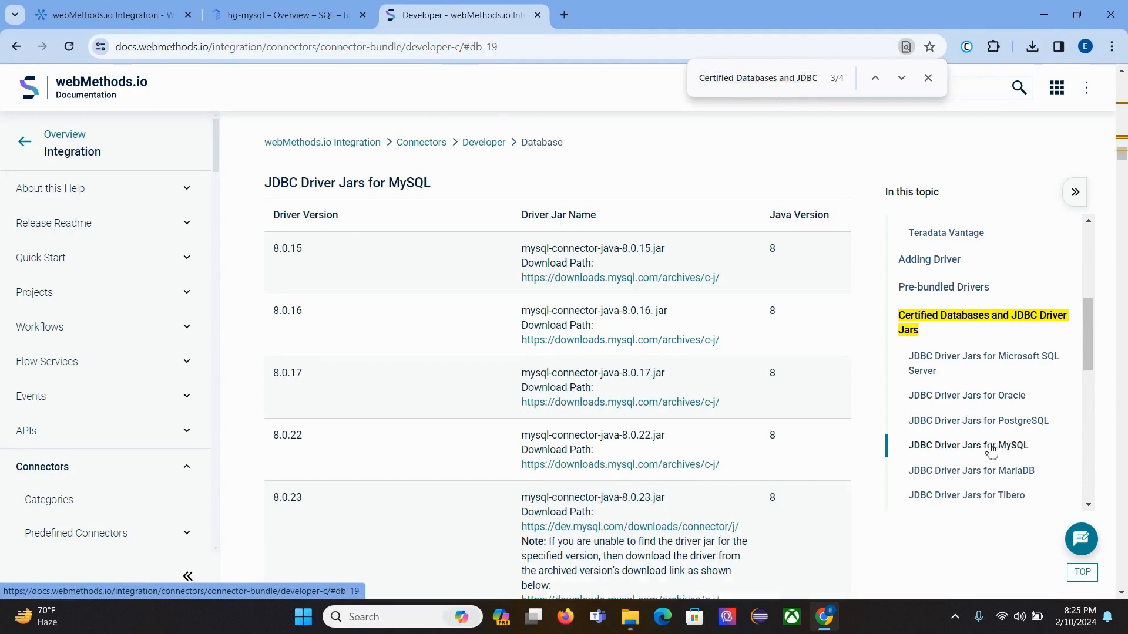
pyautogui.scroll(1, 543, 243)
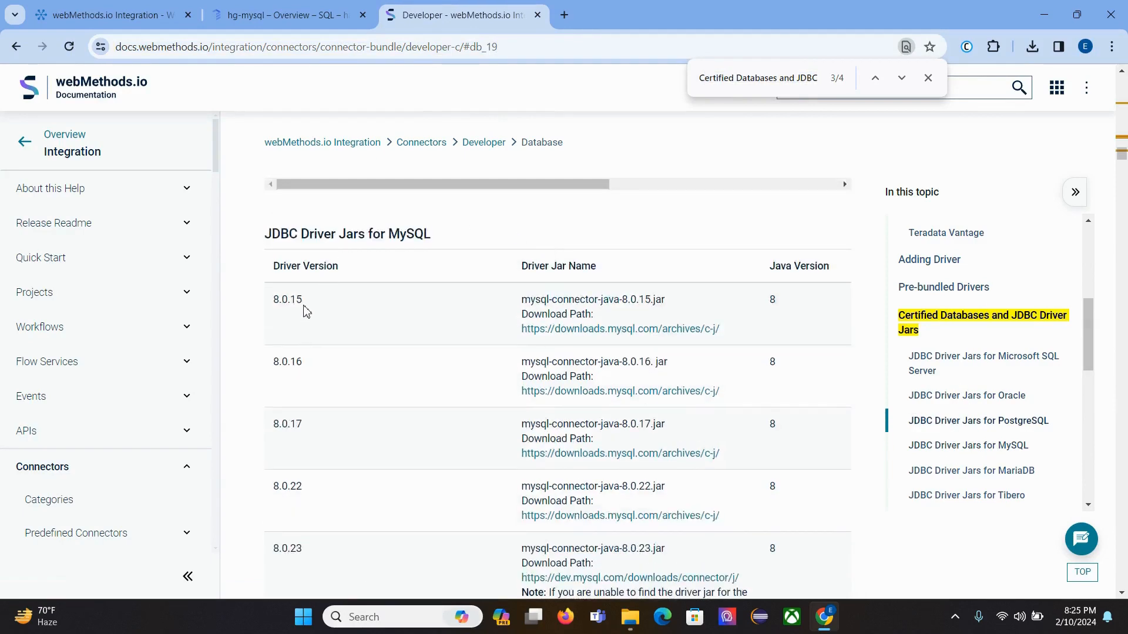
pyautogui.scroll(-1, 306, 310)
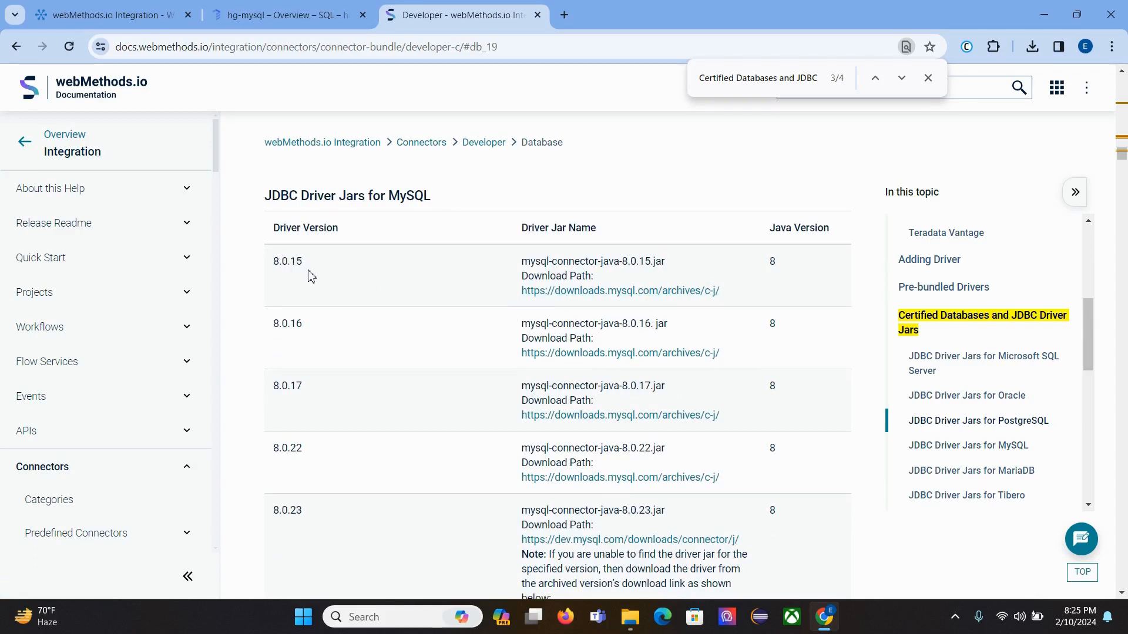
pyautogui.click(627, 293)
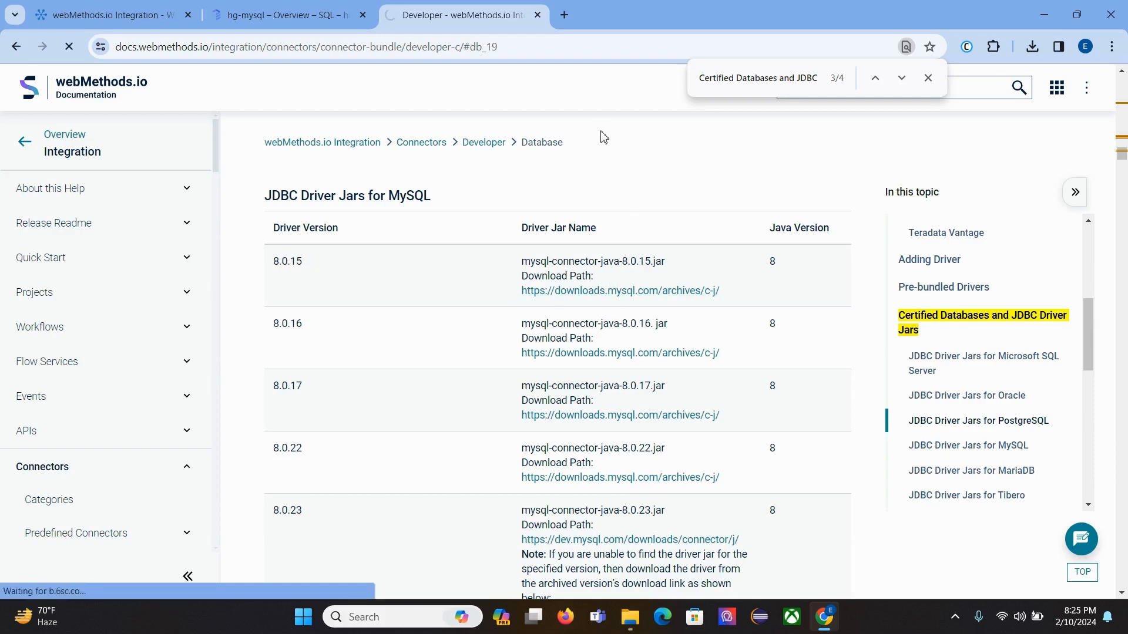
pyautogui.click(624, 292)
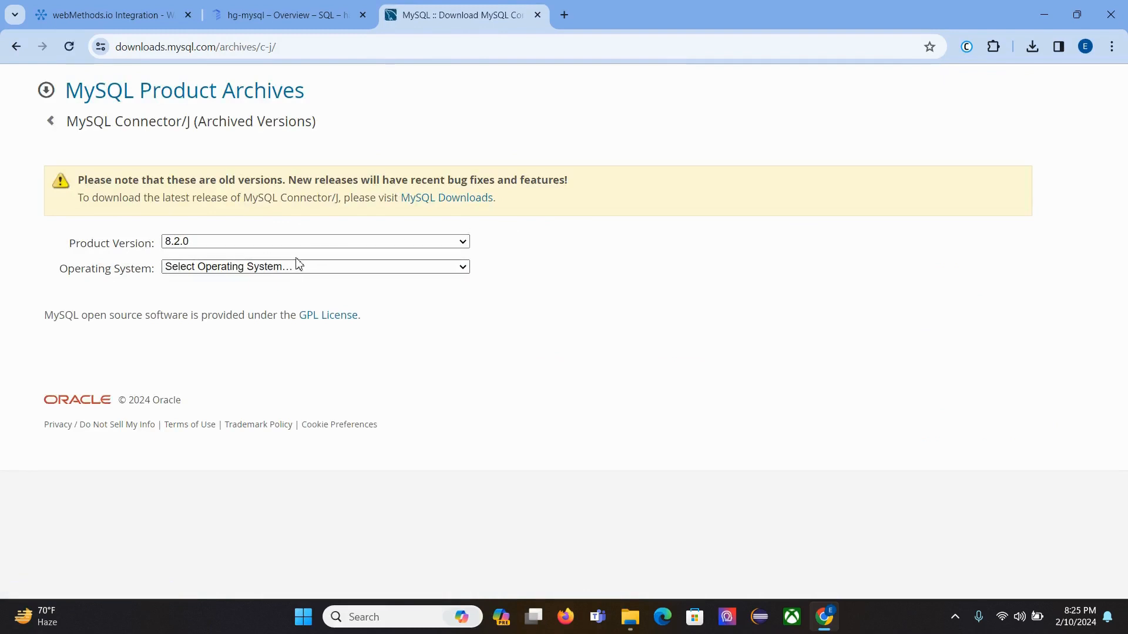
# Step: Browse the product version list, then reopen the archives link from the documentation in a new tab
pyautogui.click(316, 242)
pyautogui.scroll(-8, 308, 344)
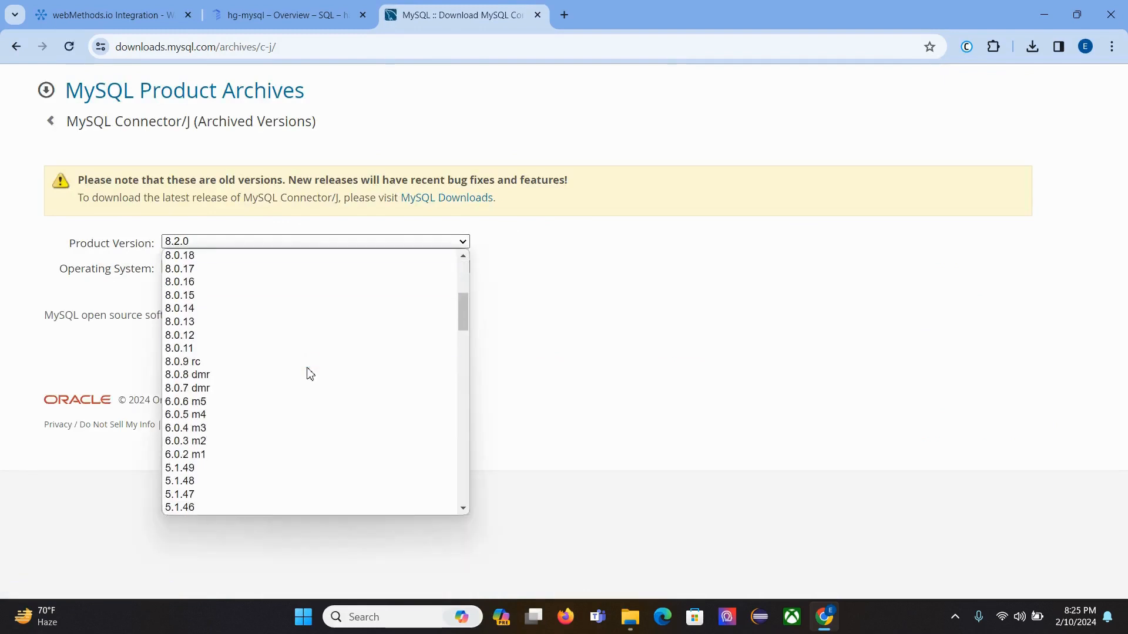
pyautogui.scroll(5, 267, 383)
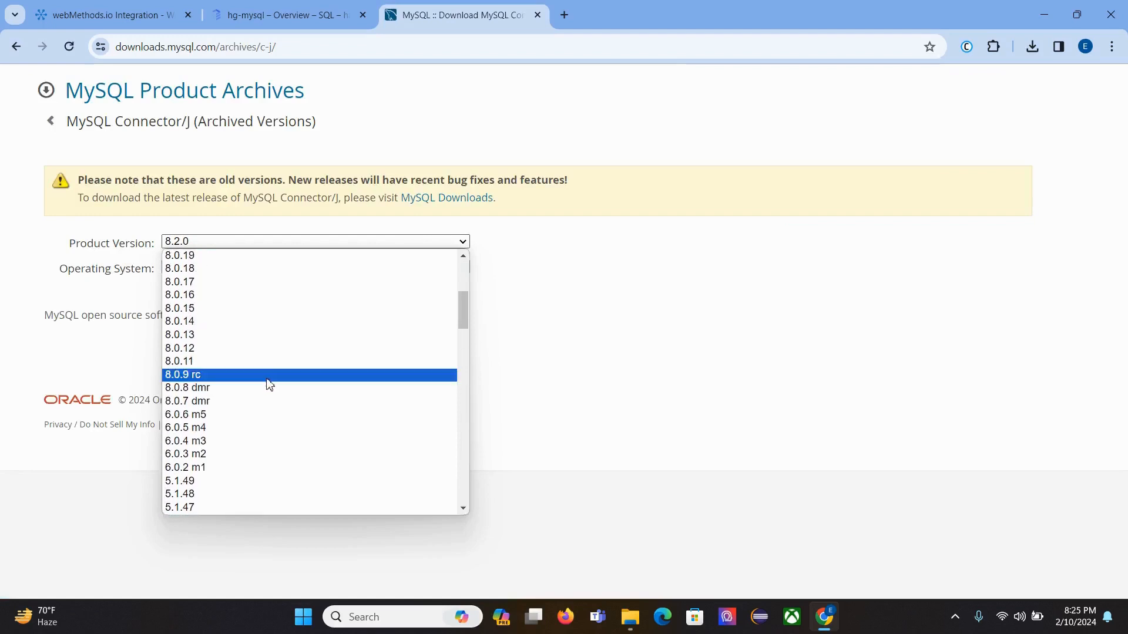
pyautogui.scroll(3, 223, 291)
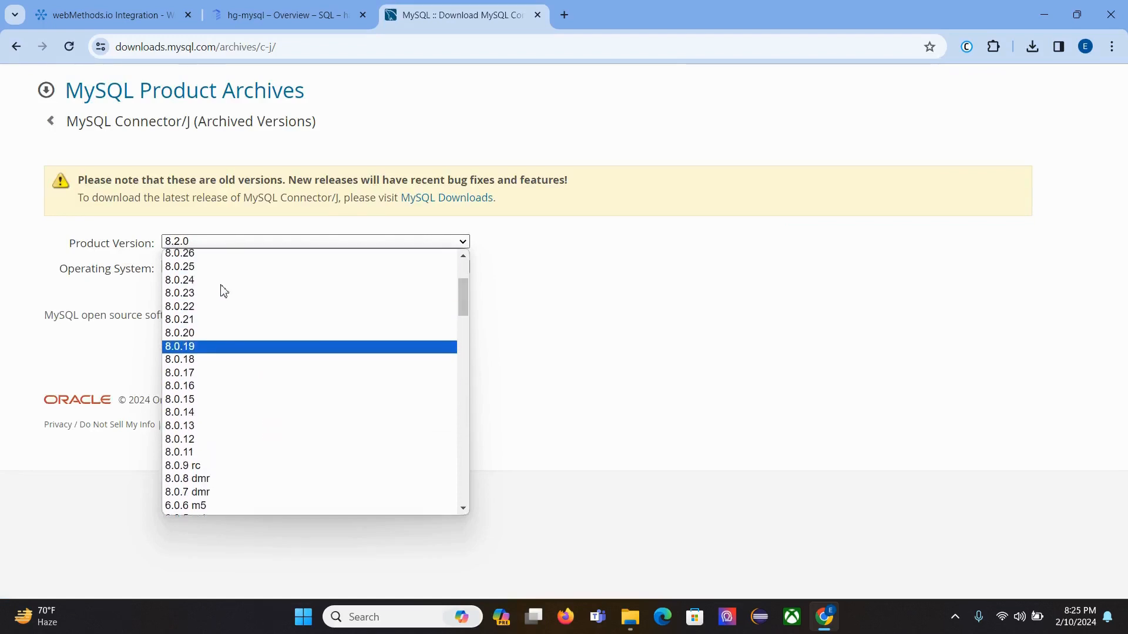
pyautogui.scroll(3, 225, 317)
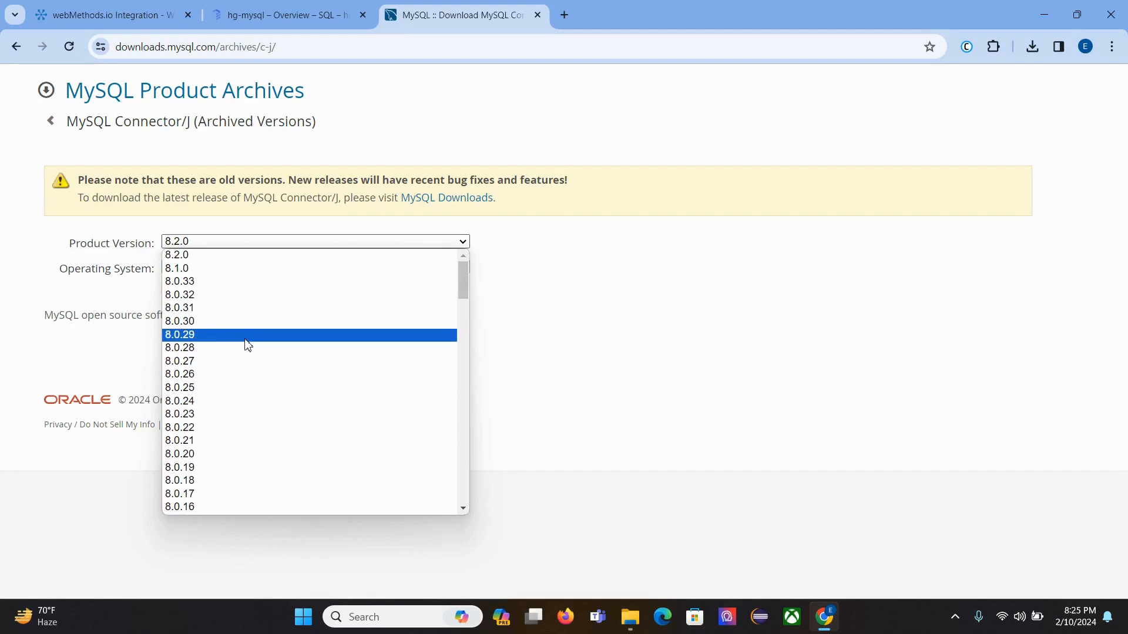
pyautogui.scroll(-5, 295, 332)
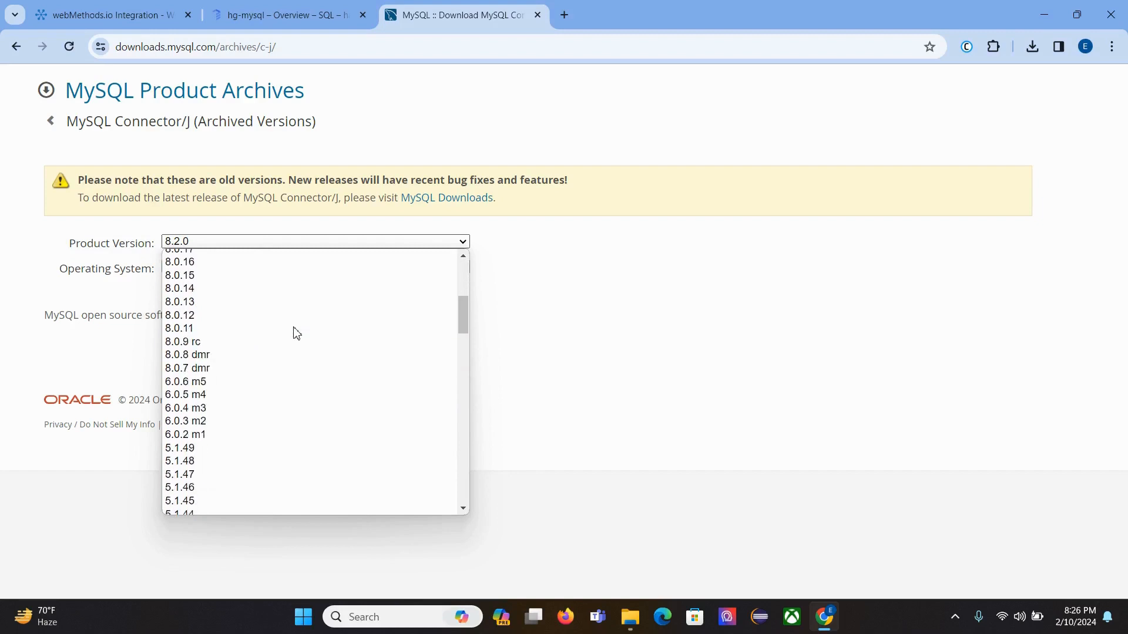
pyautogui.scroll(-6, 252, 418)
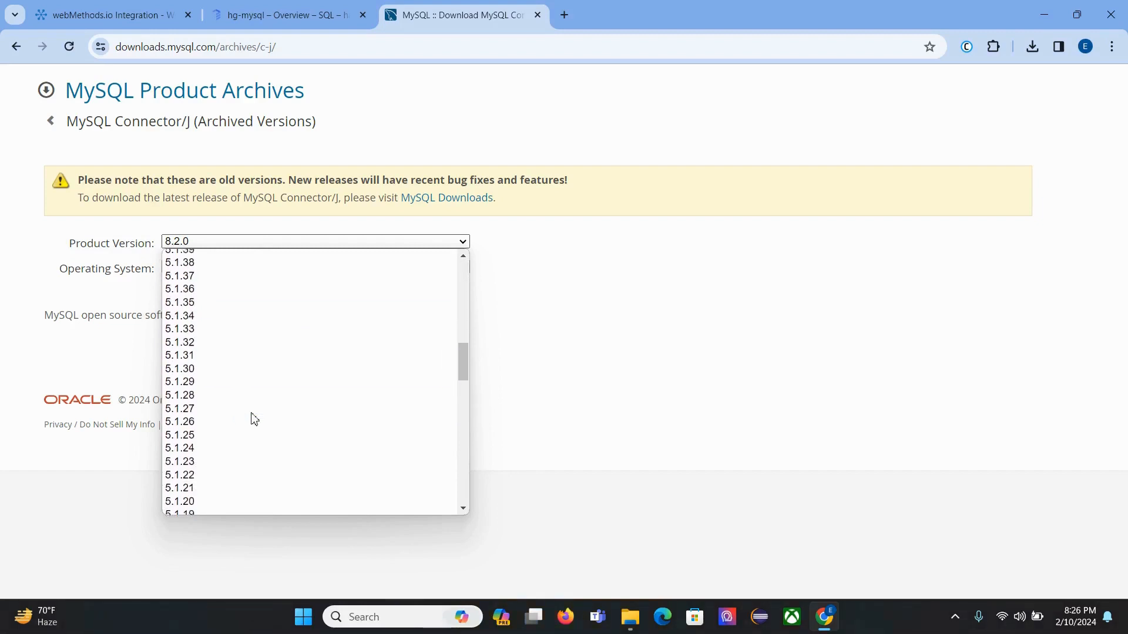
pyautogui.scroll(10, 255, 419)
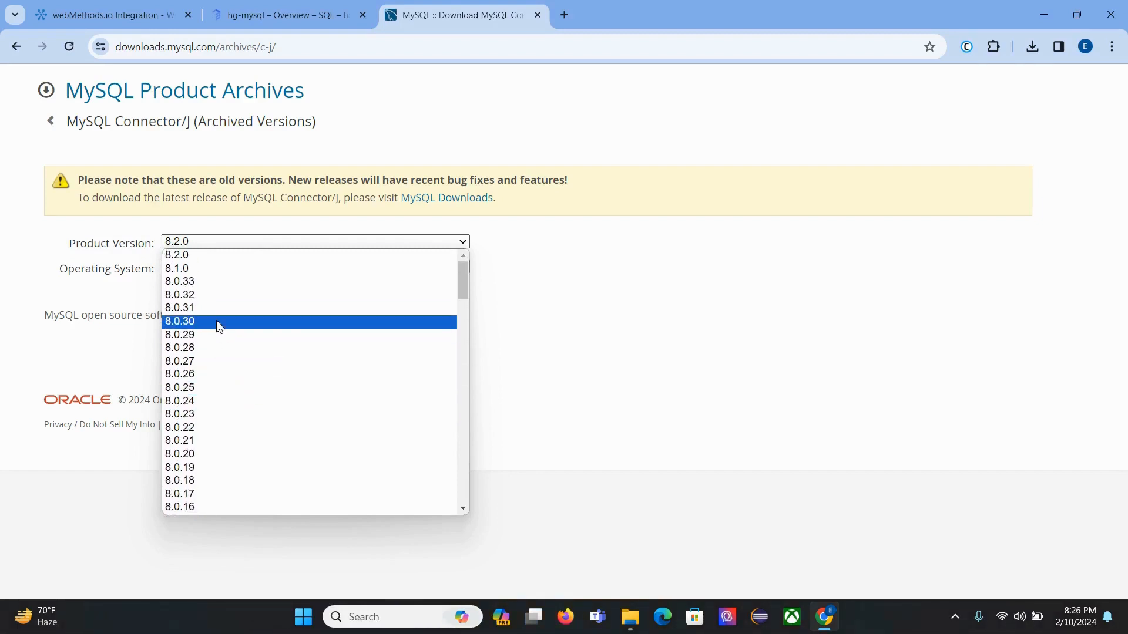
pyautogui.click(22, 47)
pyautogui.click(23, 47)
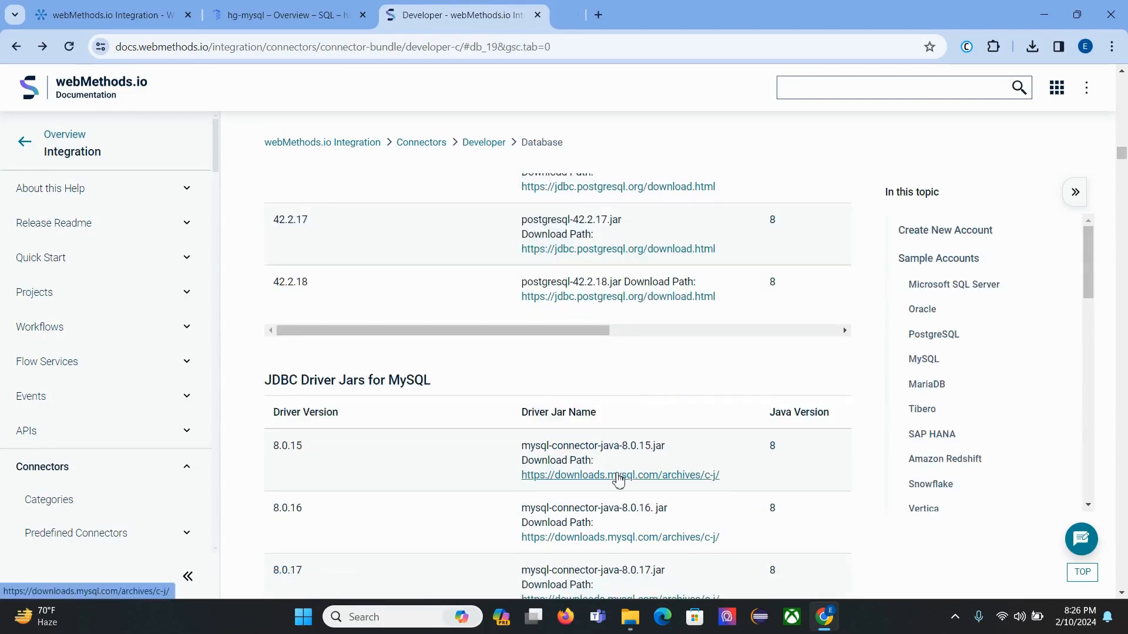
pyautogui.keyDown('ctrl'); pyautogui.click(614, 475); pyautogui.keyUp('ctrl')
pyautogui.click(655, 12)
# Step: Download the Connector/J 8.0.15 Platform Independent compressed TAR archive and confirm it finished
pyautogui.click(264, 244)
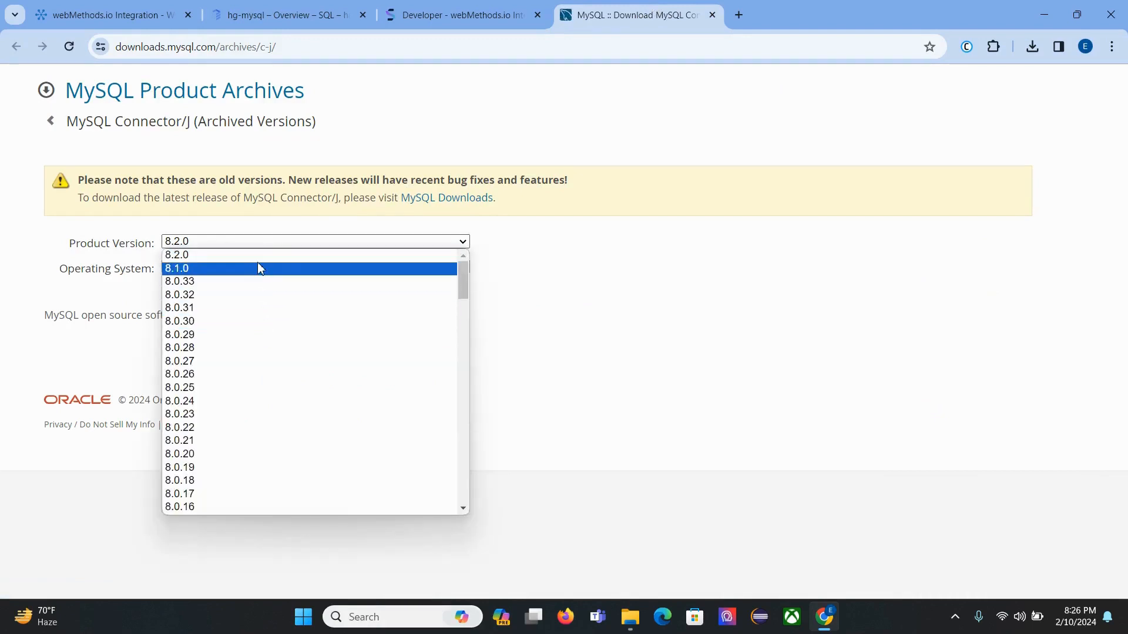
pyautogui.scroll(-2, 259, 325)
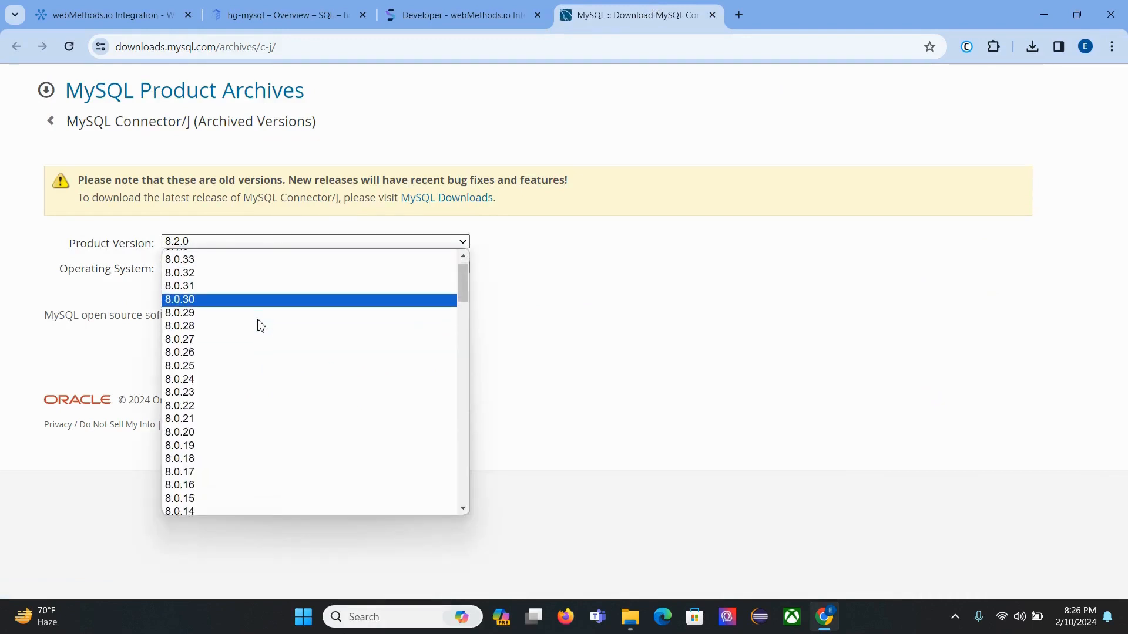
pyautogui.scroll(-1, 259, 325)
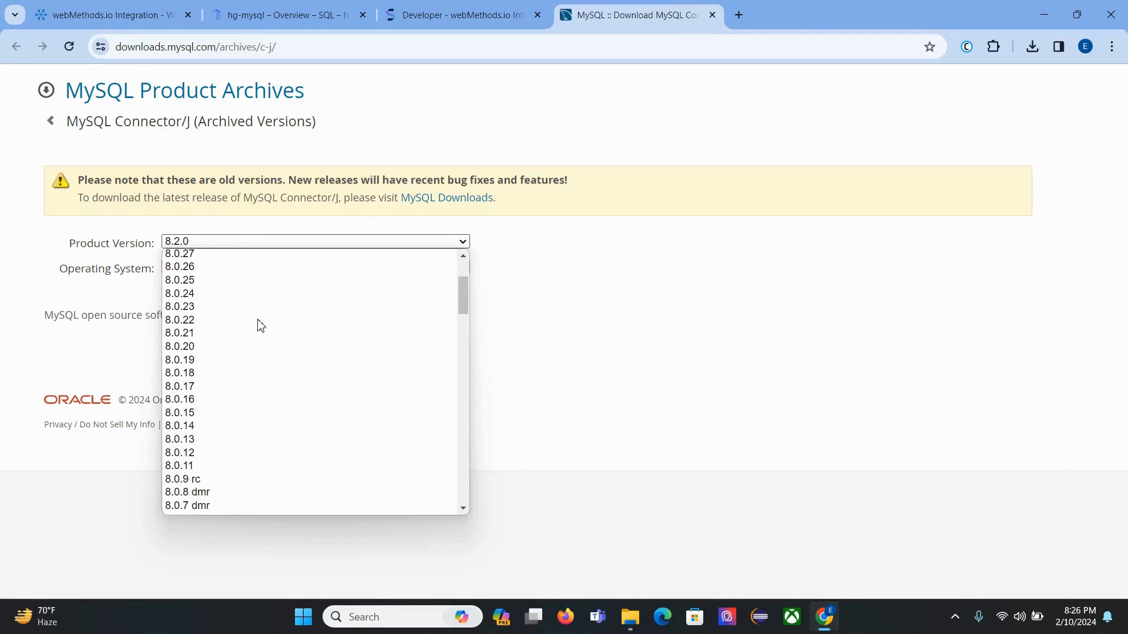
pyautogui.click(197, 415)
pyautogui.click(309, 270)
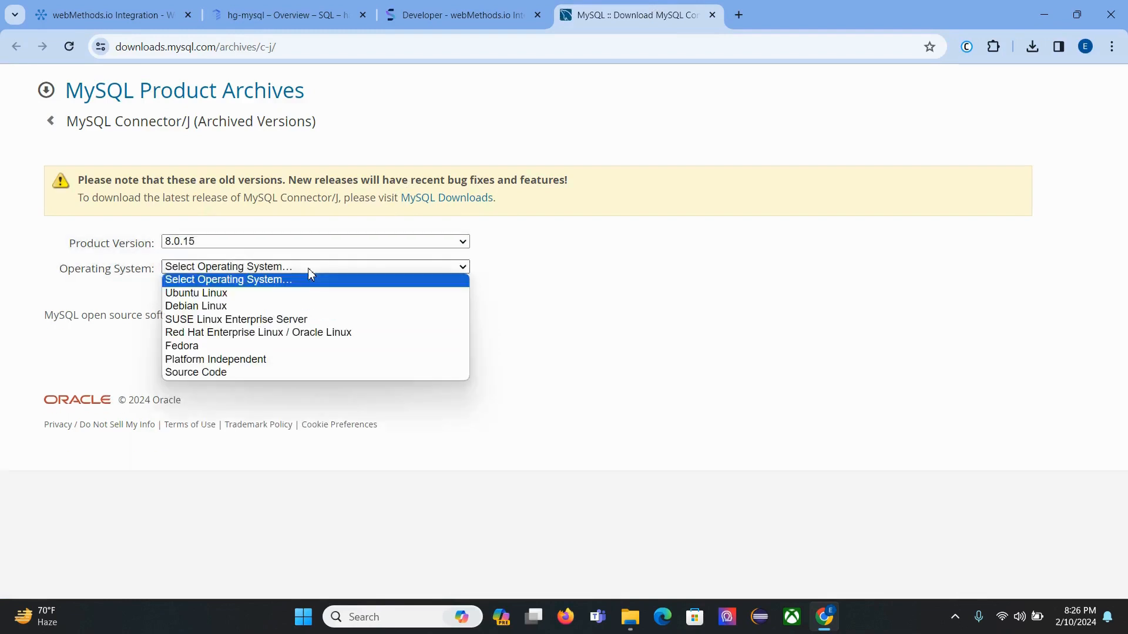
pyautogui.click(283, 363)
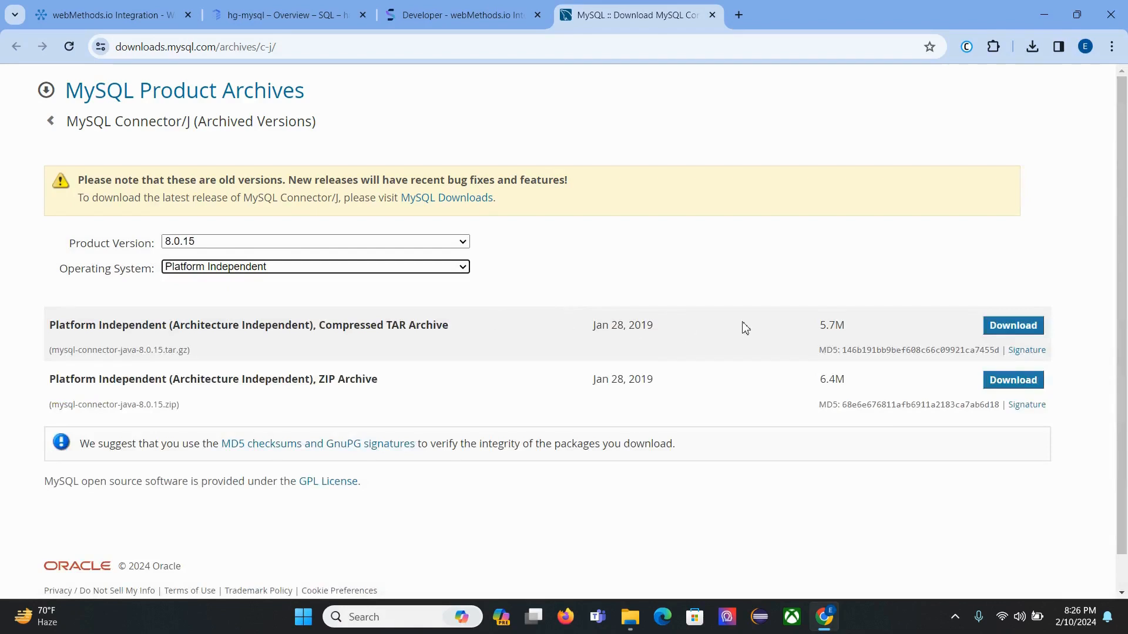
pyautogui.click(1012, 326)
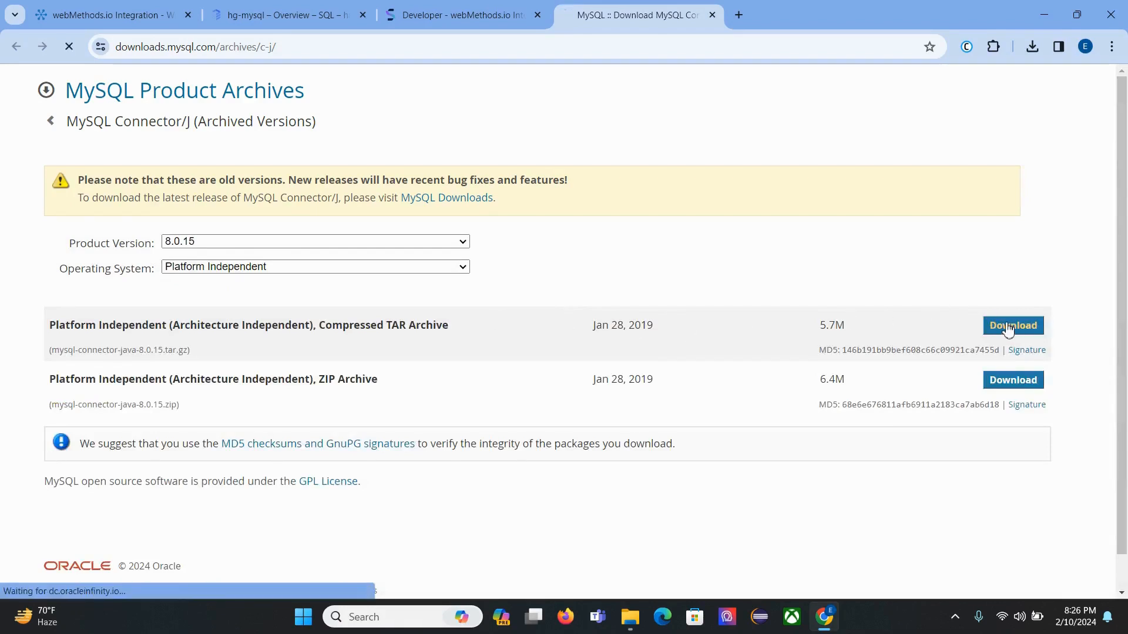
pyautogui.click(1032, 46)
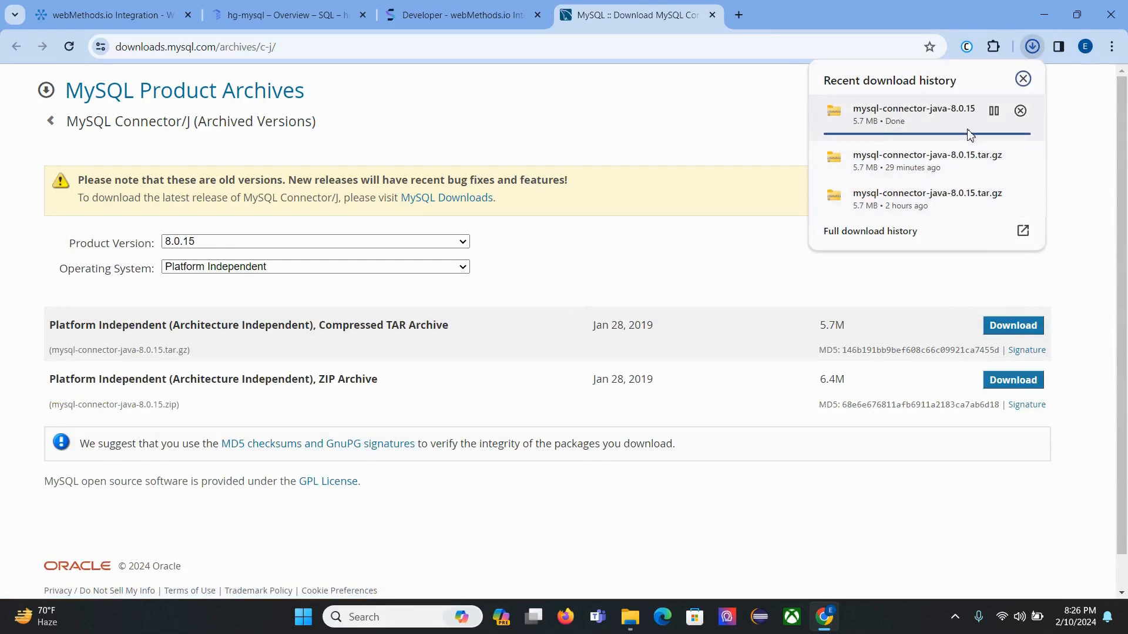
pyautogui.click(631, 614)
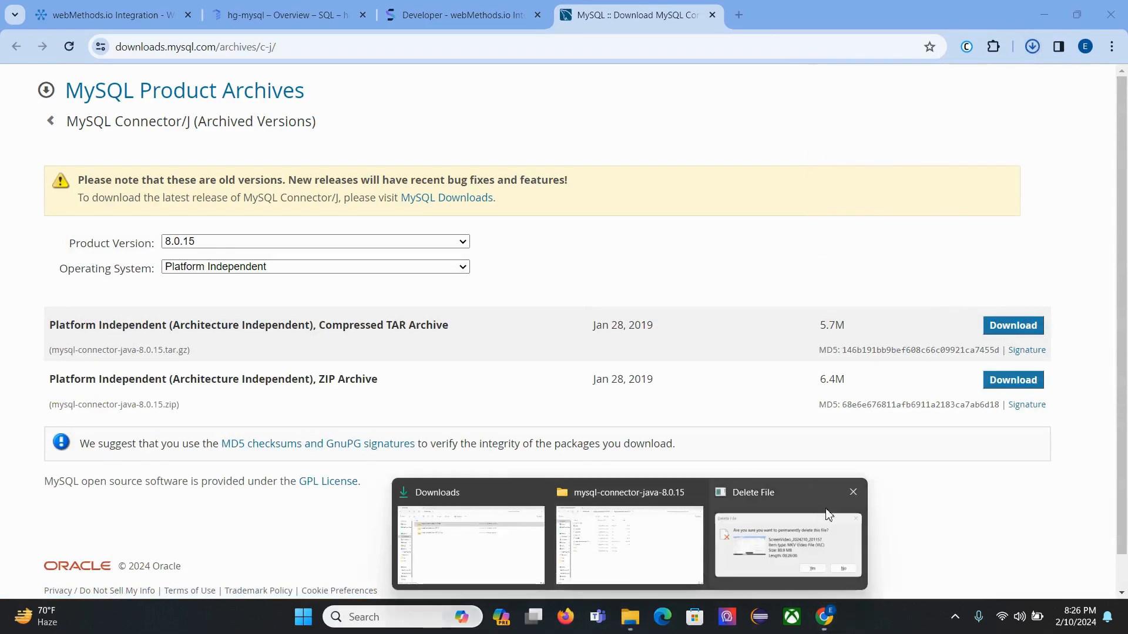
# Step: Close the leftover delete confirmation and extra connector folder windows, leaving the Downloads window in front
pyautogui.click(853, 492)
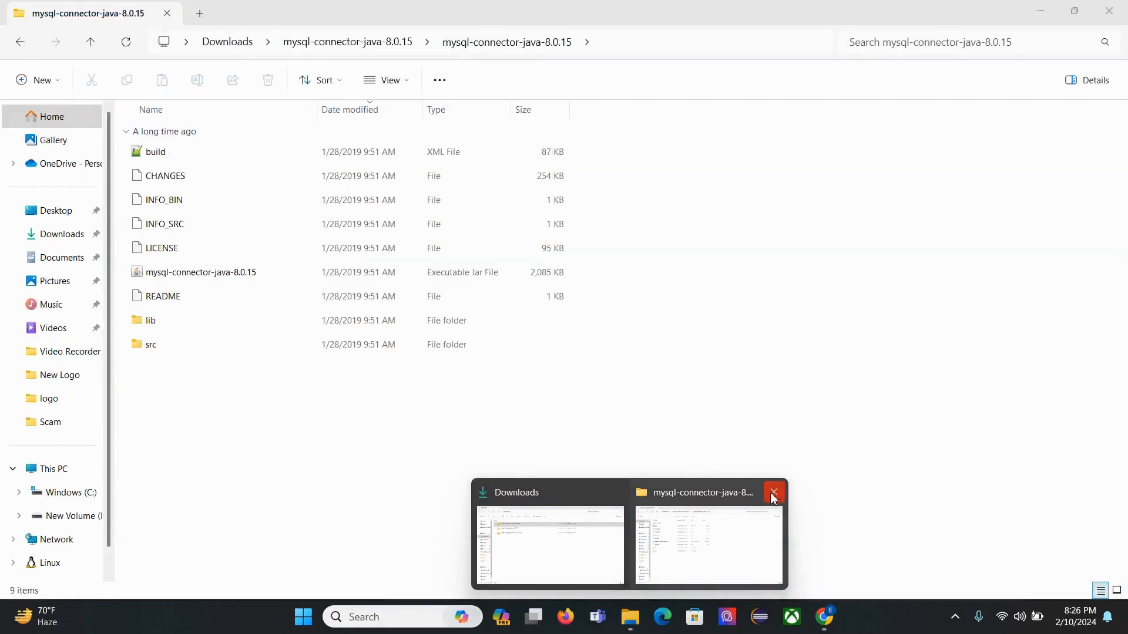
pyautogui.click(774, 494)
pyautogui.click(664, 535)
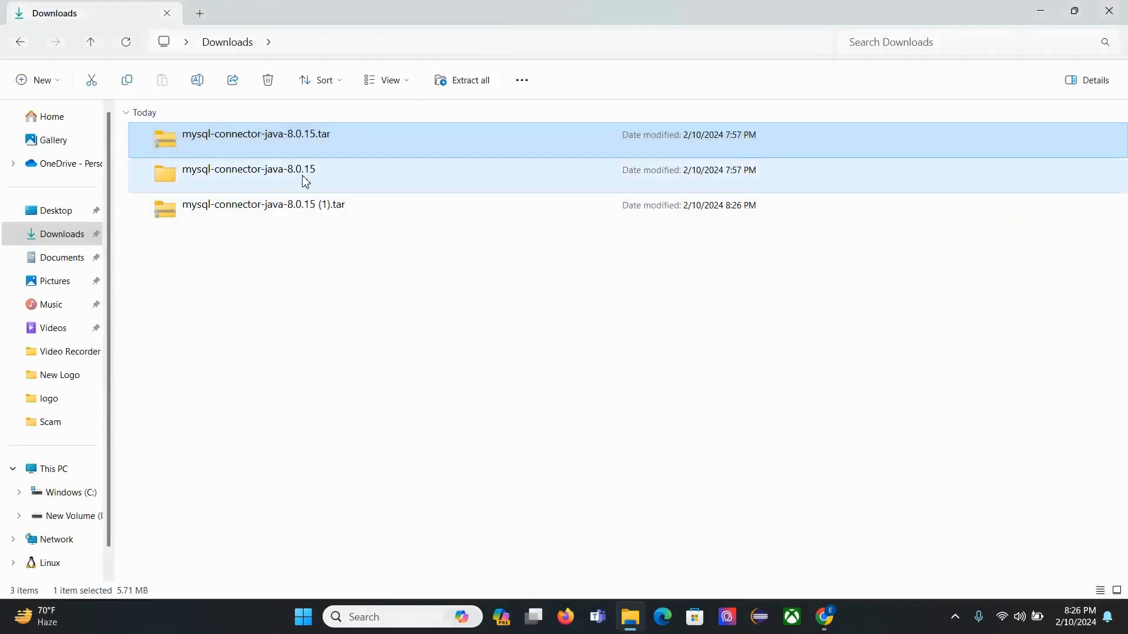
# Step: Locate the mysql-connector-java-8.0.15 jar in the extracted folders, then return to the browser
pyautogui.click(260, 205)
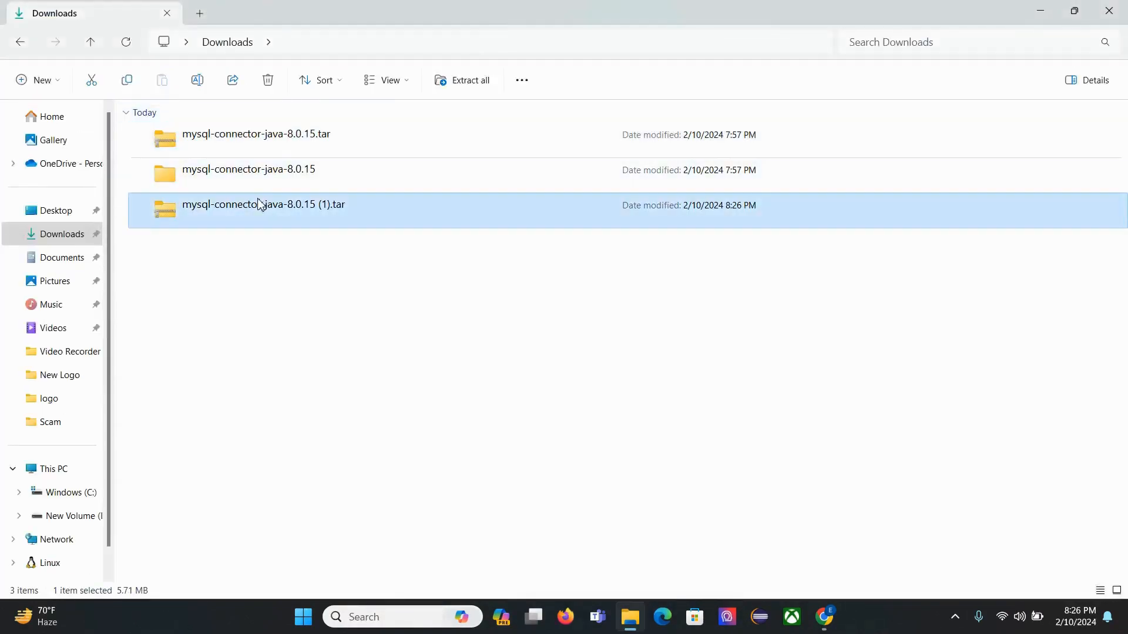
pyautogui.doubleClick(257, 179)
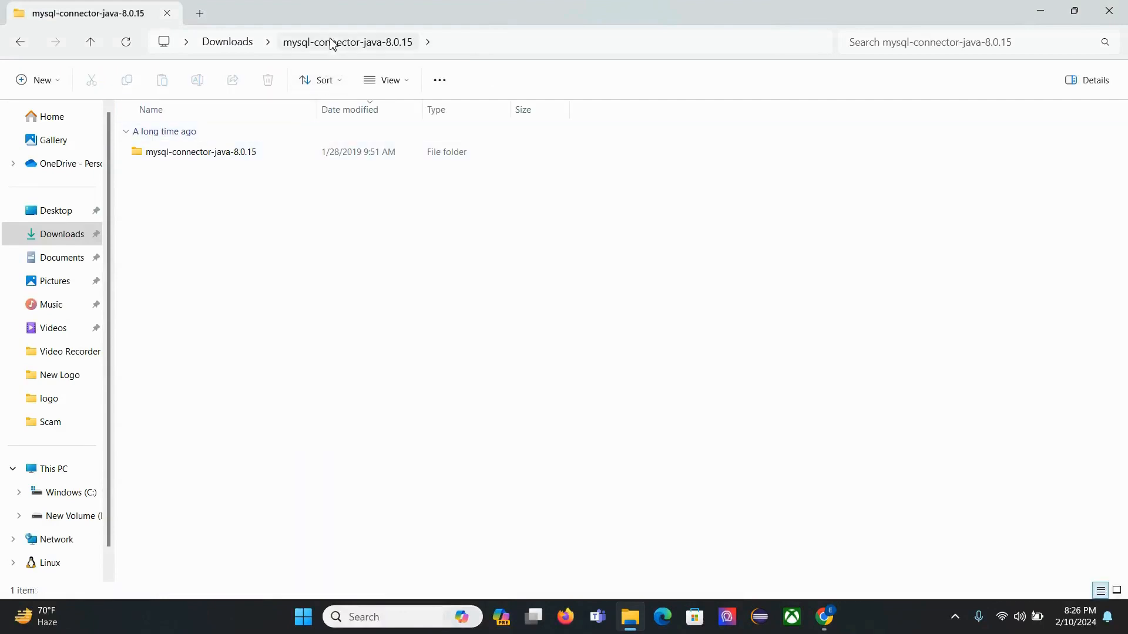
pyautogui.doubleClick(251, 154)
pyautogui.click(221, 275)
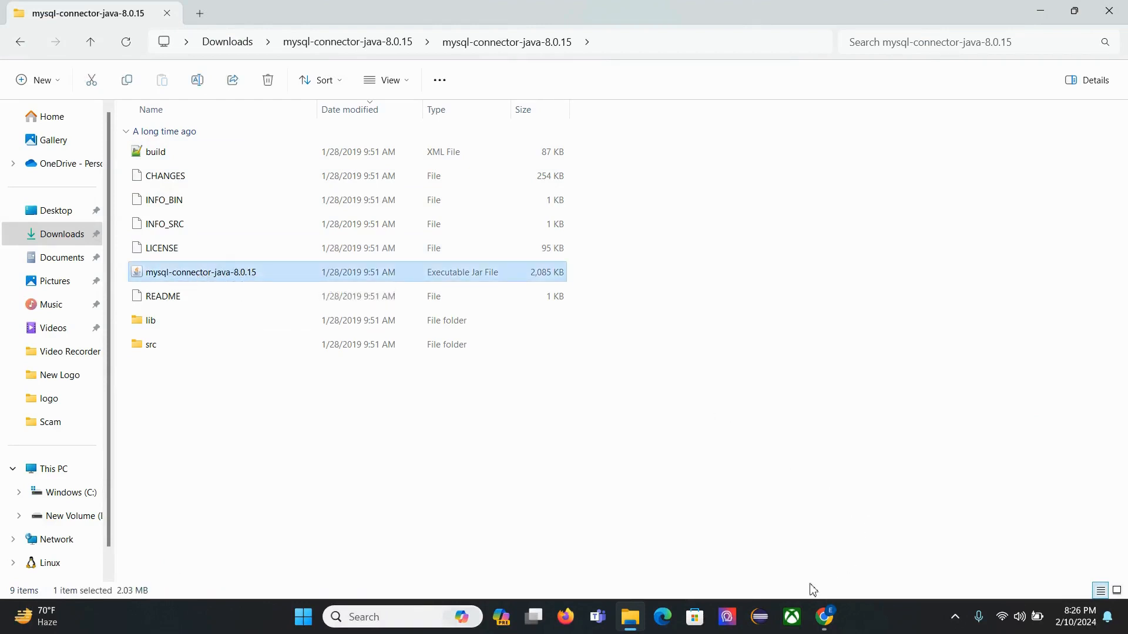
pyautogui.click(824, 617)
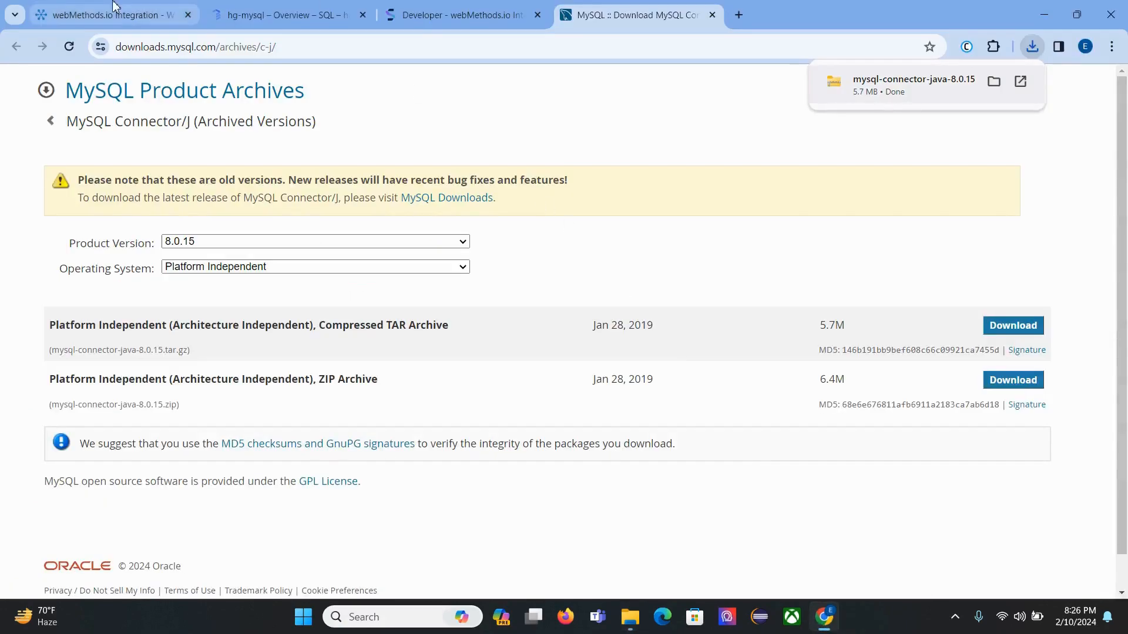
# Step: Upload mysql-connector-java-8.0.15.jar as the driver file and save the MySQL_GCP driver group
pyautogui.click(115, 7)
pyautogui.click(400, 357)
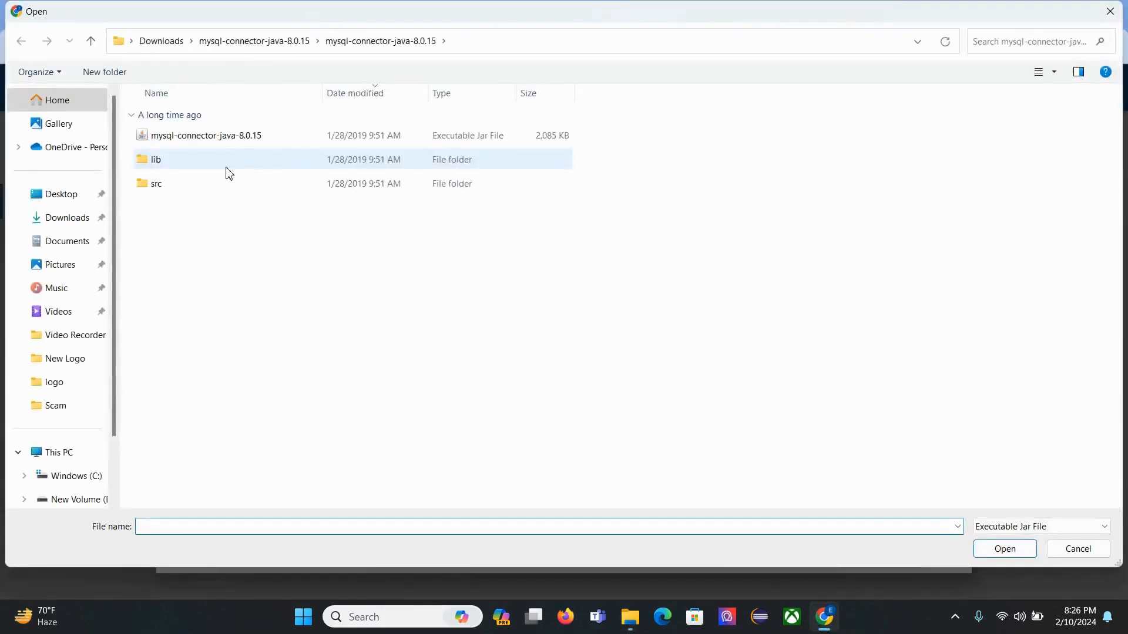
pyautogui.click(250, 145)
pyautogui.click(1010, 552)
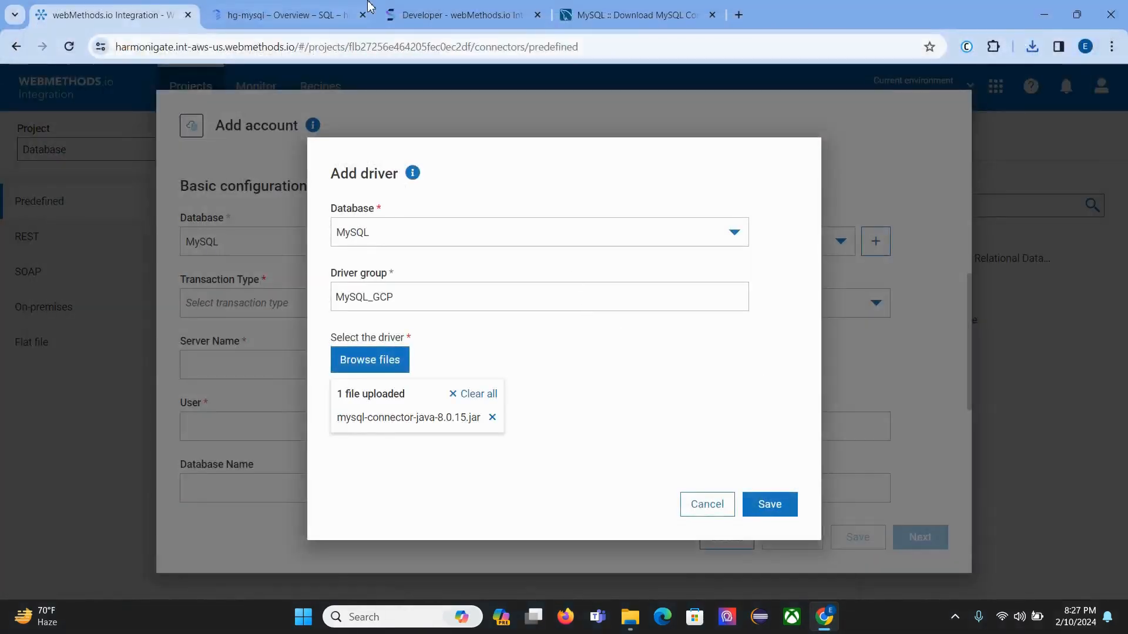
pyautogui.click(306, 8)
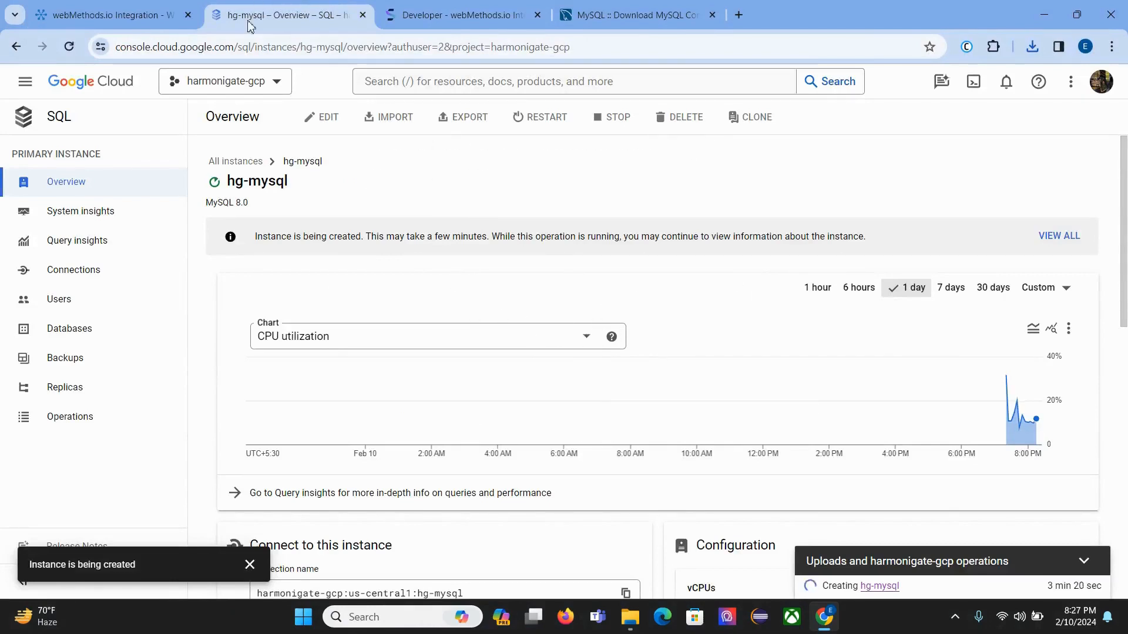
pyautogui.click(111, 15)
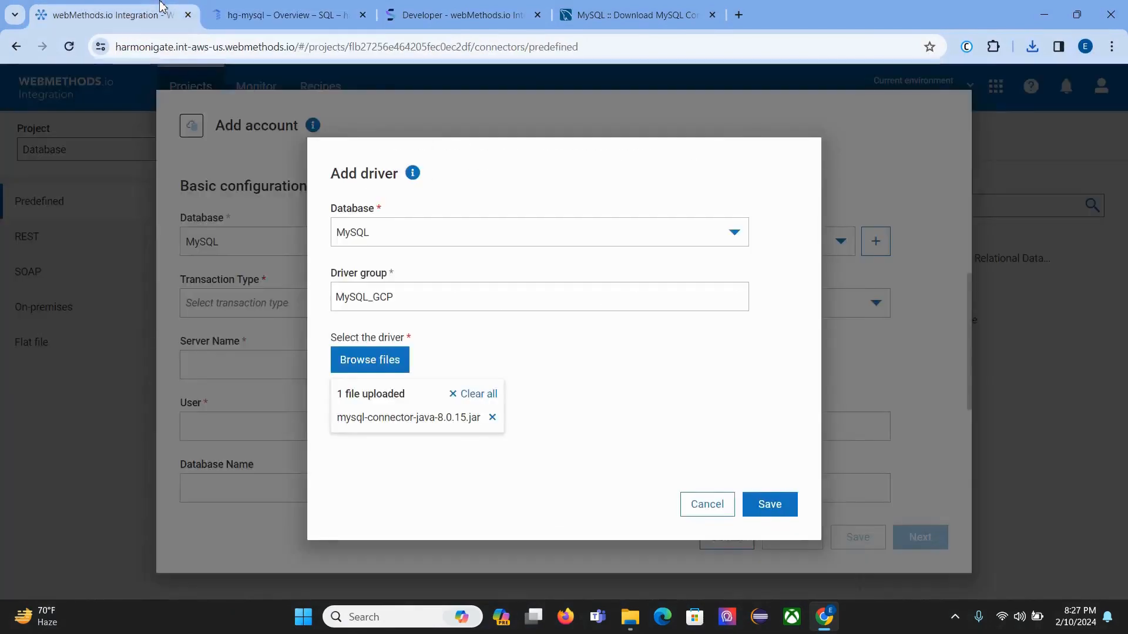
pyautogui.click(769, 505)
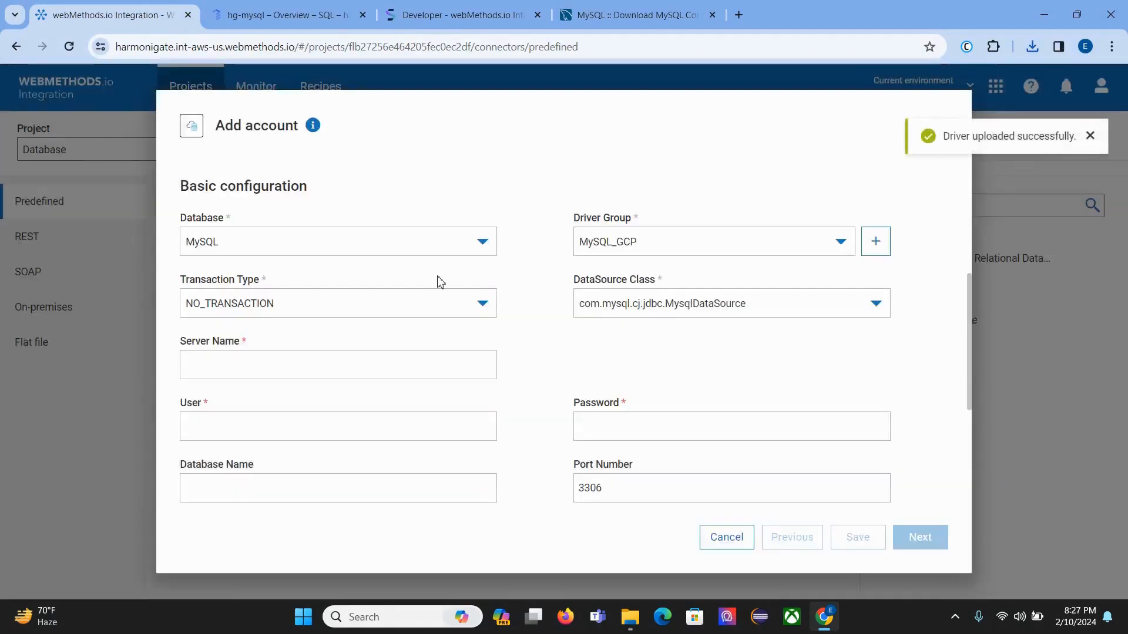
# Step: Keep NO_TRANSACTION as the transaction type and review the MySQL account settings
pyautogui.click(267, 303)
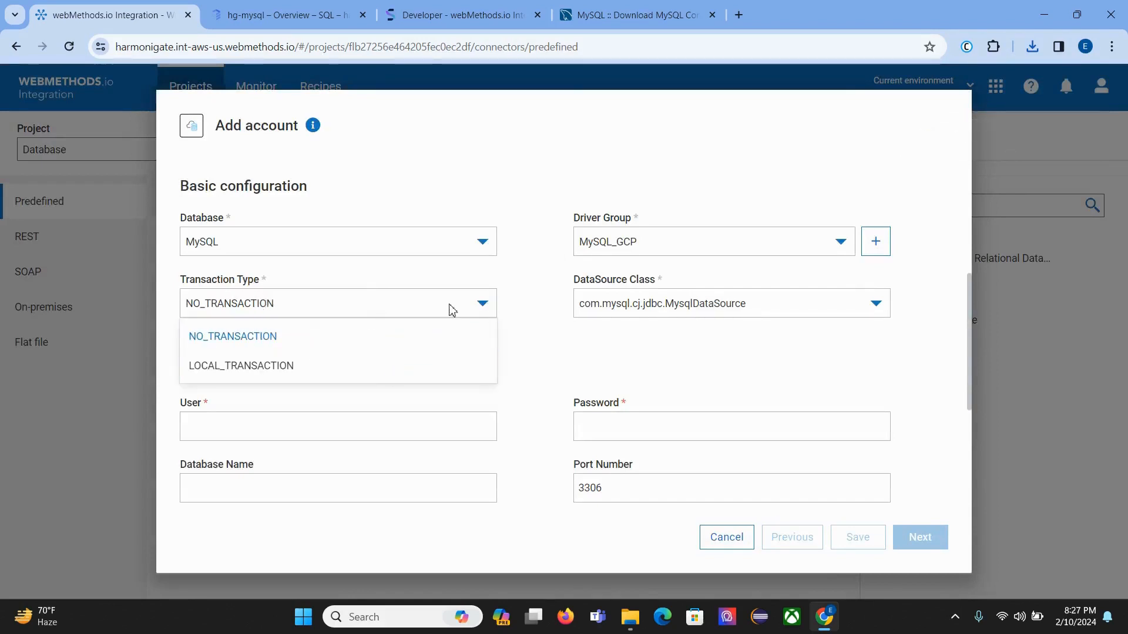
pyautogui.click(393, 338)
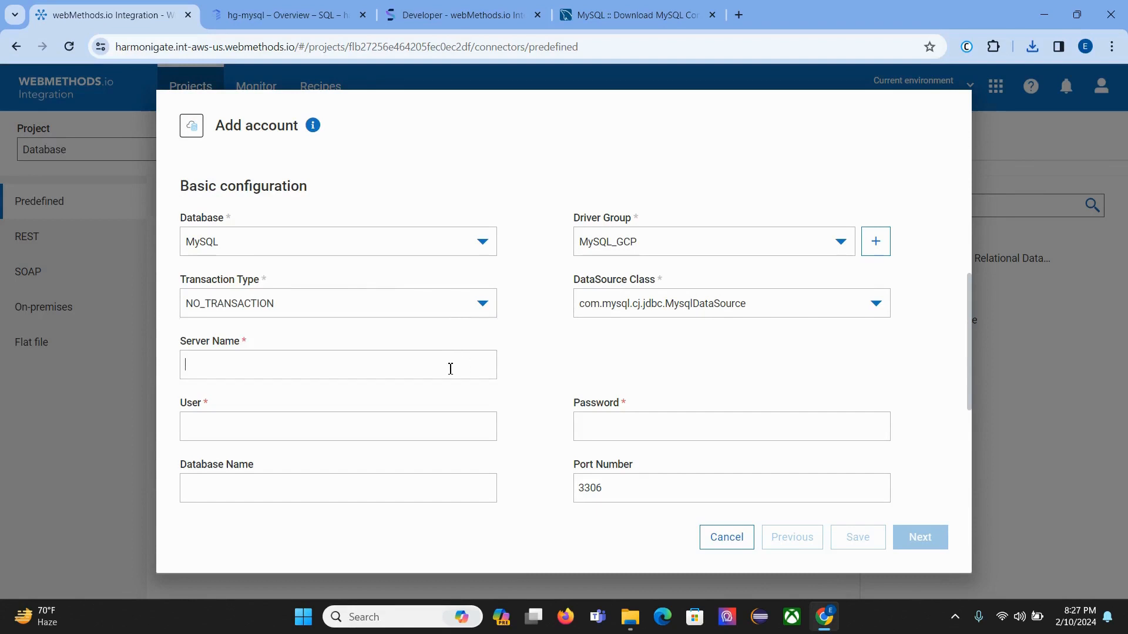
pyautogui.scroll(-2, 346, 365)
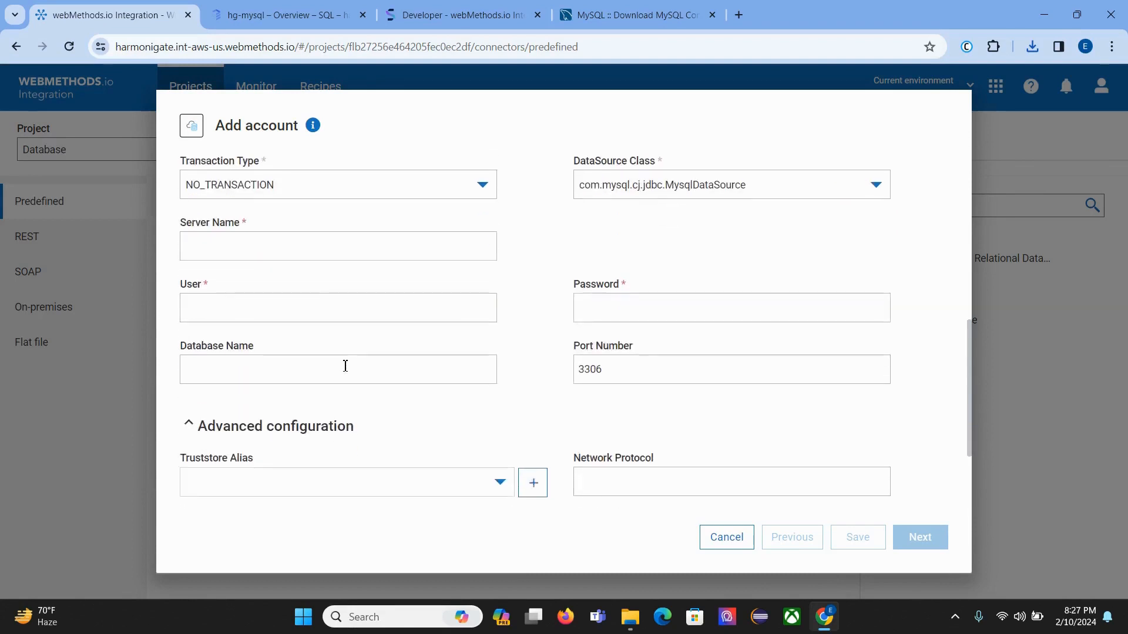
pyautogui.scroll(2, 419, 354)
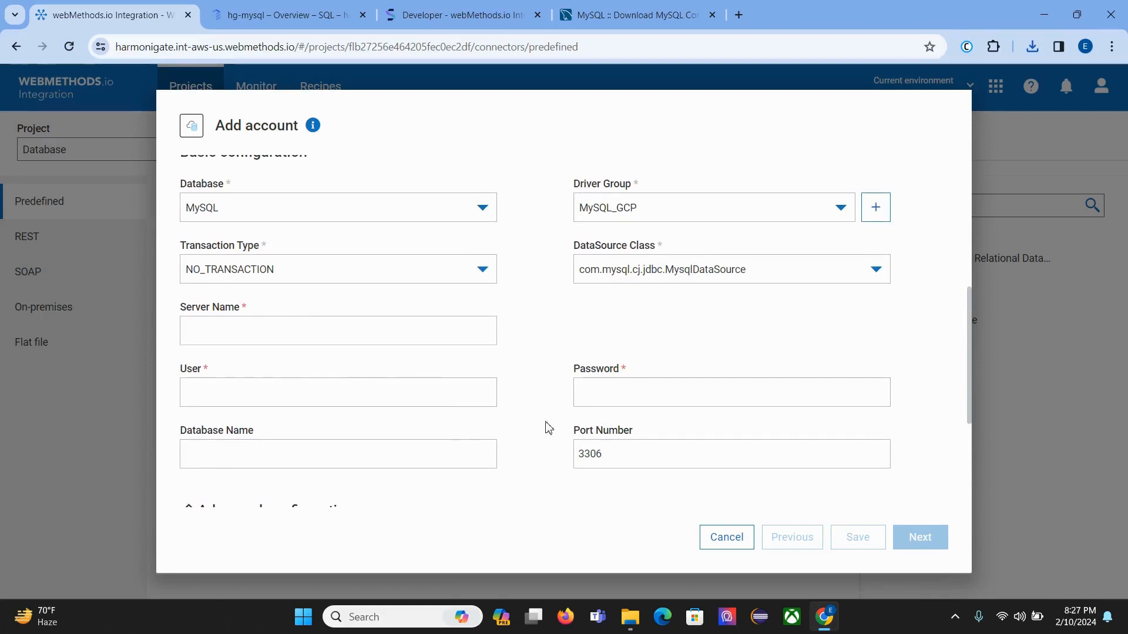
pyautogui.click(370, 8)
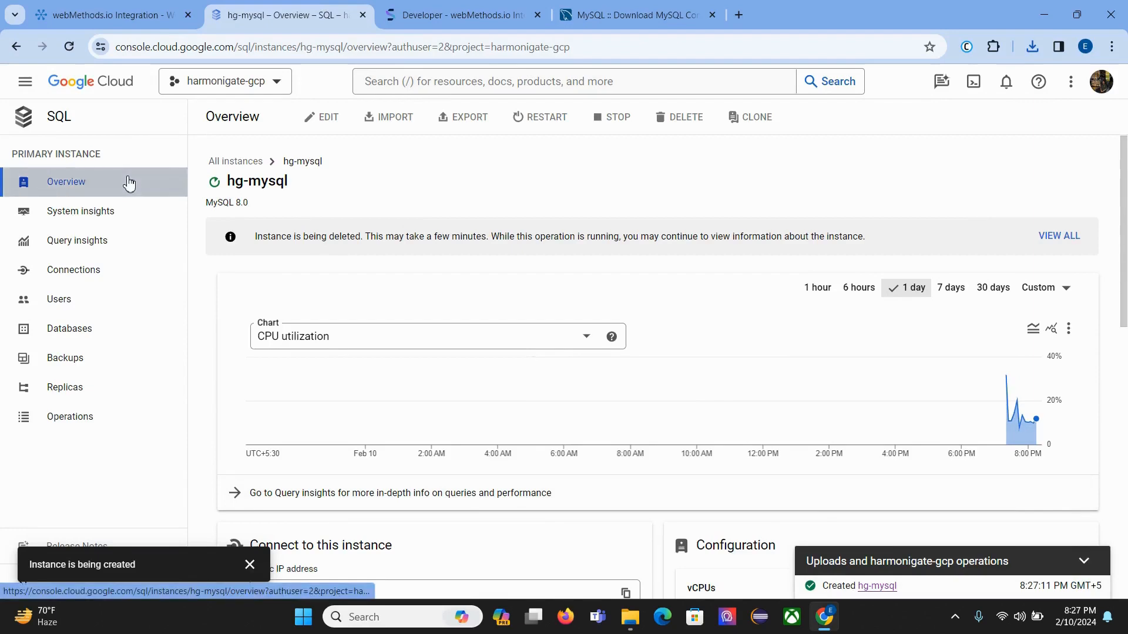
# Step: Copy the hg-mysql public IP 104.197.109.249 from the Cloud SQL instance overview
pyautogui.scroll(-4, 448, 231)
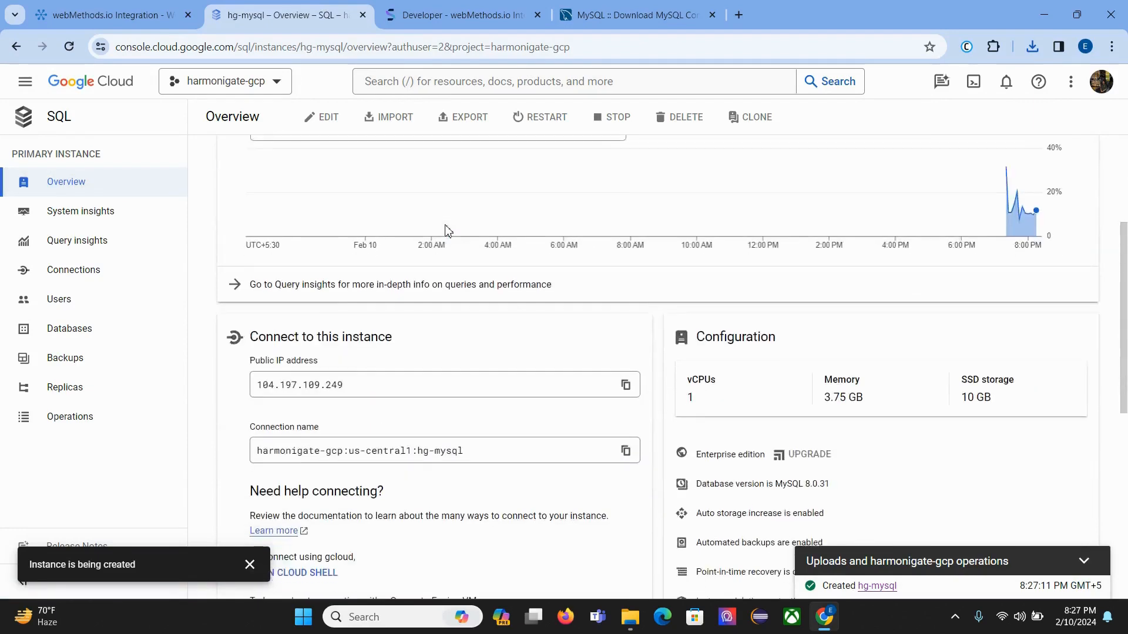
pyautogui.moveTo(259, 380); pyautogui.dragTo(372, 393)
pyautogui.hotkey('ctrl', 'c')
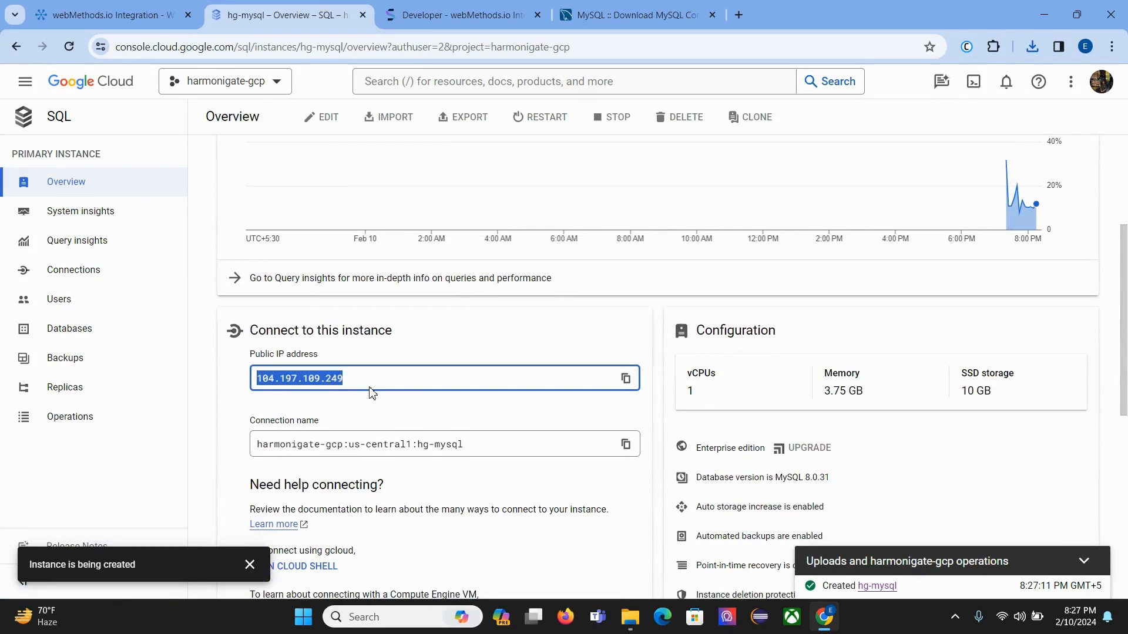
pyautogui.click(98, 7)
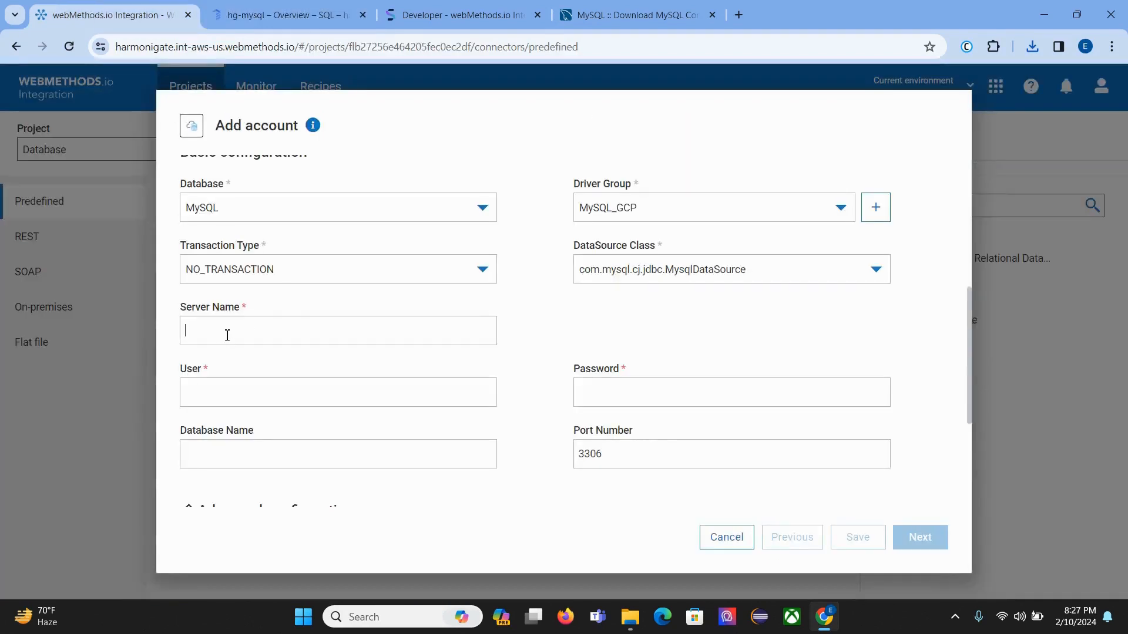
# Step: Enter server 104.197.109.249, user root and the database password, then continue the account setup
pyautogui.hotkey('ctrl', 'v')
pyautogui.click(288, 398)
pyautogui.write('r')
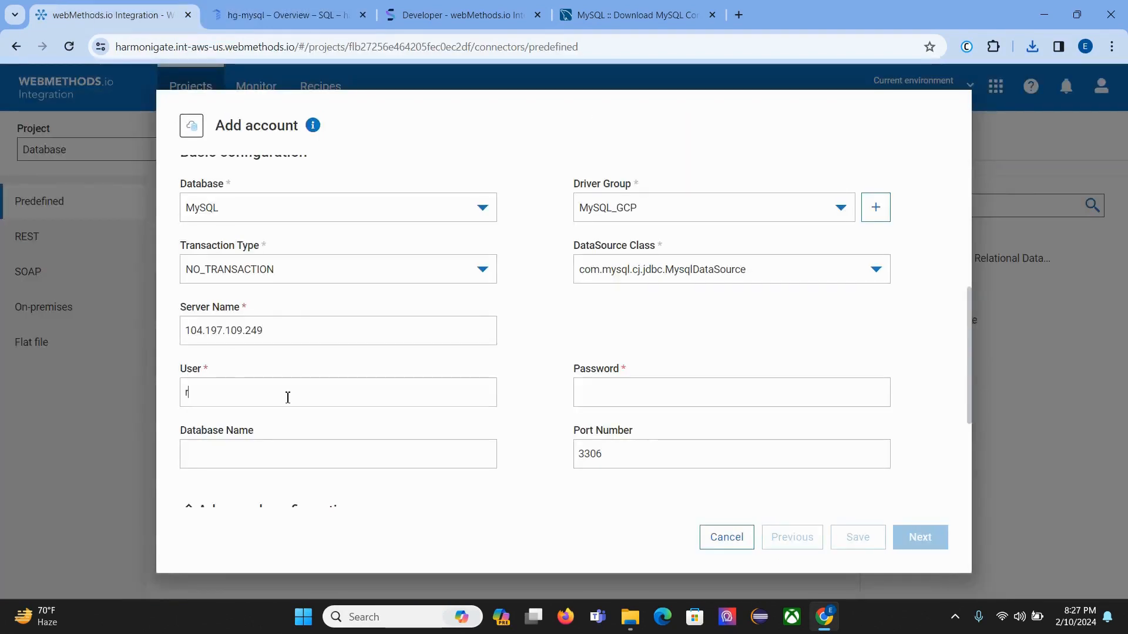
pyautogui.write('oot')
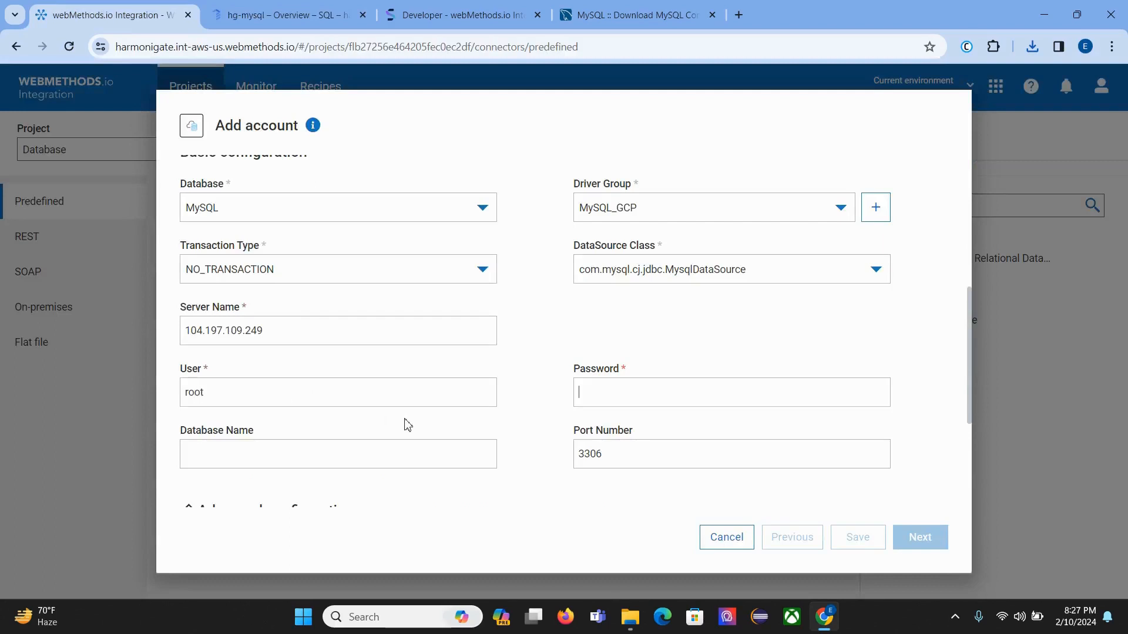
pyautogui.write('•')
pyautogui.press('BackSpace')
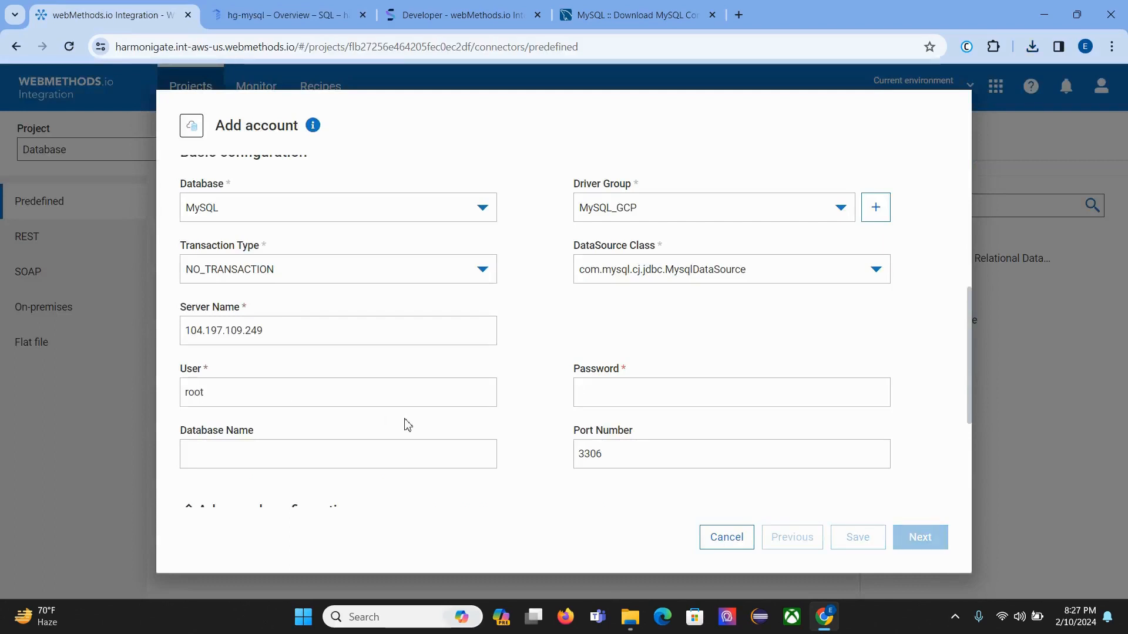
pyautogui.write('•••')
pyautogui.write('****')
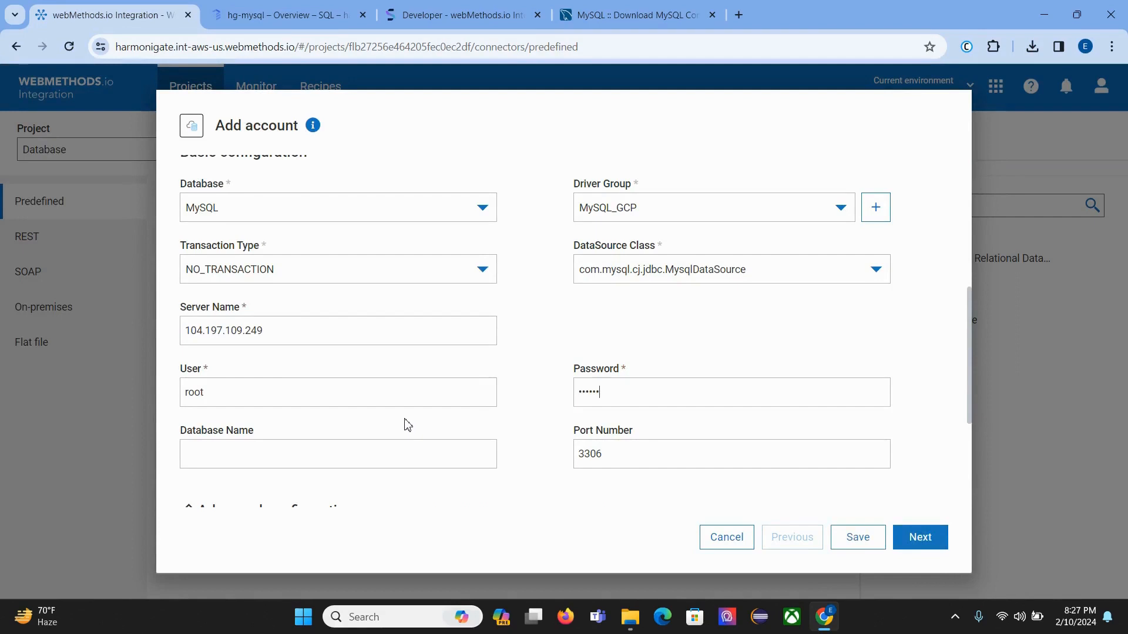
pyautogui.scroll(-2, 408, 424)
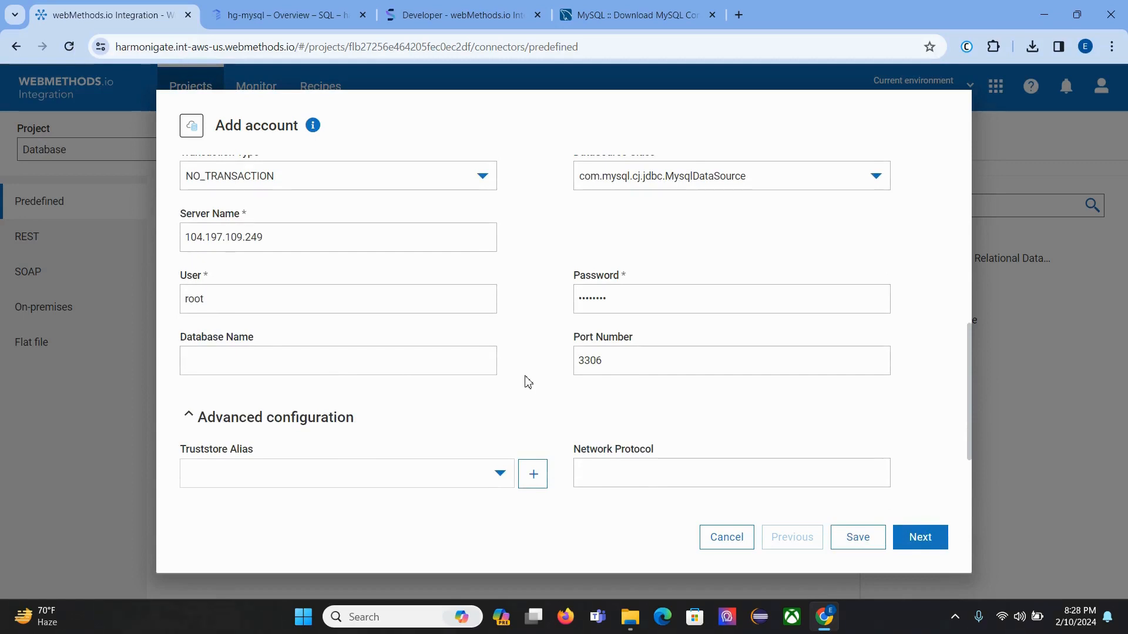
pyautogui.scroll(-2, 528, 382)
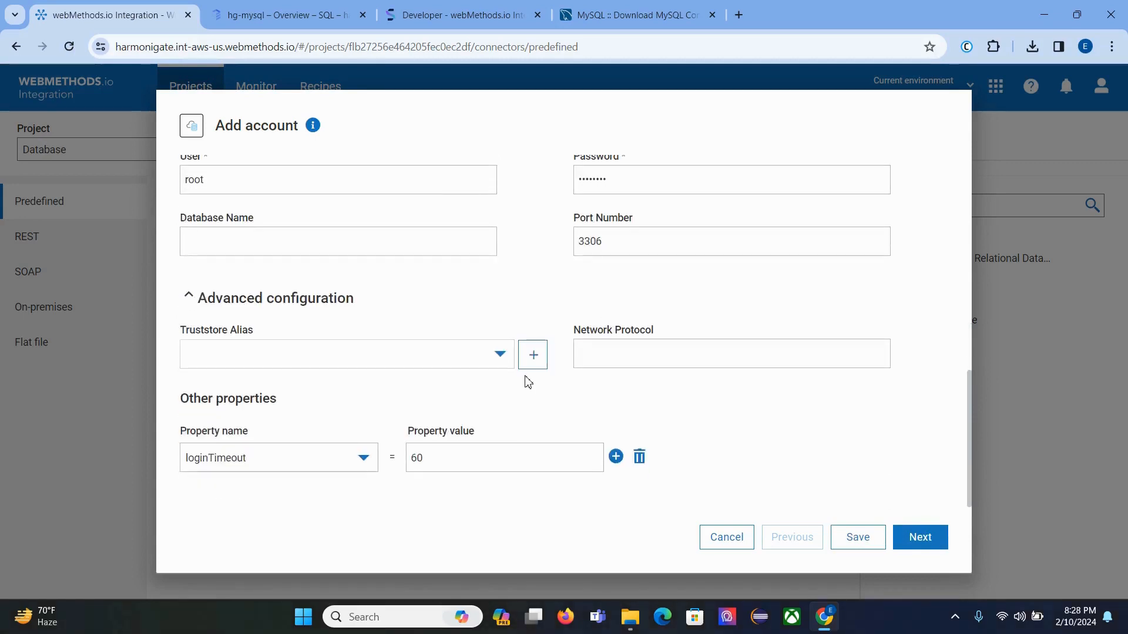
pyautogui.click(908, 538)
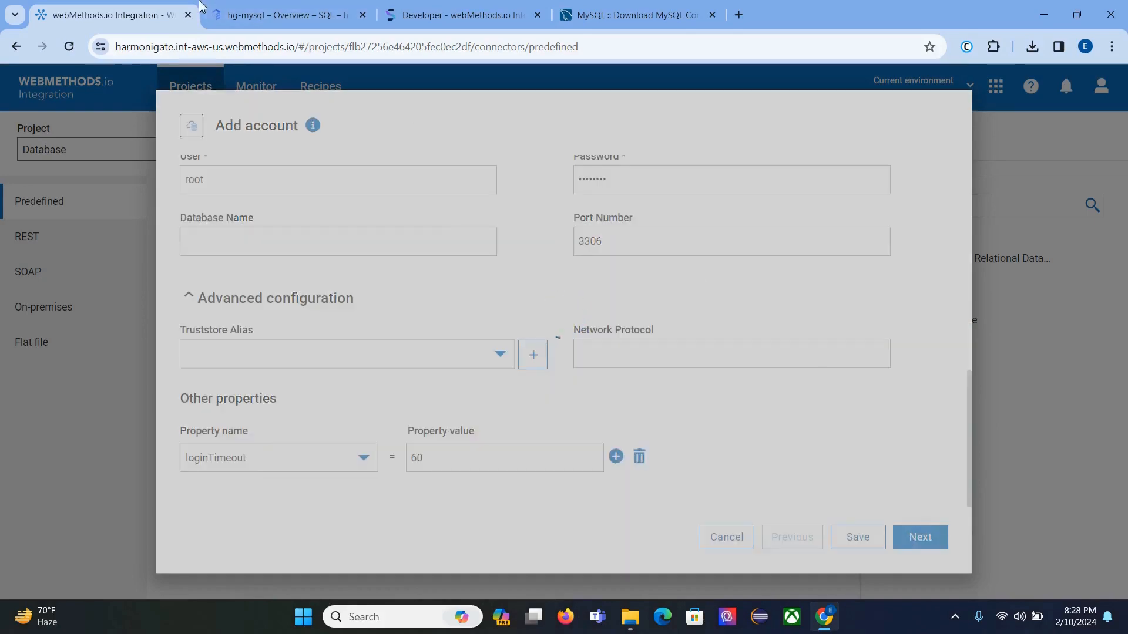
# Step: View the top of the hg-mysql Cloud SQL instance overview
pyautogui.click(282, 18)
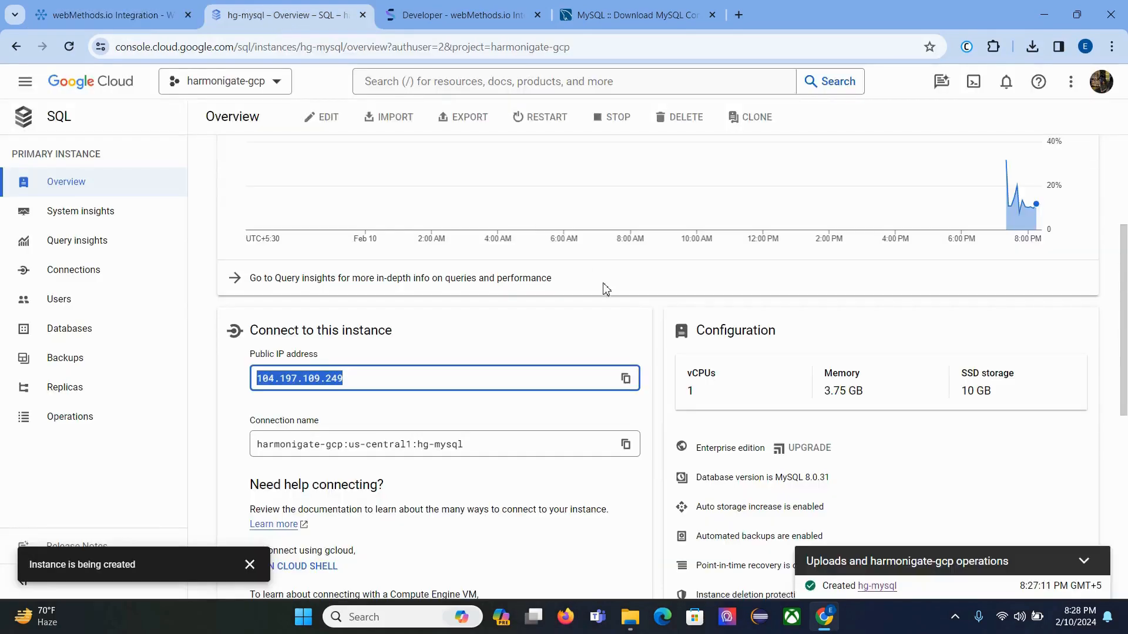
pyautogui.scroll(4, 605, 291)
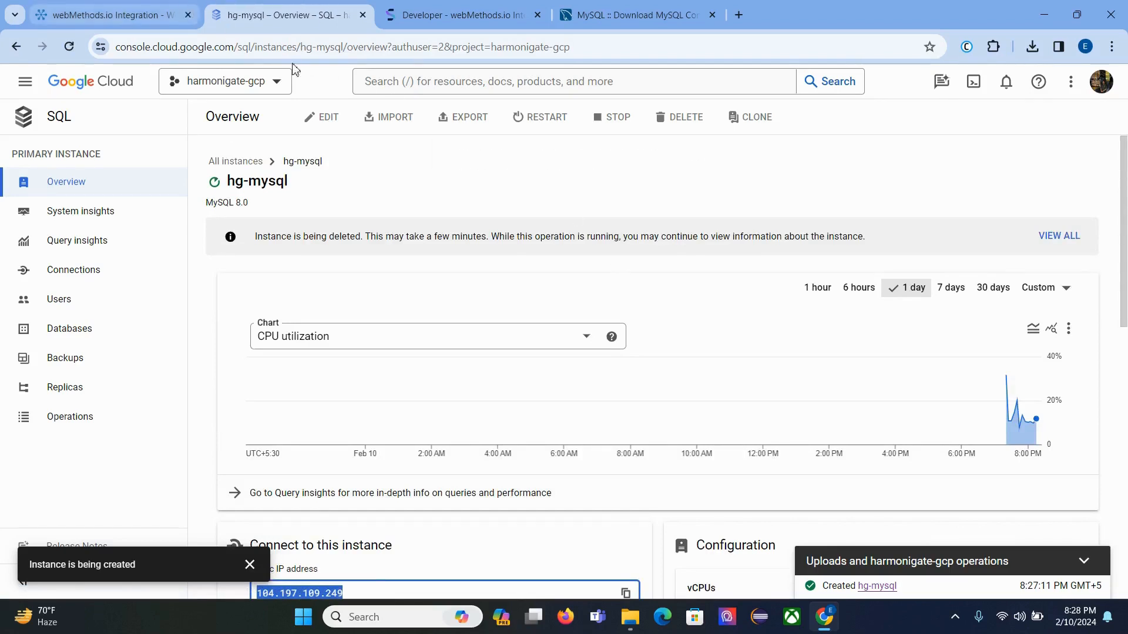
# Step: Test the MySQL account's connection successfully, then enable and save it
pyautogui.click(79, 13)
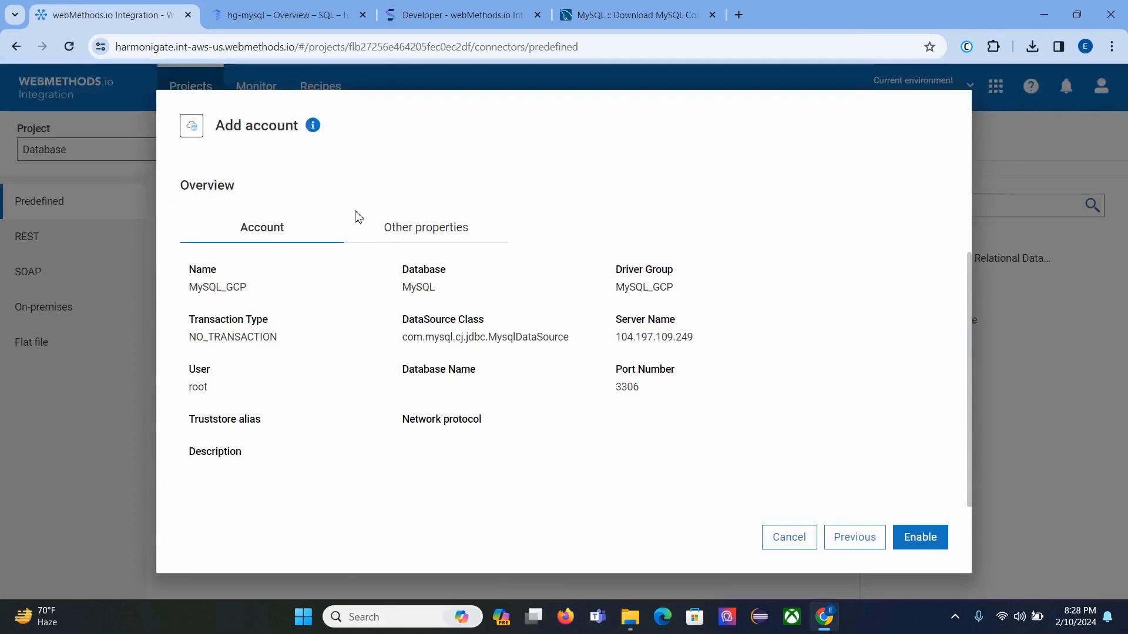
pyautogui.click(908, 541)
pyautogui.click(433, 235)
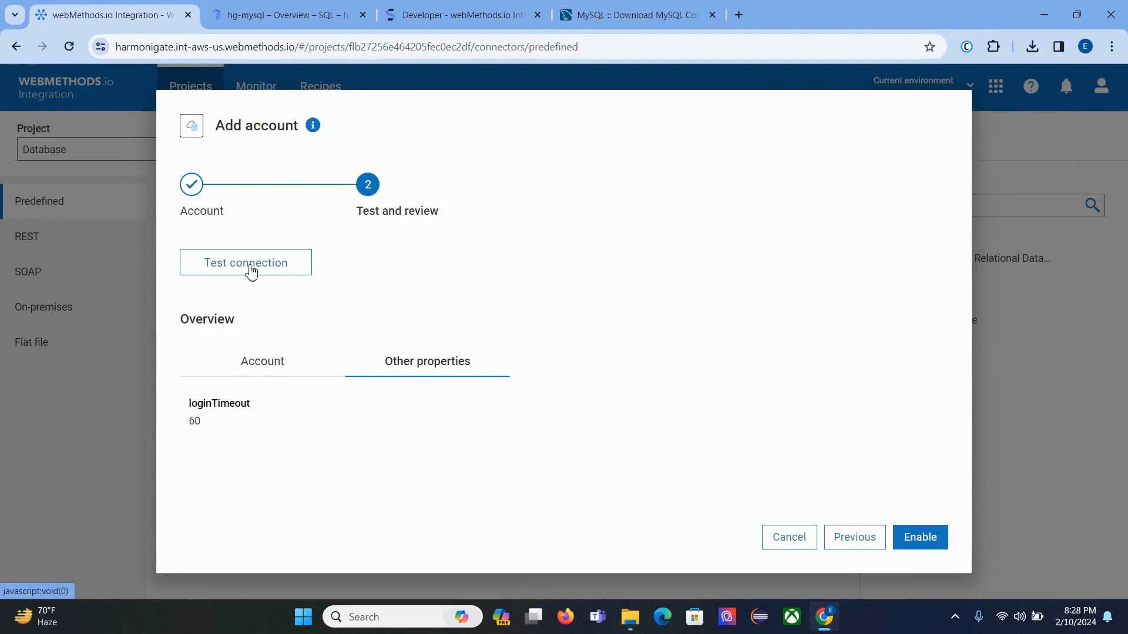
pyautogui.click(284, 270)
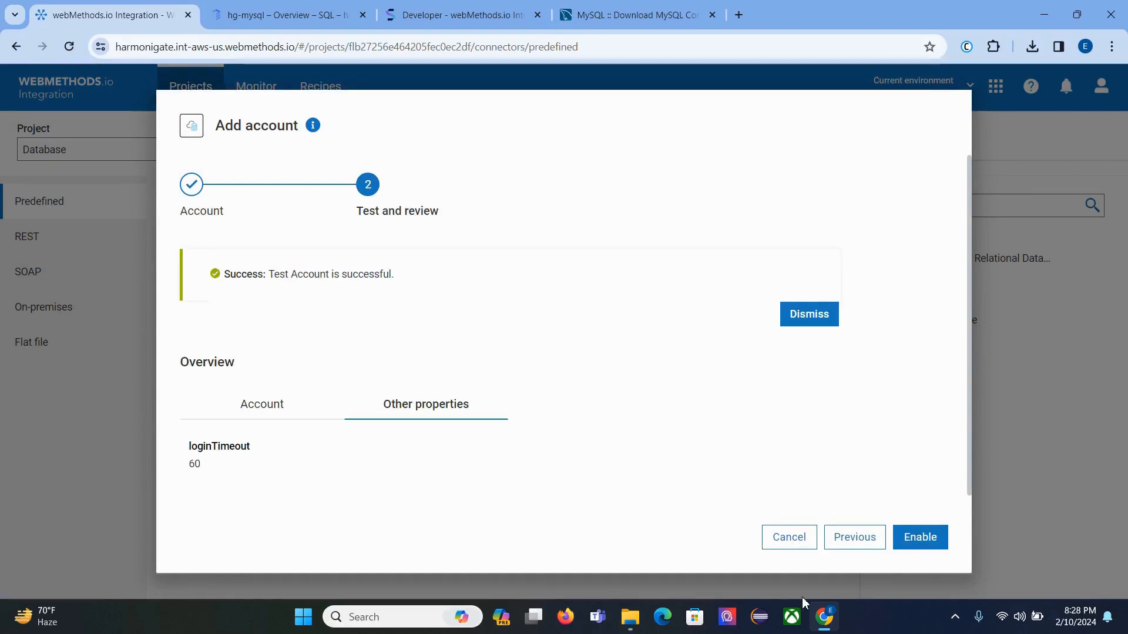
pyautogui.click(904, 541)
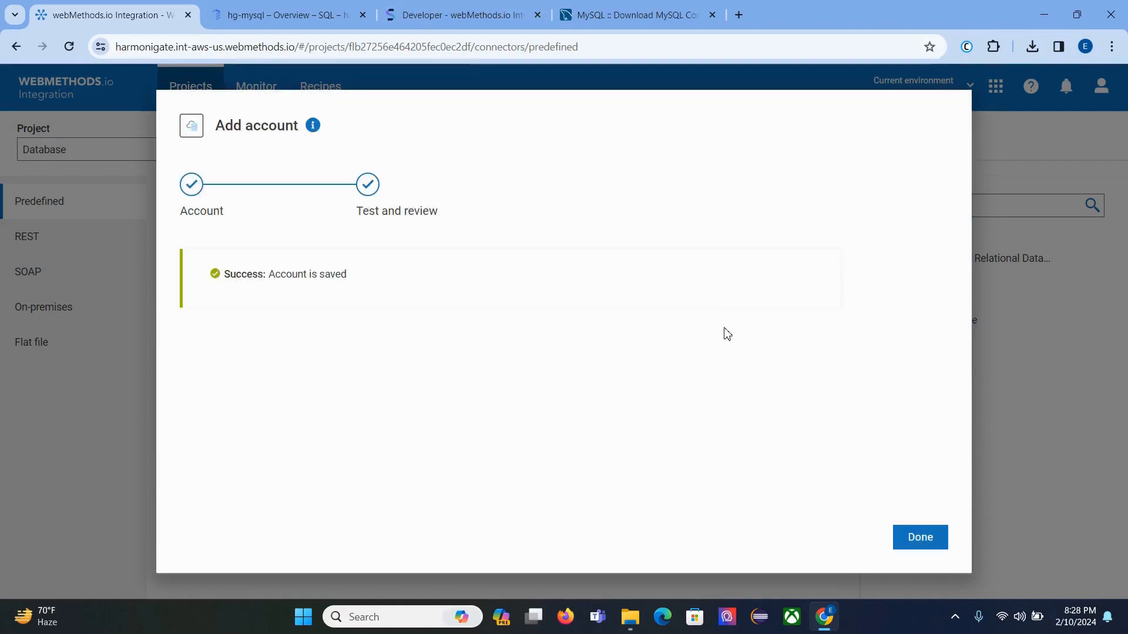
pyautogui.click(921, 548)
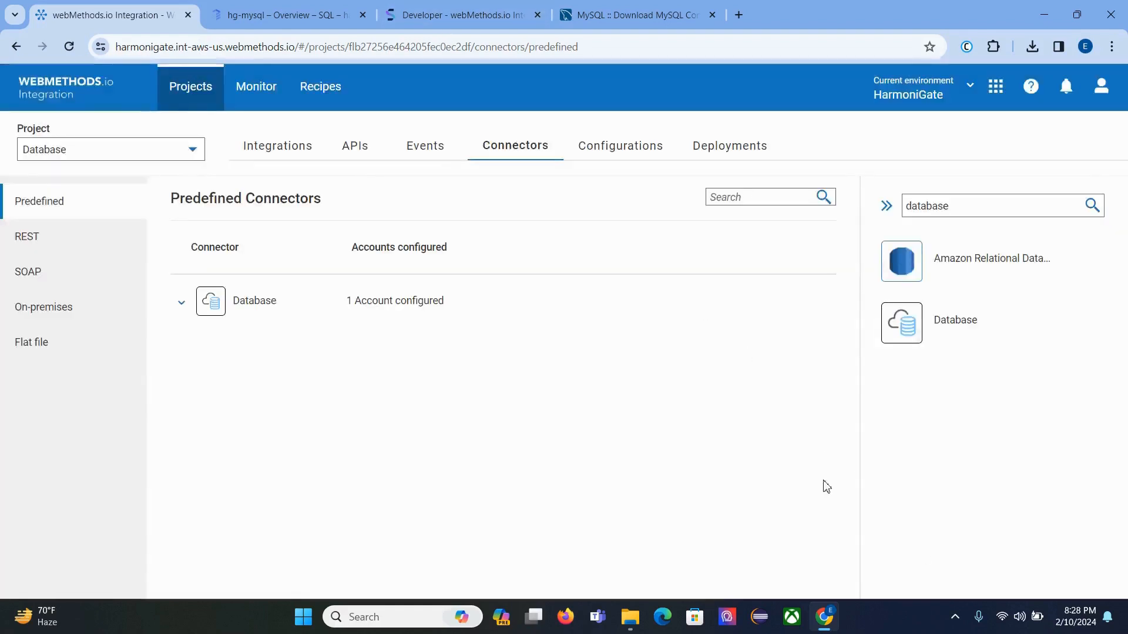
# Step: Activate Cloud Shell from the hg-mysql overview and open it in a new browser tab
pyautogui.click(297, 12)
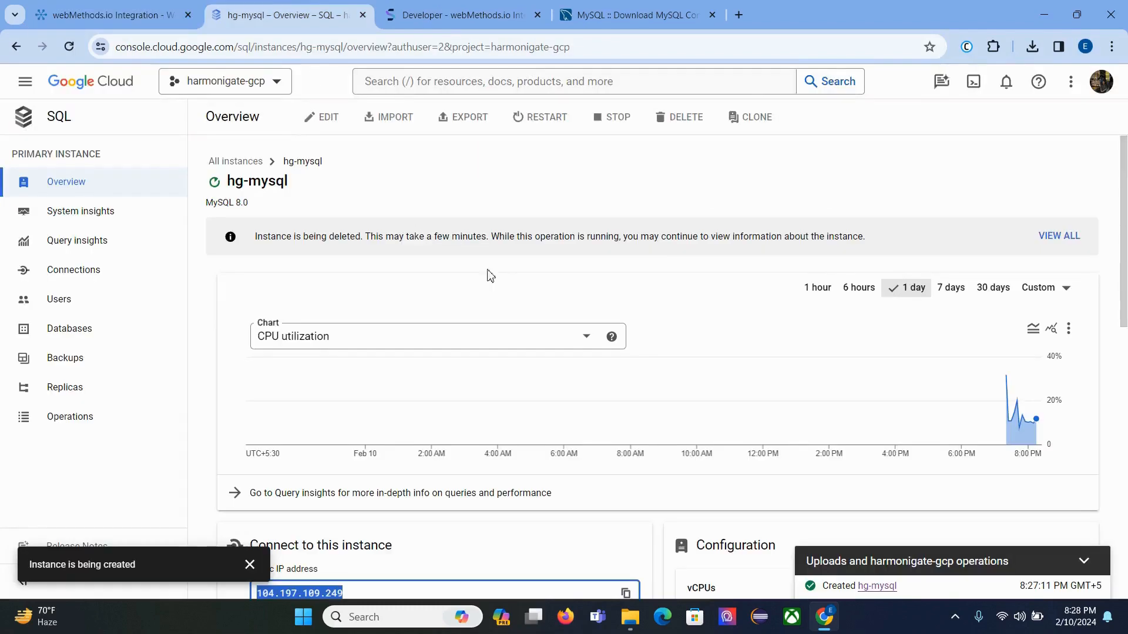
pyautogui.scroll(-10, 524, 307)
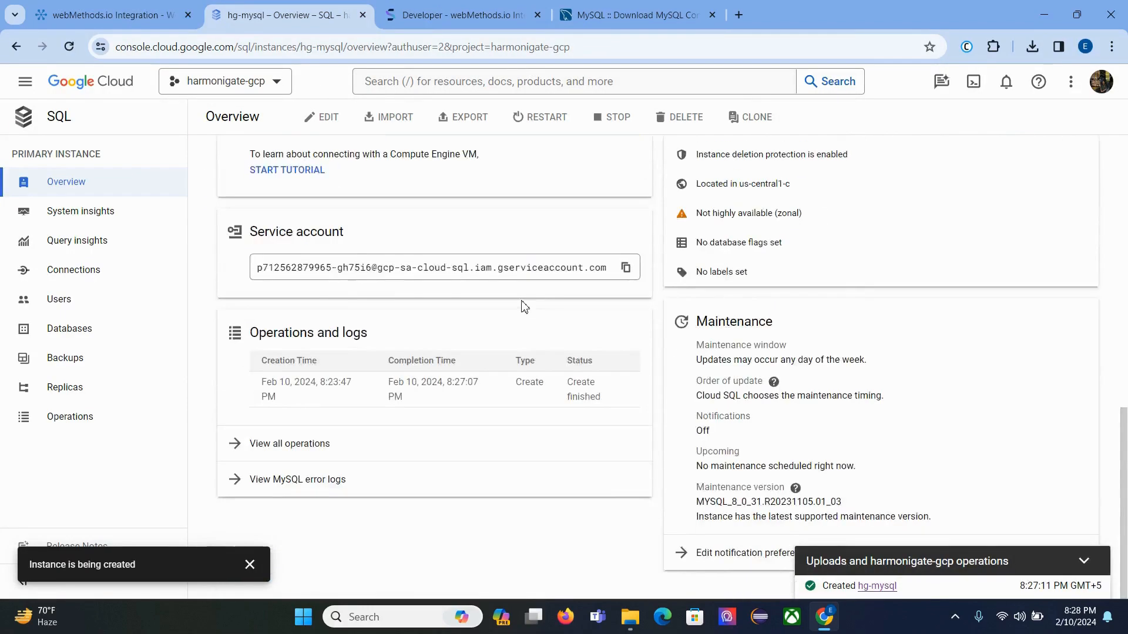
pyautogui.scroll(10, 524, 307)
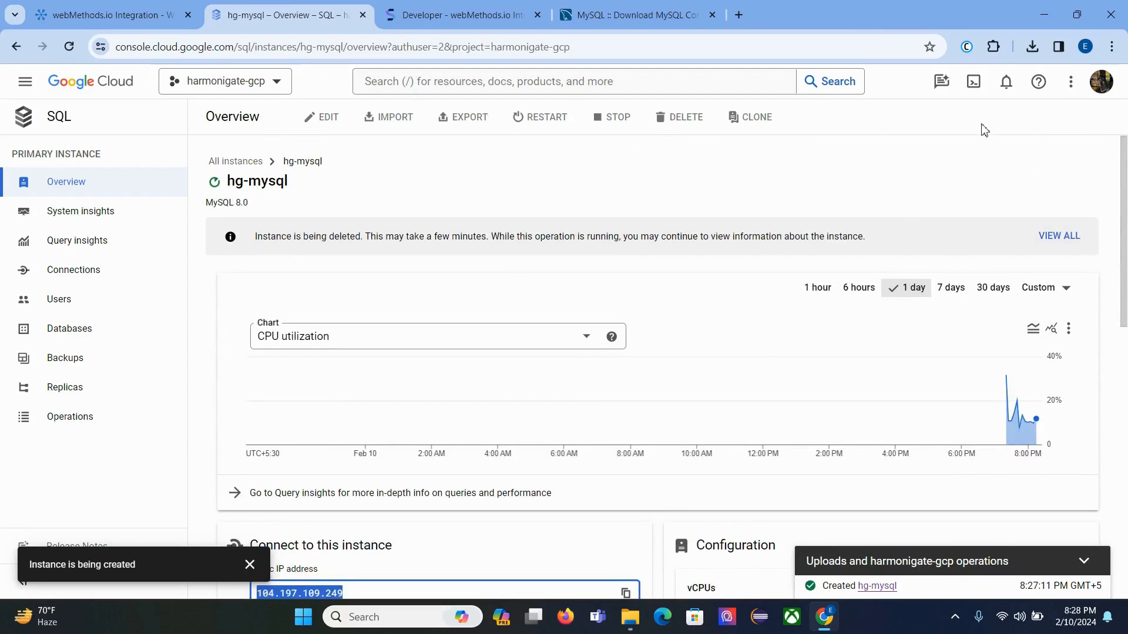
pyautogui.click(973, 88)
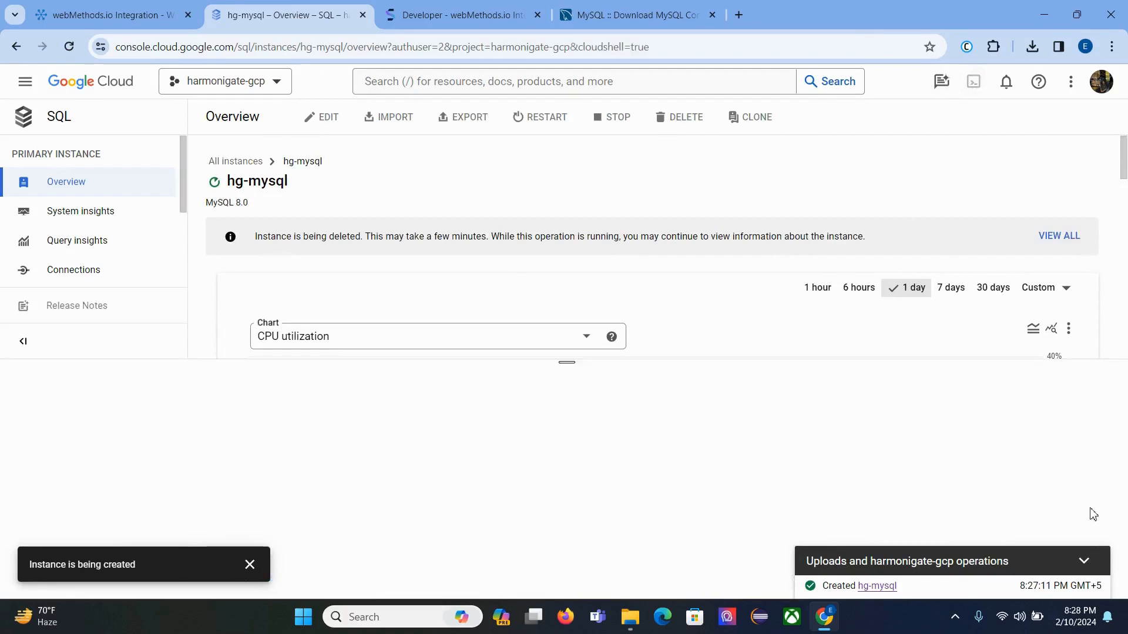
pyautogui.click(1082, 569)
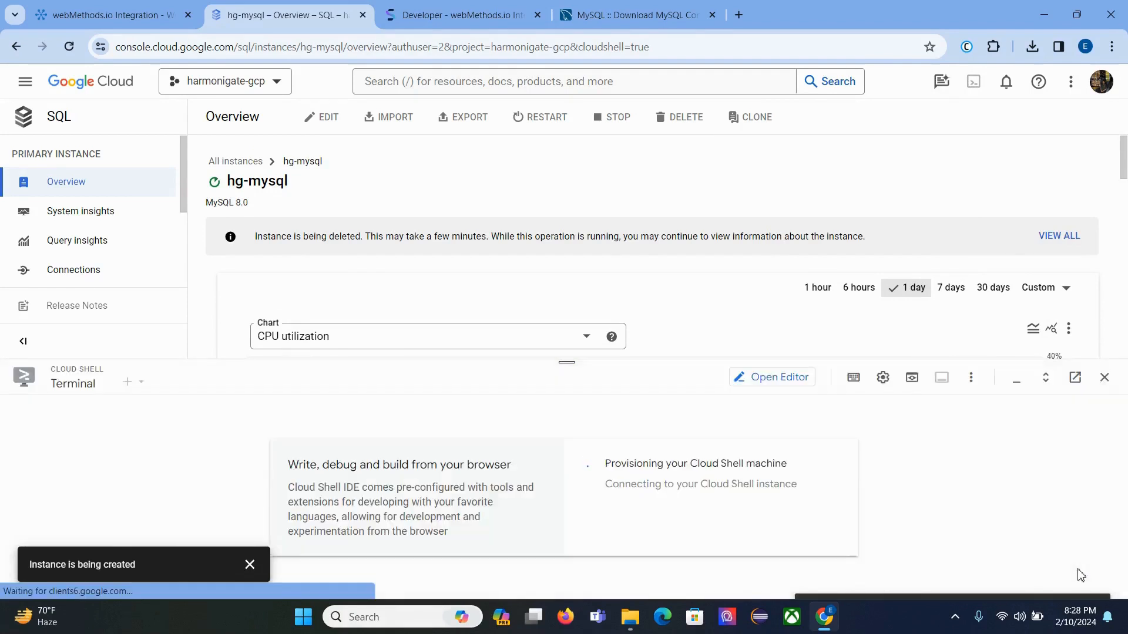
pyautogui.click(1075, 377)
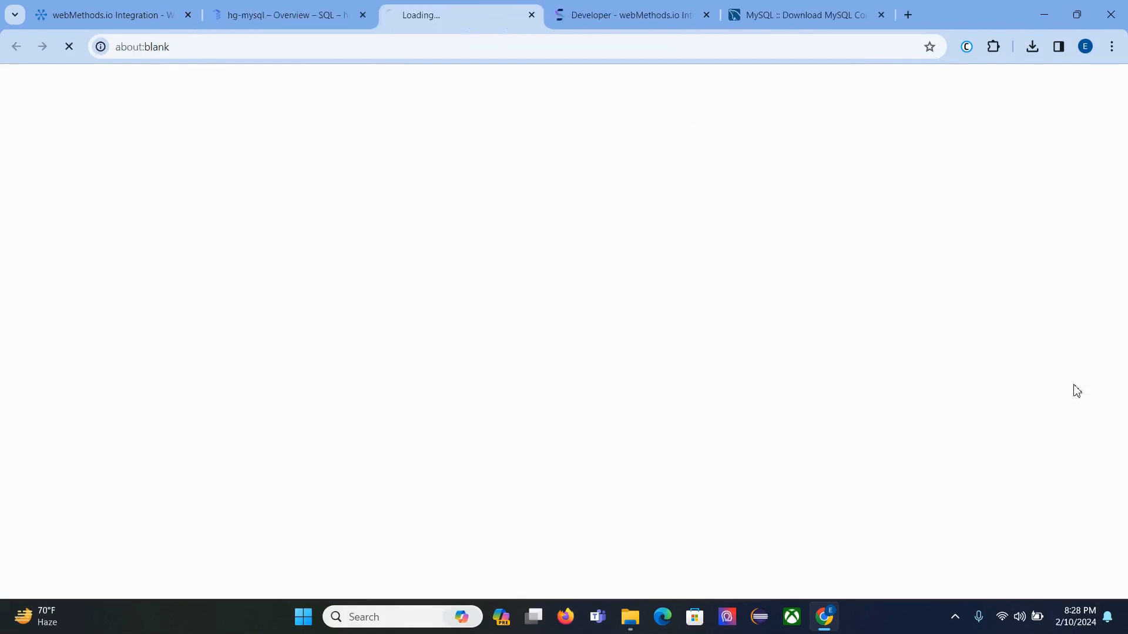
# Step: Exit the running mysql session, clear the terminal and begin typing gcloud sql connect
pyautogui.click(344, 15)
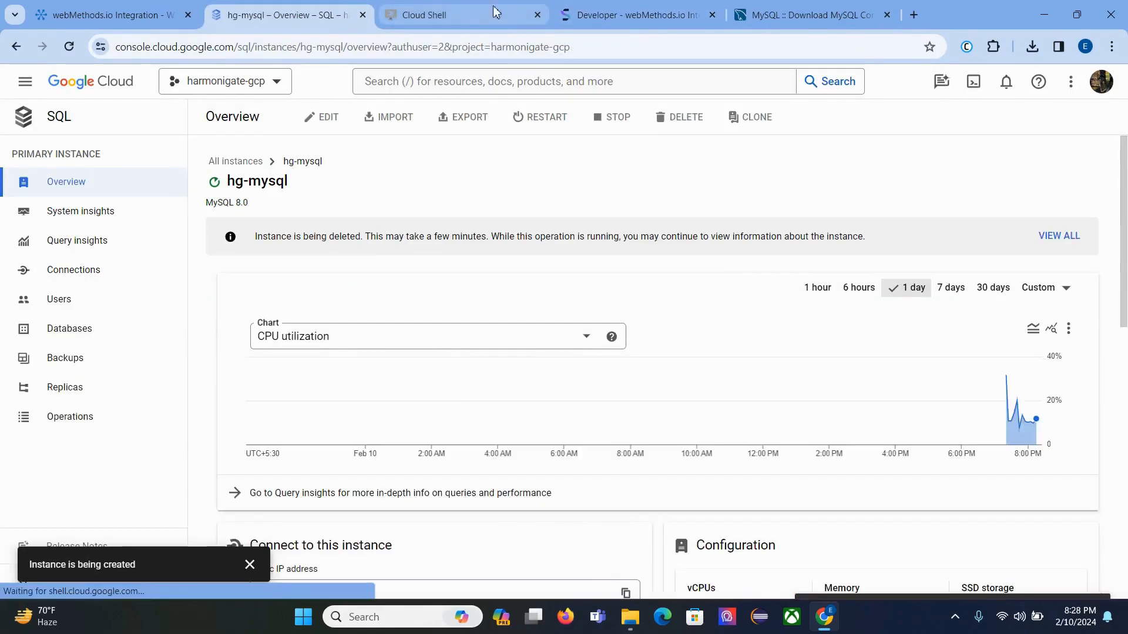
pyautogui.click(482, 11)
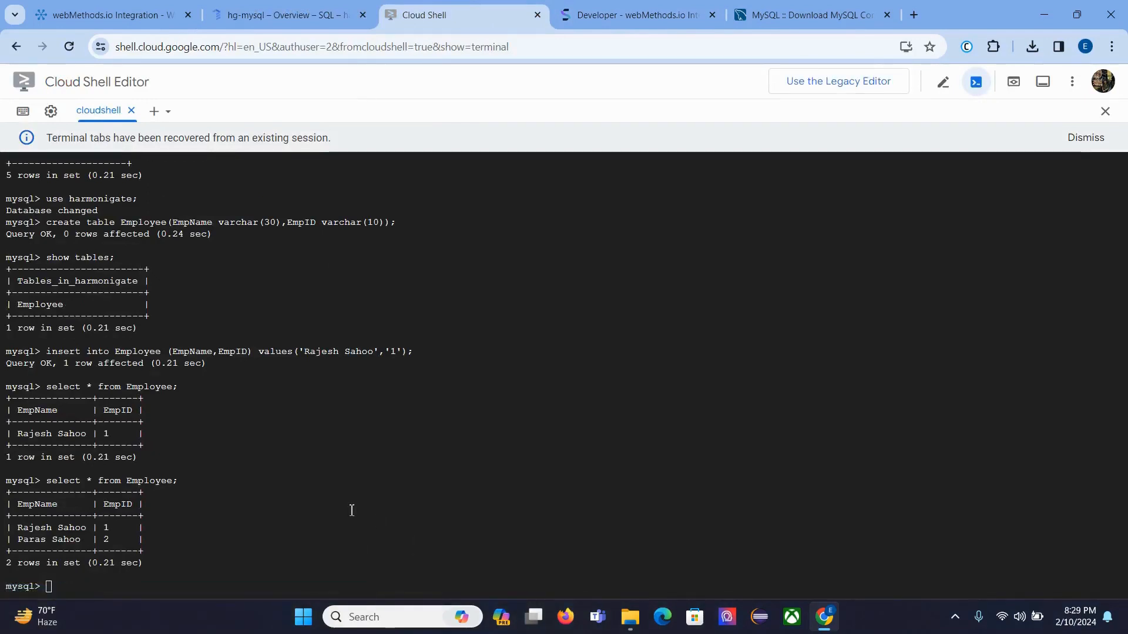
pyautogui.hotkey('ctrl', 'c')
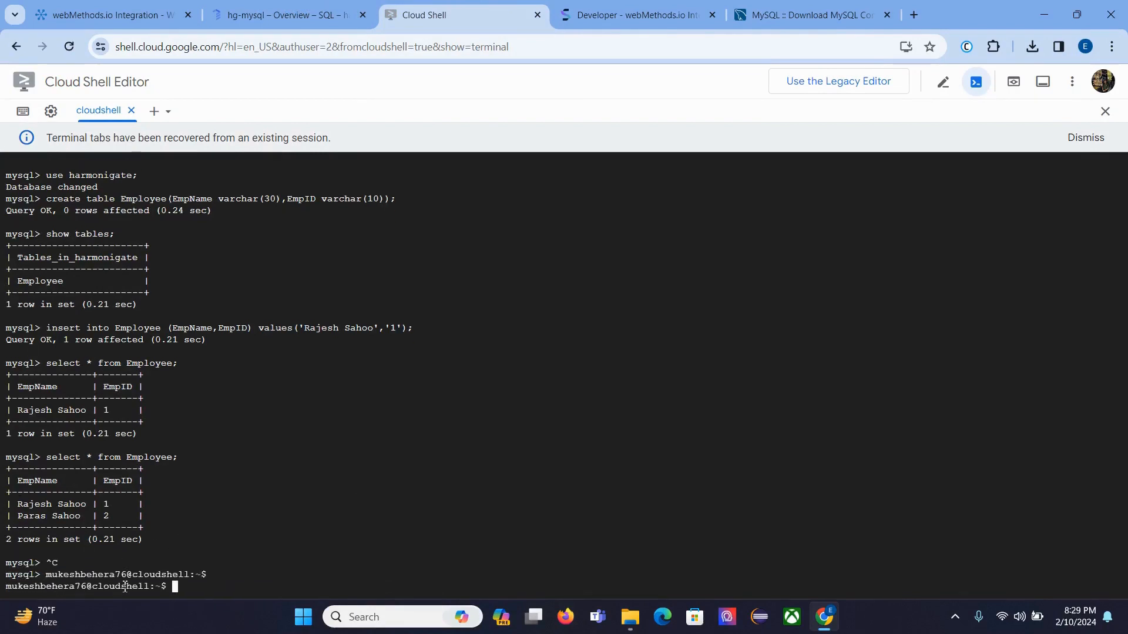
pyautogui.write('clear')
pyautogui.press('Return')
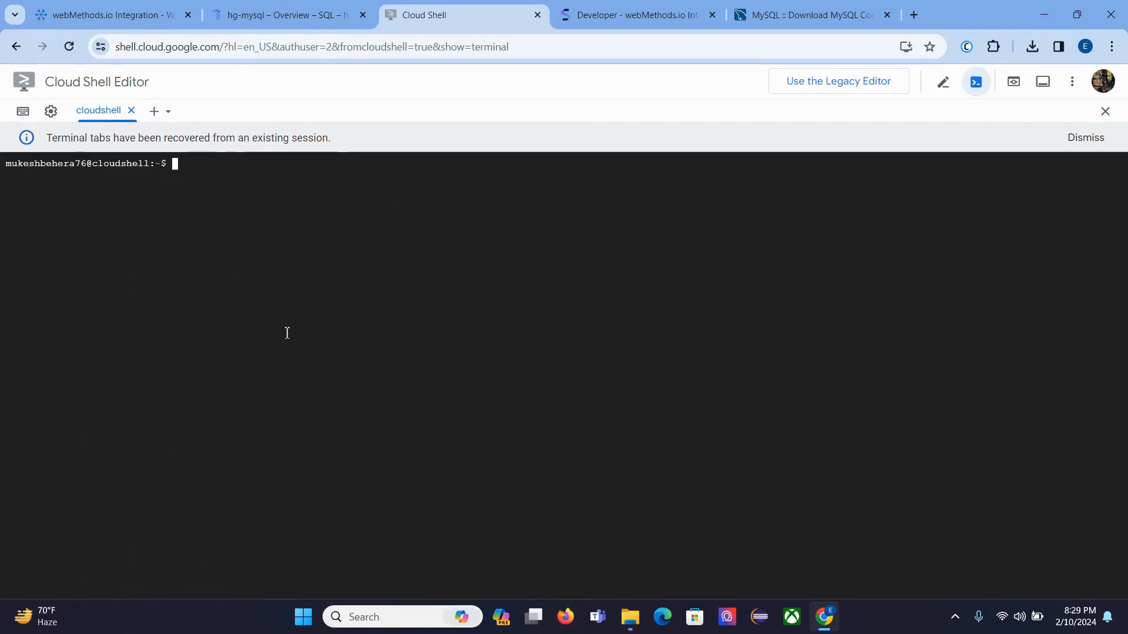
pyautogui.write('gcloud sql con')
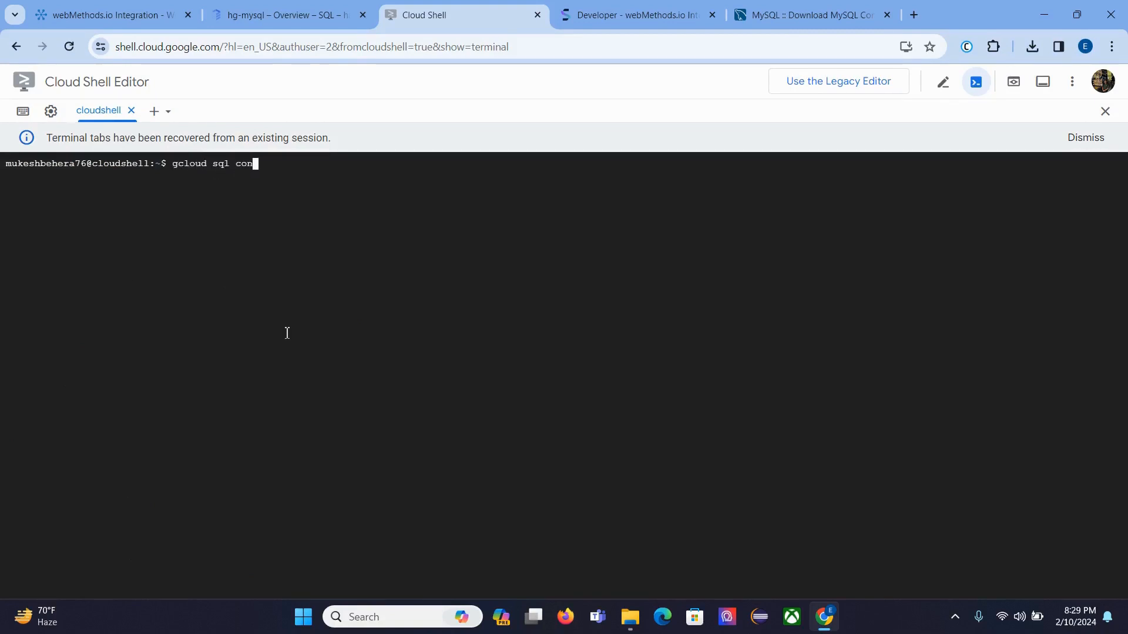
pyautogui.write('nect')
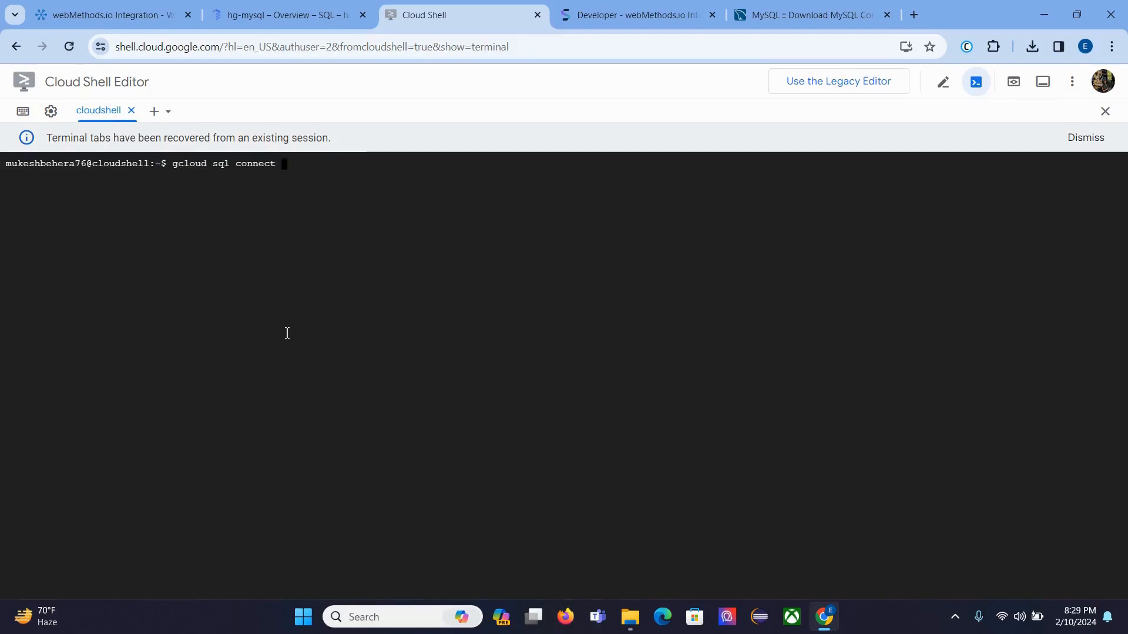
# Step: Run gcloud sql connect hg-mysql --user=root
pyautogui.click(269, 12)
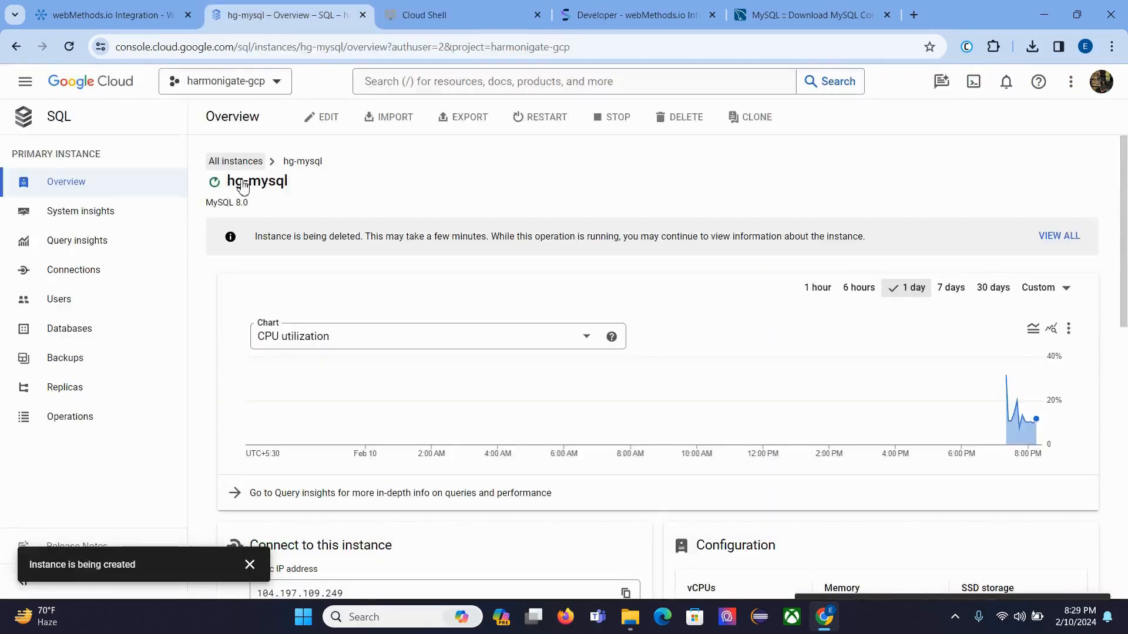
pyautogui.click(432, 10)
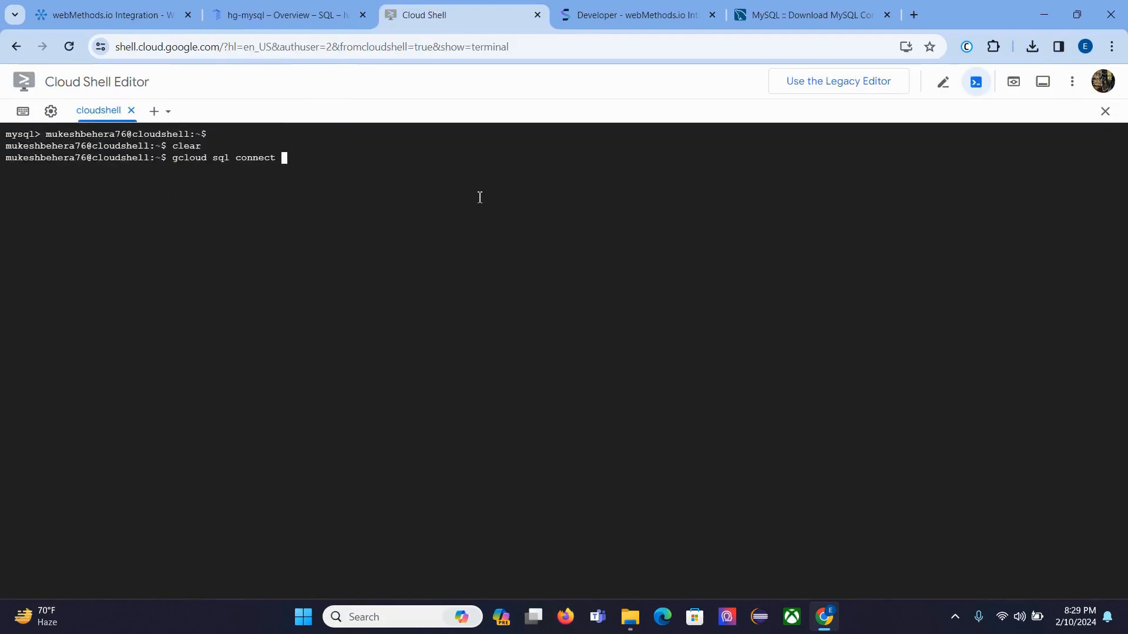
pyautogui.write('hg-mysql --user=root')
pyautogui.press('Return')
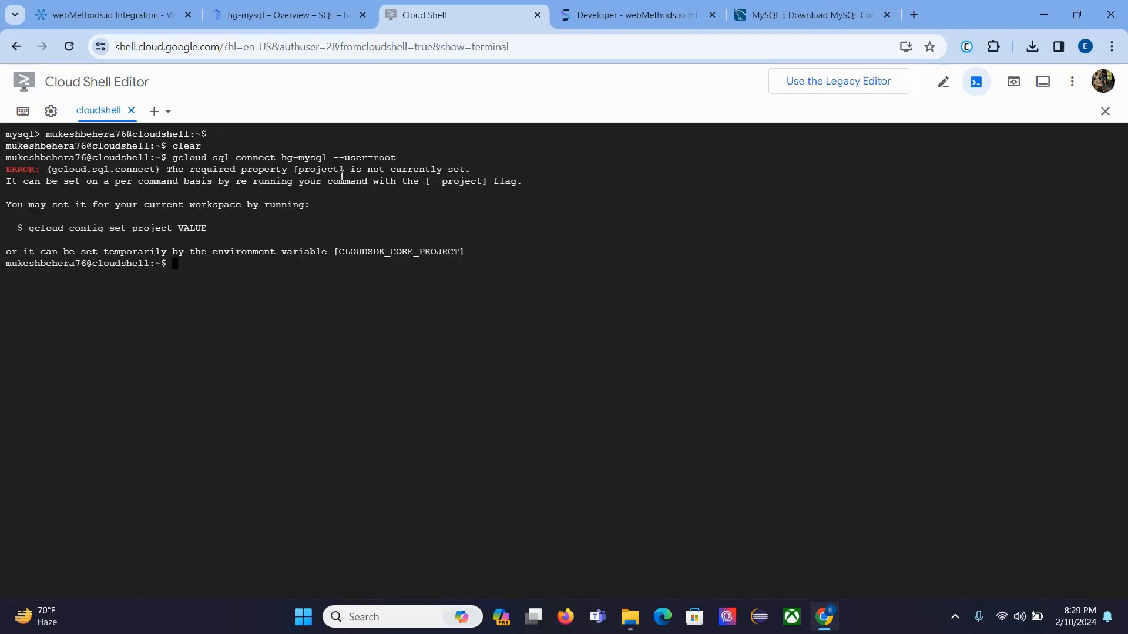
# Step: Rerun the connect command with --project harmonigate-gcp after the missing-project error
pyautogui.press('Up')
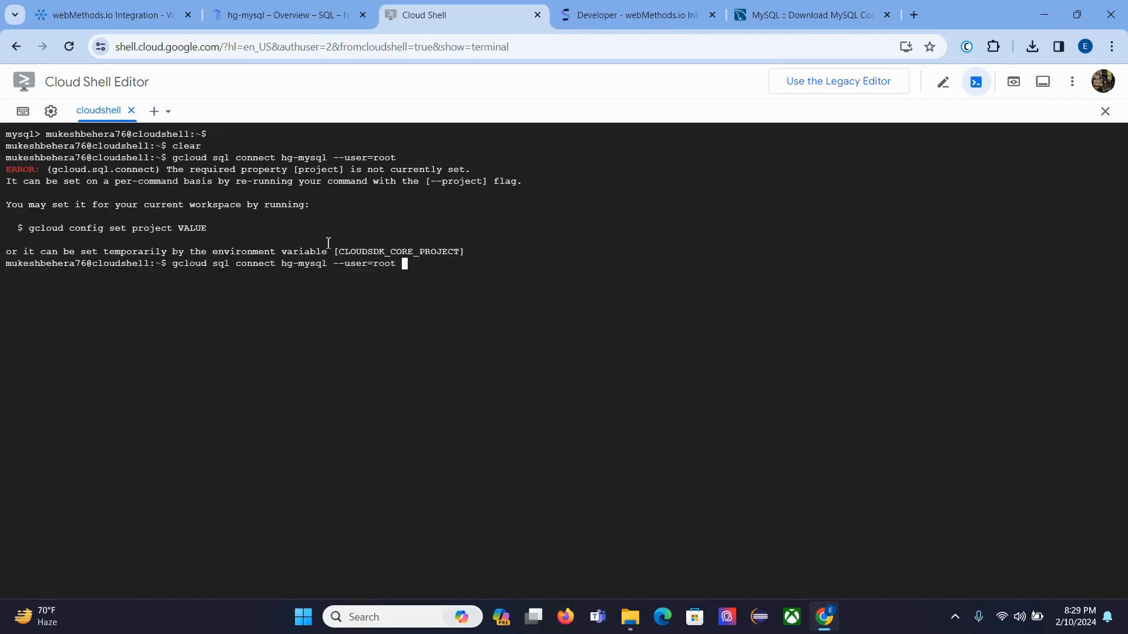
pyautogui.write('--project')
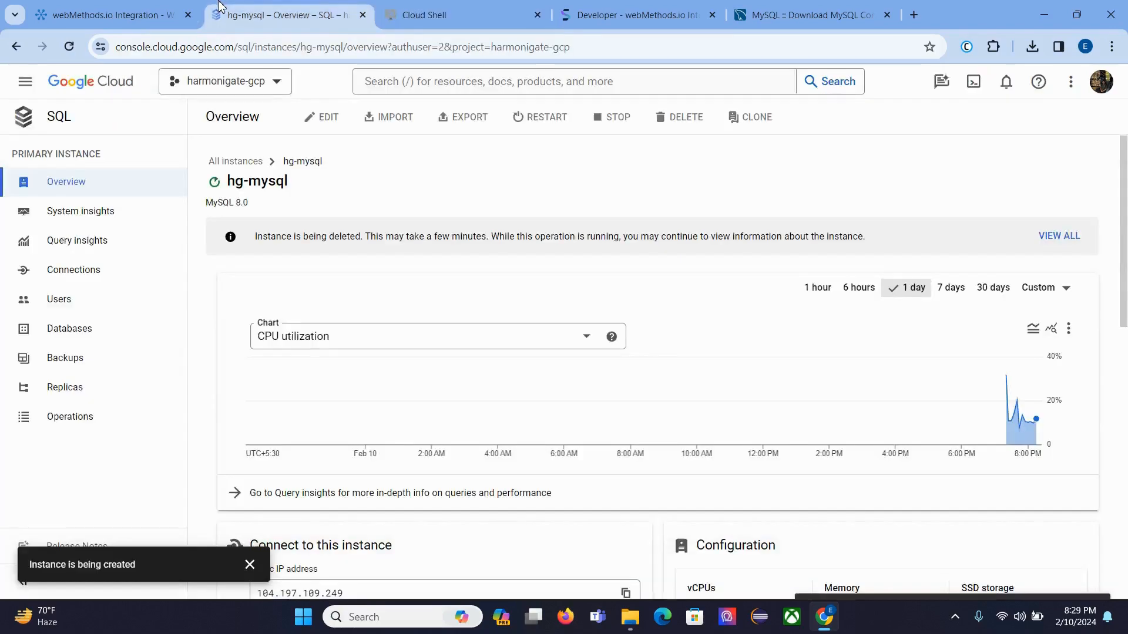
pyautogui.click(221, 11)
pyautogui.click(424, 15)
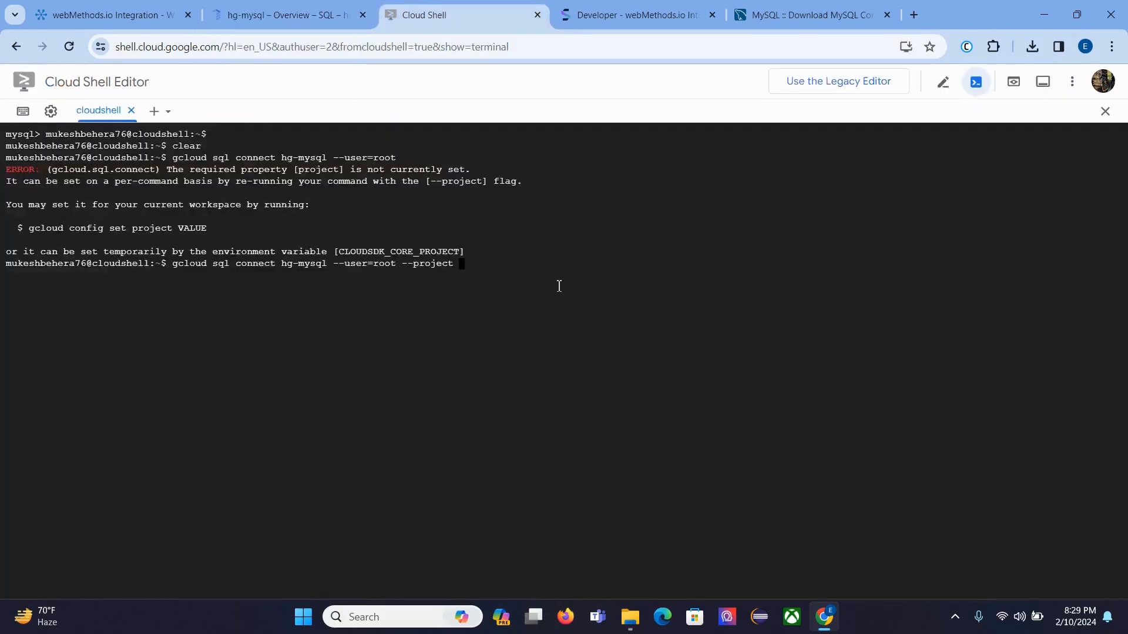
pyautogui.write('harmonigate-gcp')
pyautogui.press('Return')
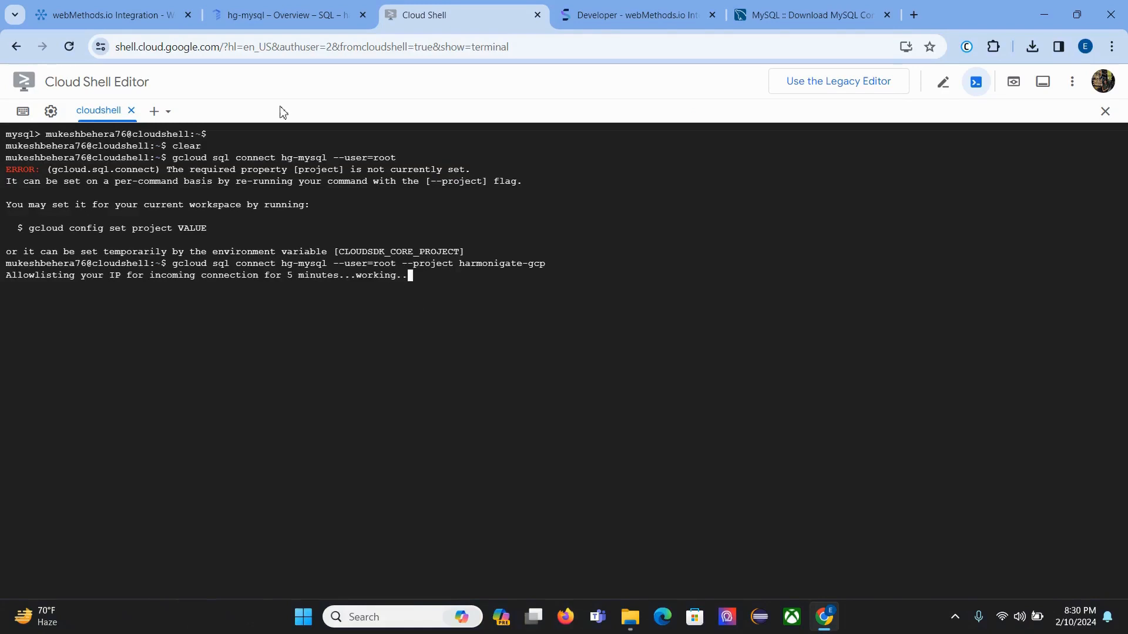
# Step: Start a new flow service from the Database project's Flow services list, then return to Cloud Shell
pyautogui.click(158, 5)
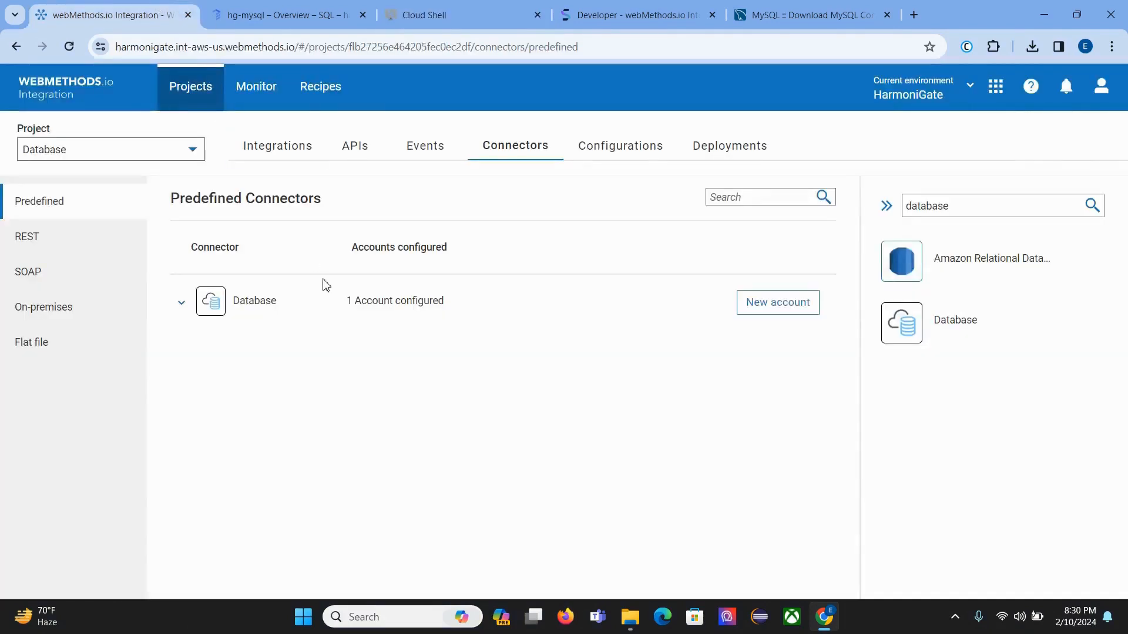
pyautogui.click(508, 7)
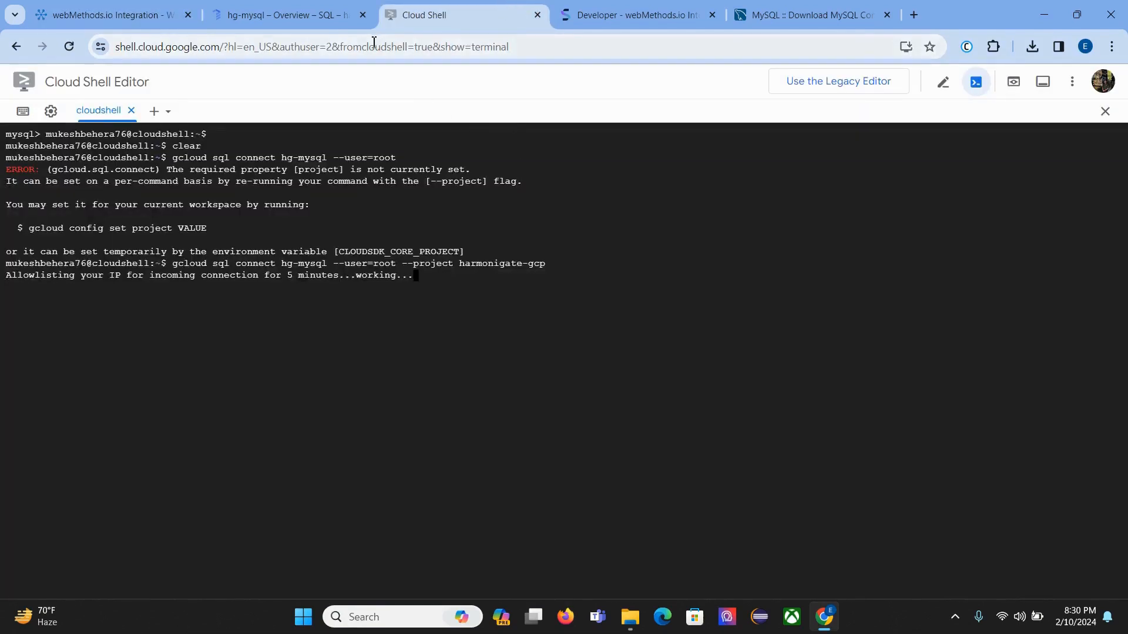
pyautogui.click(143, 13)
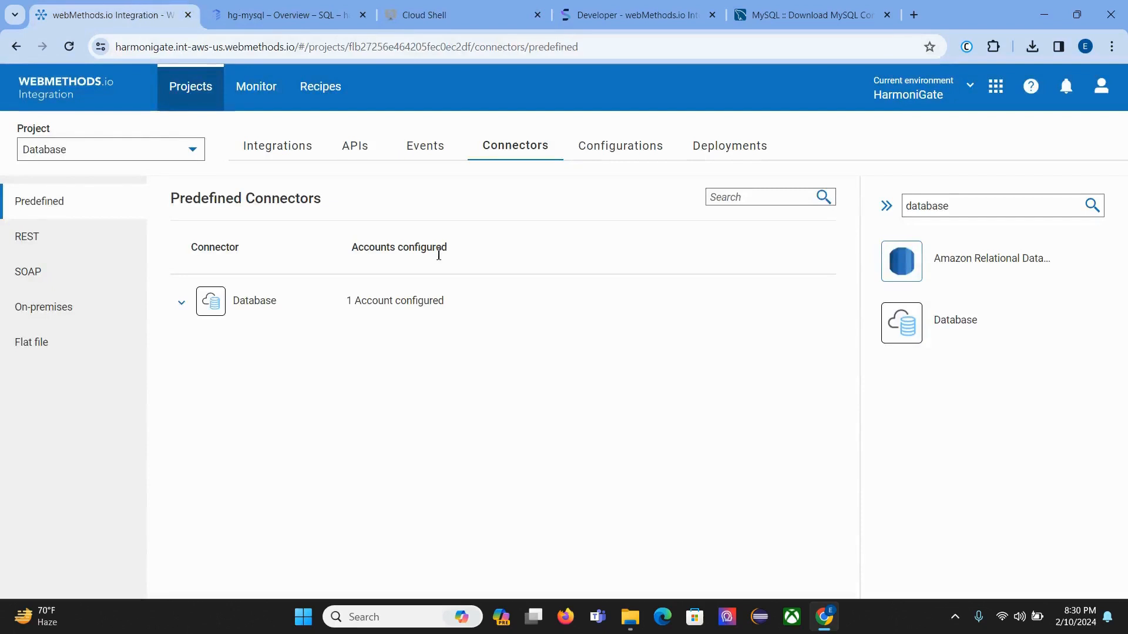
pyautogui.click(282, 156)
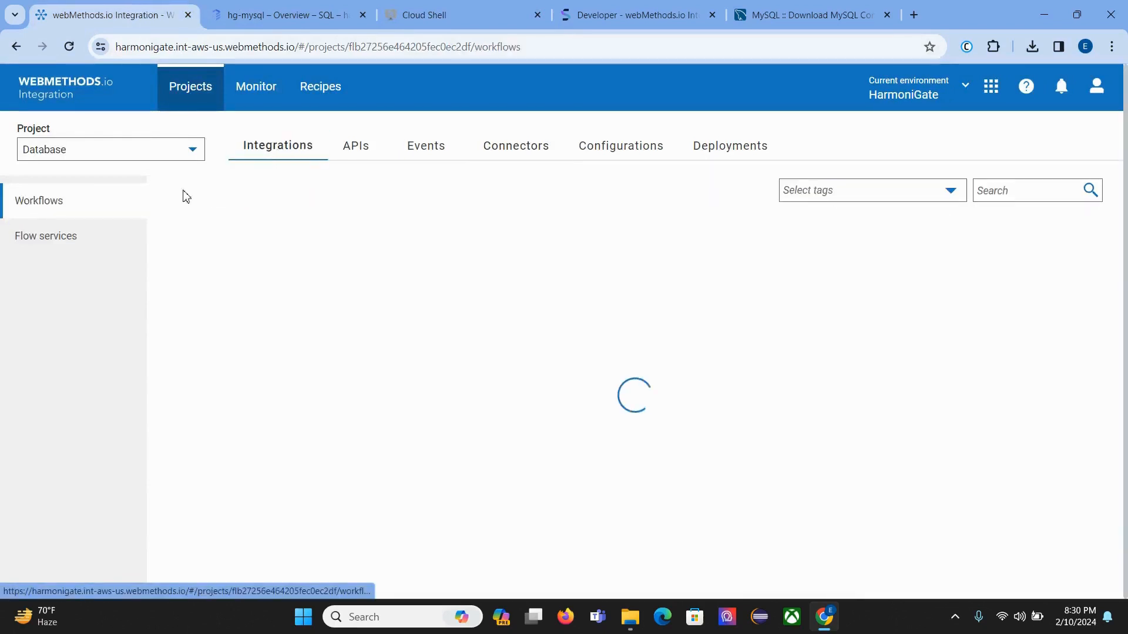
pyautogui.click(43, 240)
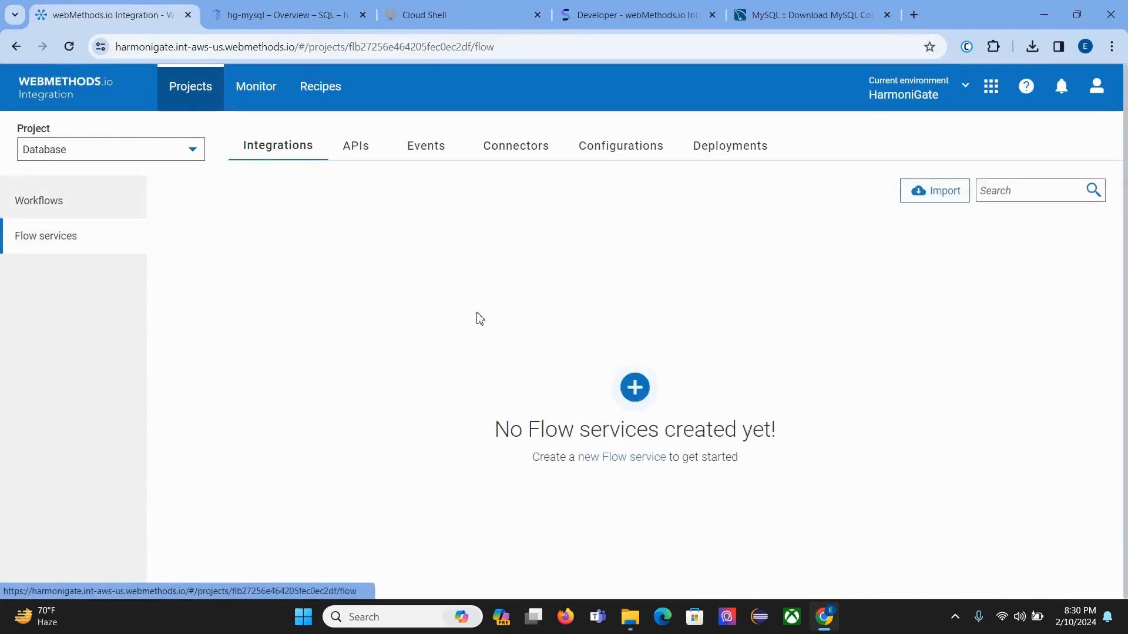
pyautogui.click(635, 389)
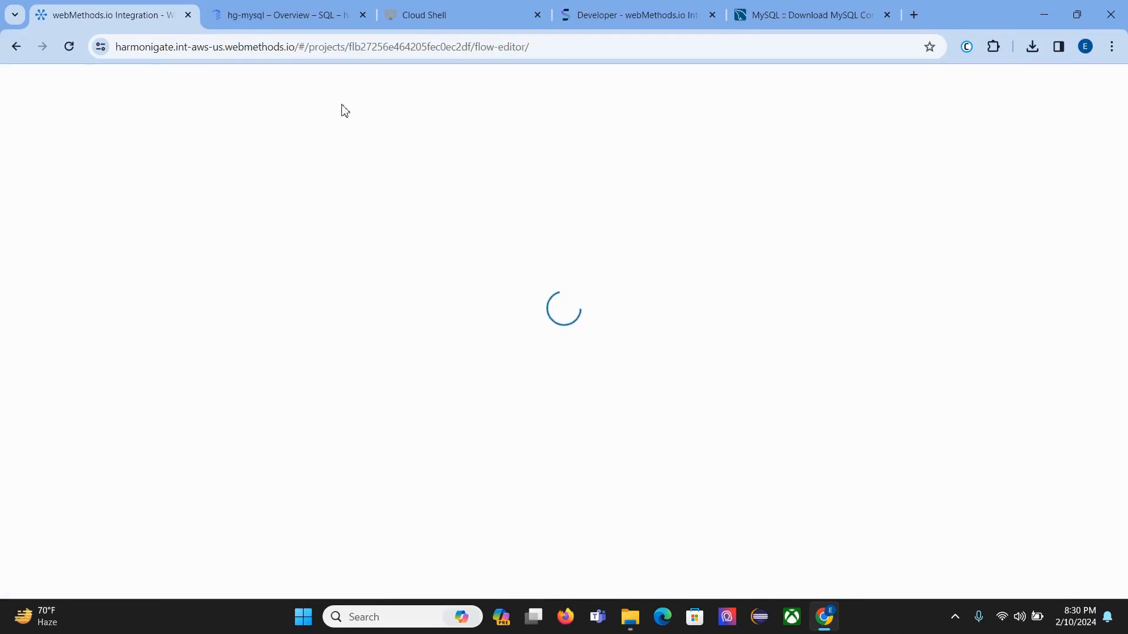
pyautogui.click(452, 10)
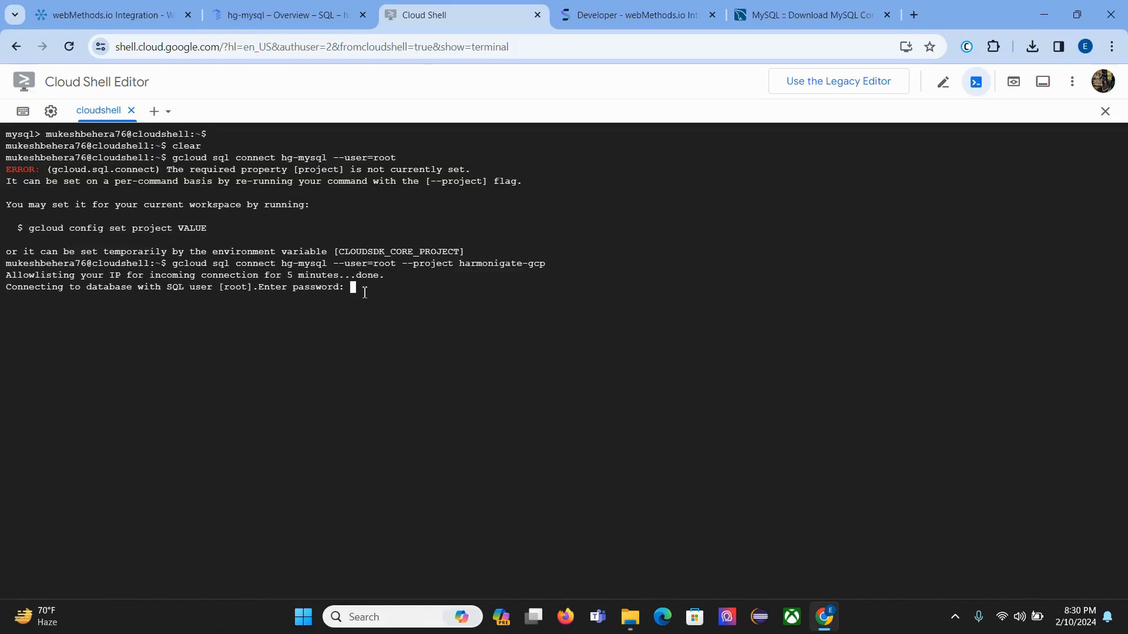
# Step: Log into MySQL with the root password and list the databases with show databases;
pyautogui.press('Return')
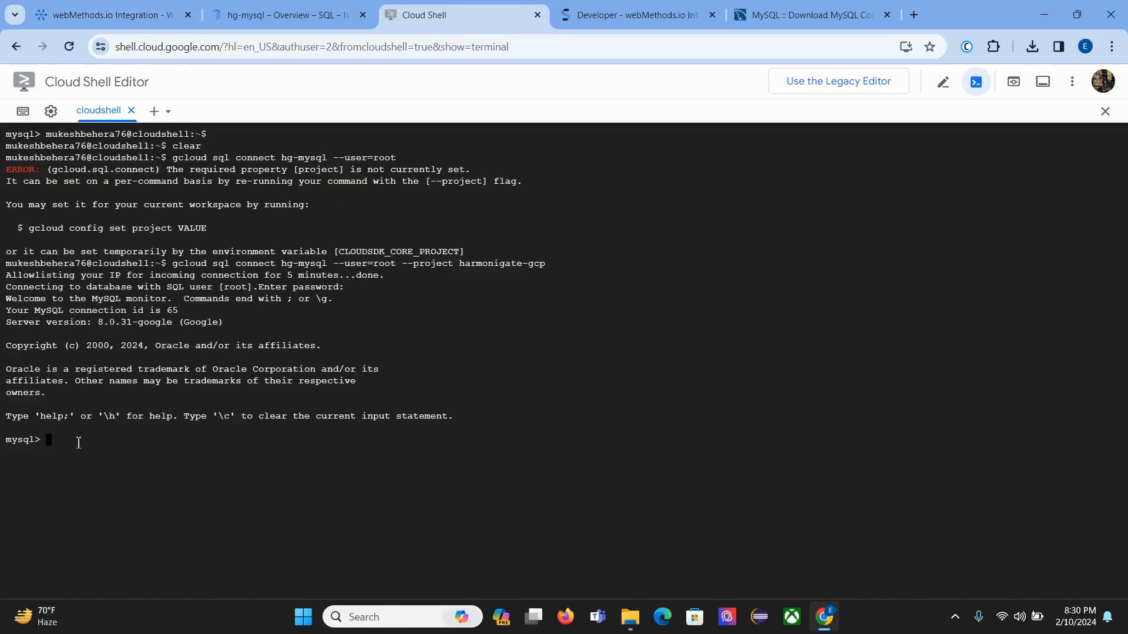
pyautogui.write('show databases;')
pyautogui.press('Return')
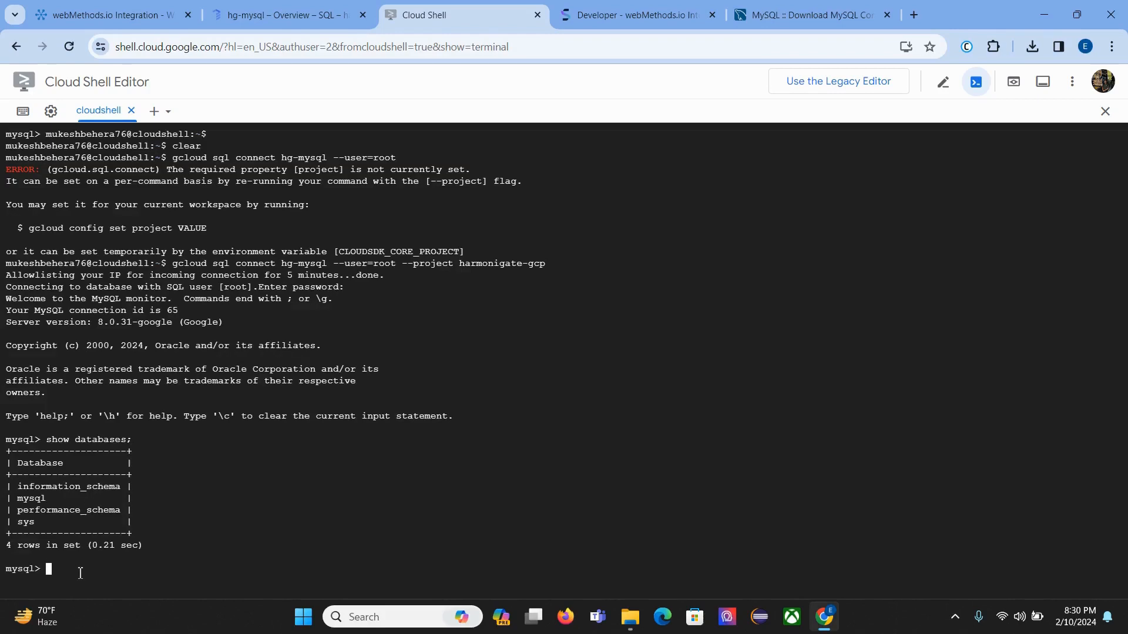
pyautogui.write('create database harmonigate;')
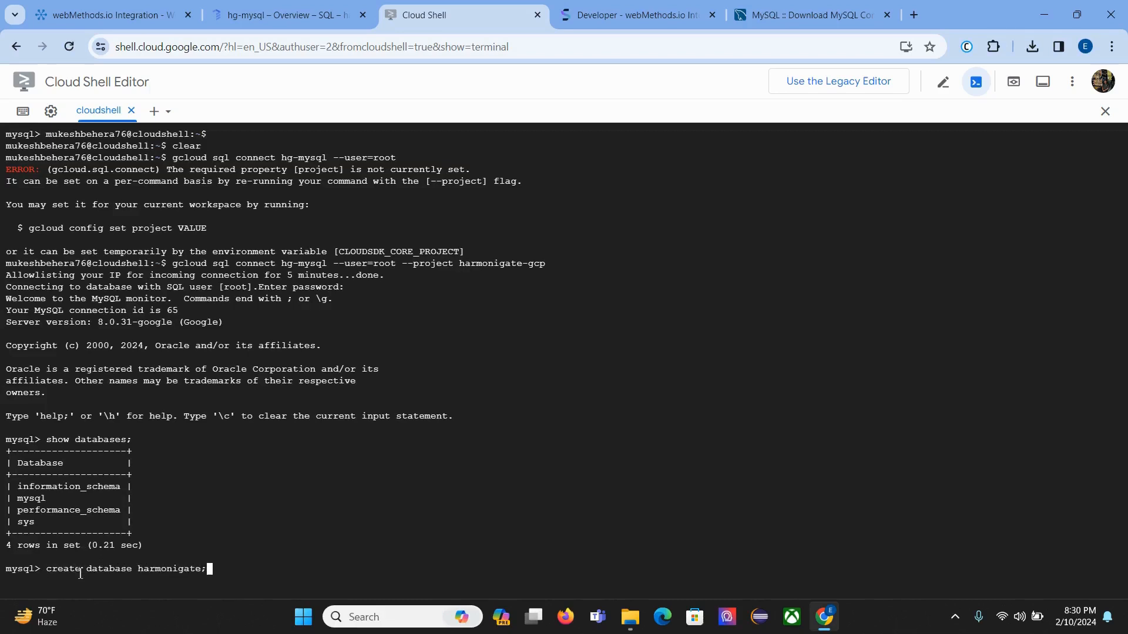
# Step: Create the harmonigate database, confirm it with show databases;, and switch to it with use harmonigate;
pyautogui.press('Return')
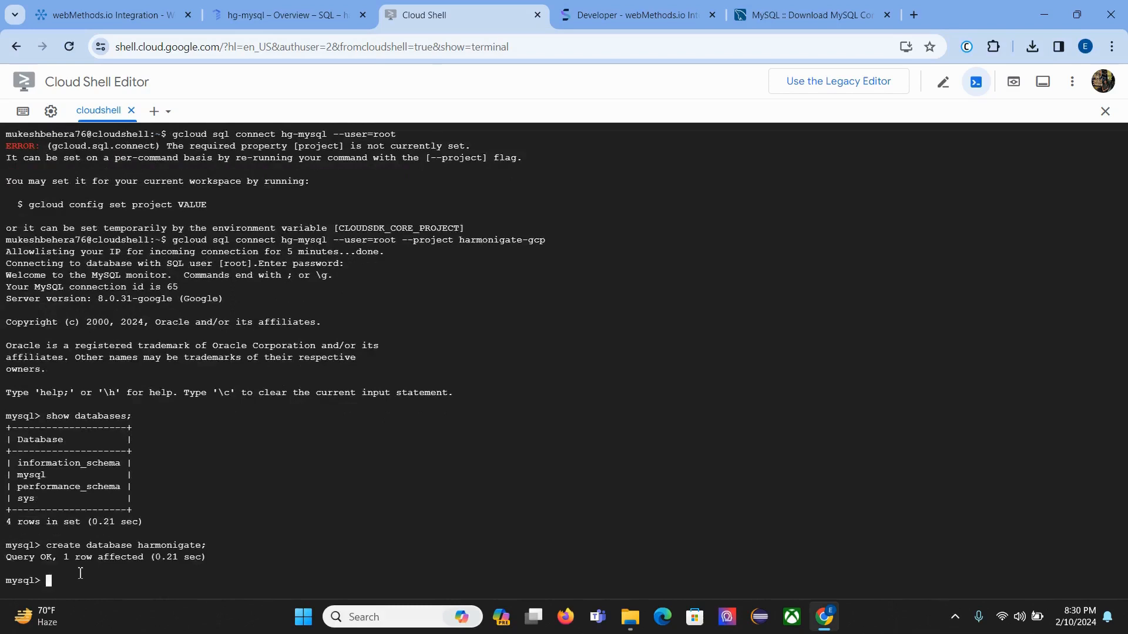
pyautogui.press('Up')
pyautogui.press('Up')
pyautogui.press('Return')
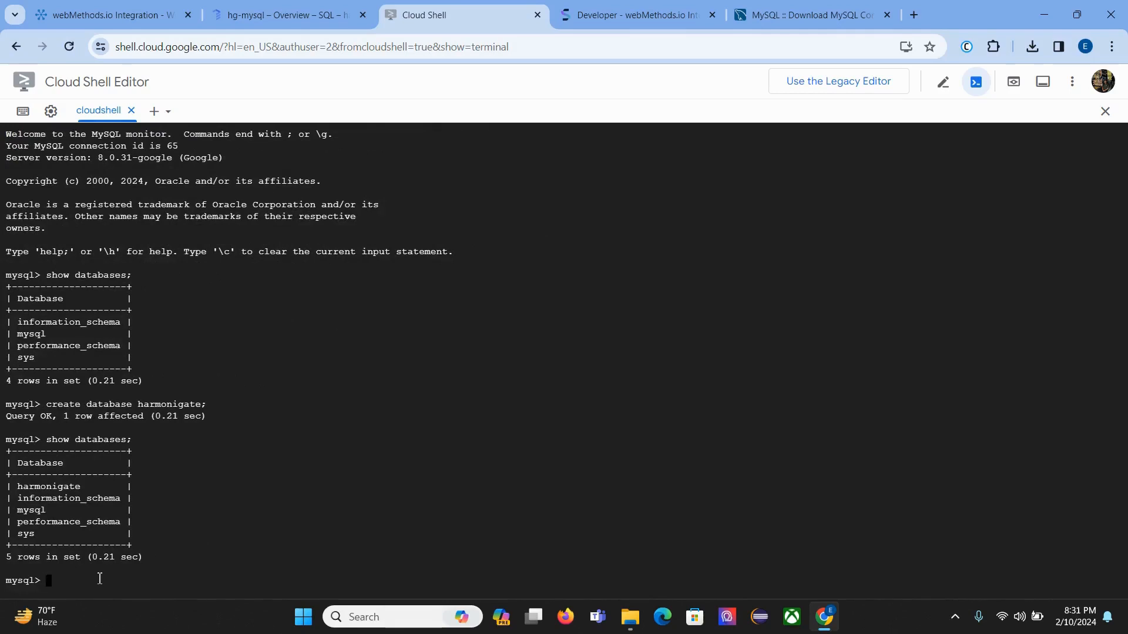
pyautogui.write('create')
pyautogui.press('BackSpace')
pyautogui.press('BackSpace')
pyautogui.press('BackSpace')
pyautogui.press('BackSpace')
pyautogui.press('BackSpace')
pyautogui.press('BackSpace')
pyautogui.press('BackSpace')
pyautogui.write('use harmonigate;')
pyautogui.press('Return')
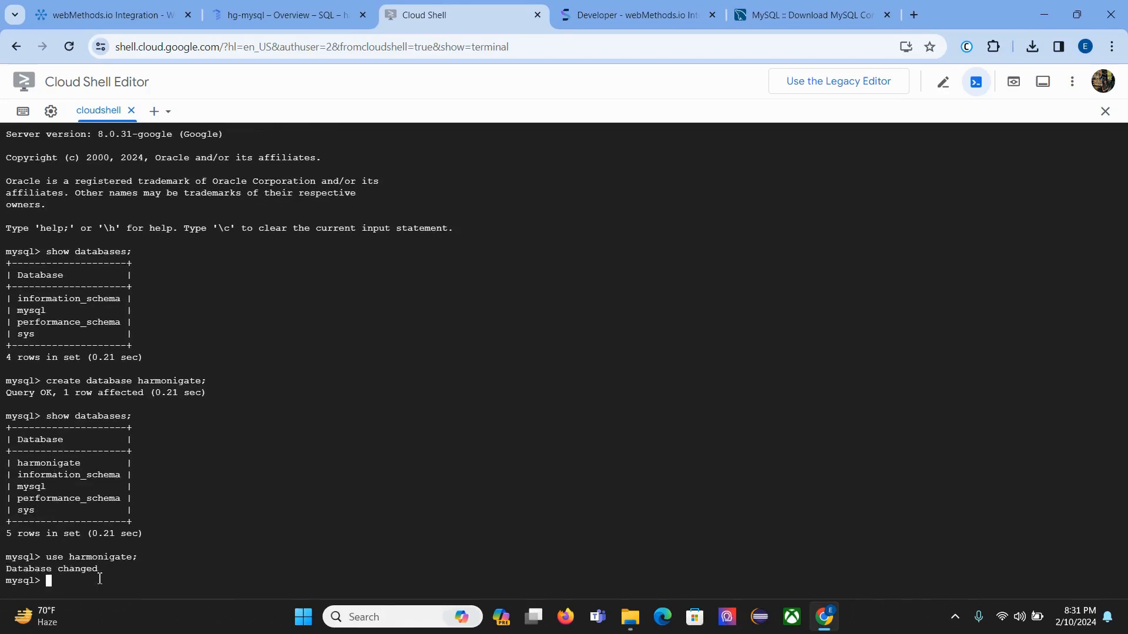
pyautogui.write('create table Employee ()')
# Step: Create the Employee table with columns Emp_name varchar(20) and Emp_id varchar(10)
pyautogui.press('Left')
pyautogui.write('Emp_name')
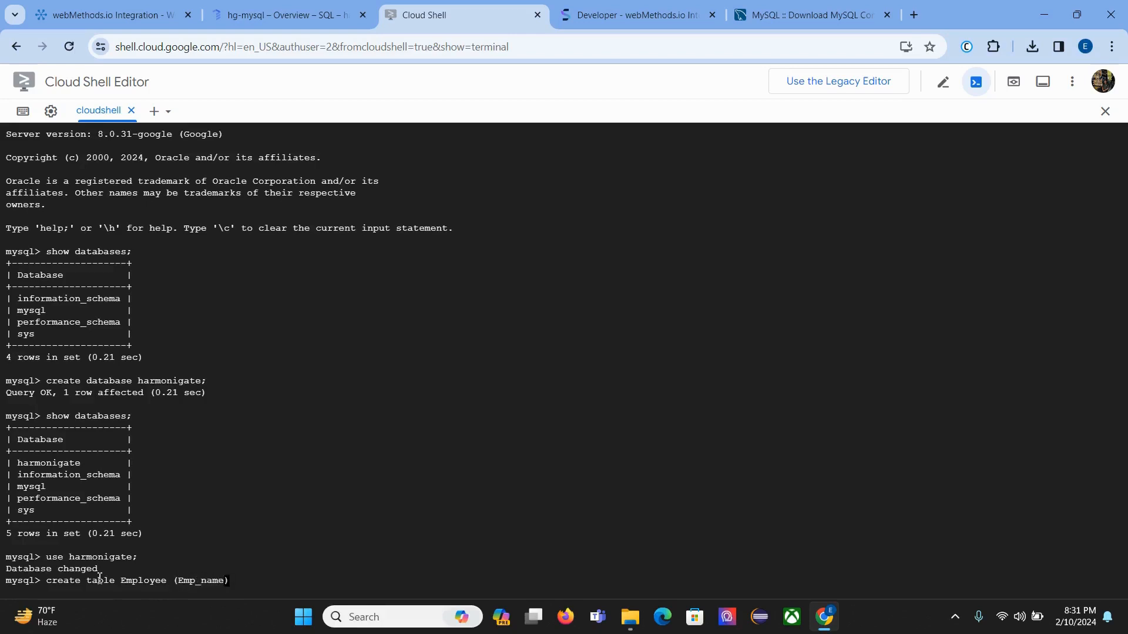
pyautogui.write(' varchr')
pyautogui.press('BackSpace')
pyautogui.write('ar()')
pyautogui.press('Left')
pyautogui.press('Left')
pyautogui.press('Right')
pyautogui.write('20')
pyautogui.press('Right')
pyautogui.write(',EM')
pyautogui.press('BackSpace')
pyautogui.write('mp_ID')
pyautogui.press('BackSpace')
pyautogui.press('BackSpace')
pyautogui.write('id varchar()')
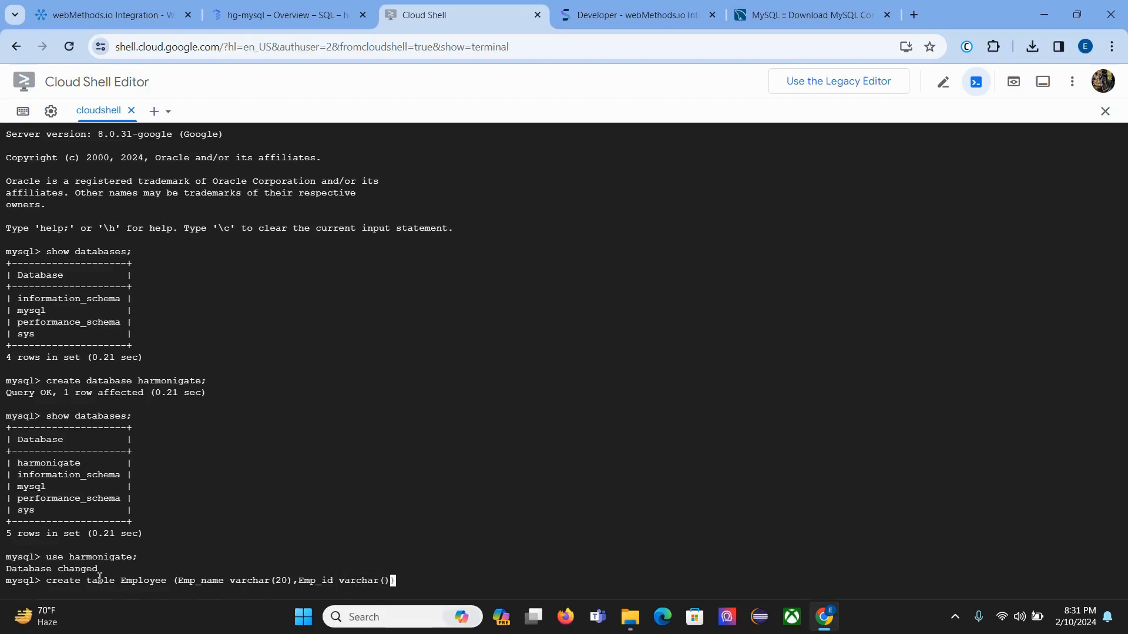
pyautogui.press('Left')
pyautogui.write('10')
pyautogui.press('Right')
pyautogui.press('Right')
pyautogui.write(';')
pyautogui.press('Return')
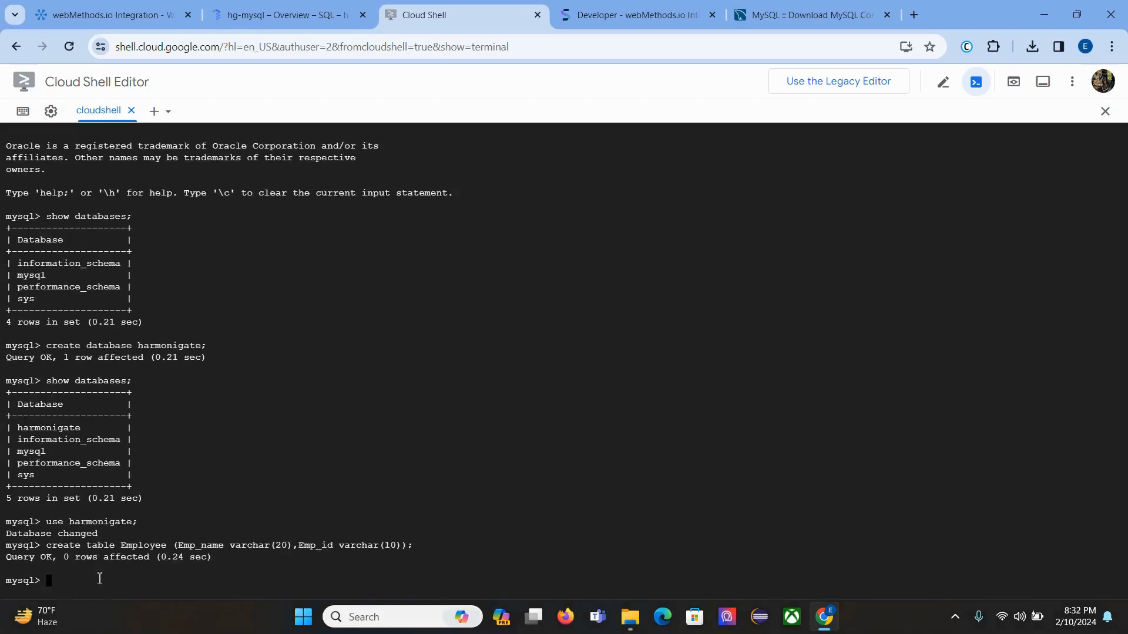
# Step: Run show tables; and select * from Employee; to confirm the empty Employee table
pyautogui.write('shoq')
pyautogui.press('BackSpace')
pyautogui.write('w tables;')
pyautogui.press('Return')
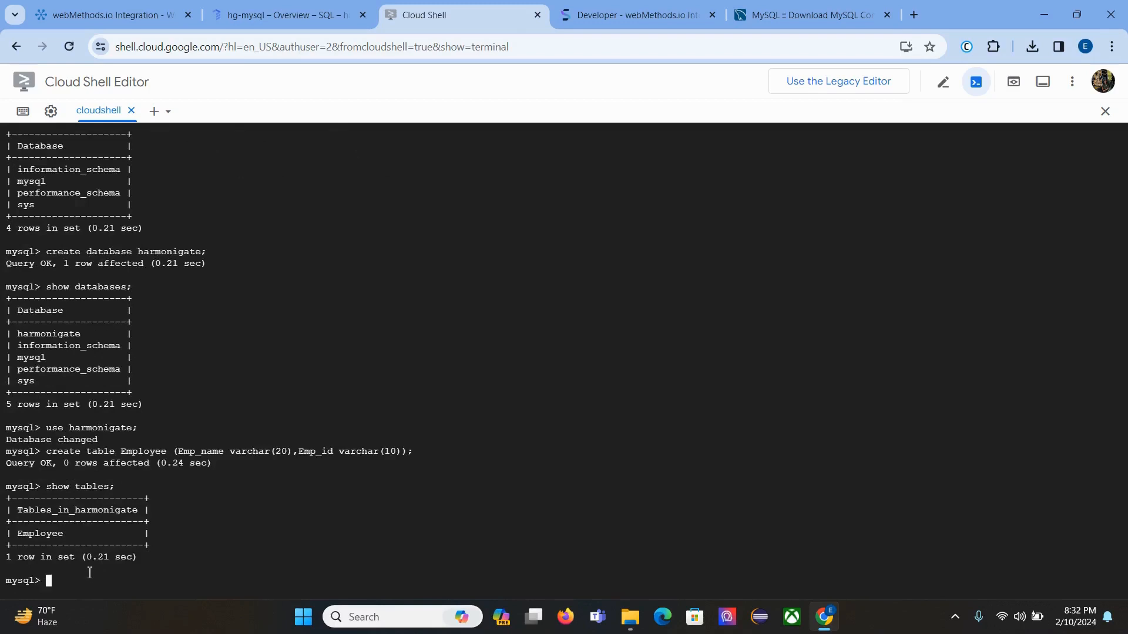
pyautogui.write('select * from Employee;')
pyautogui.press('Return')
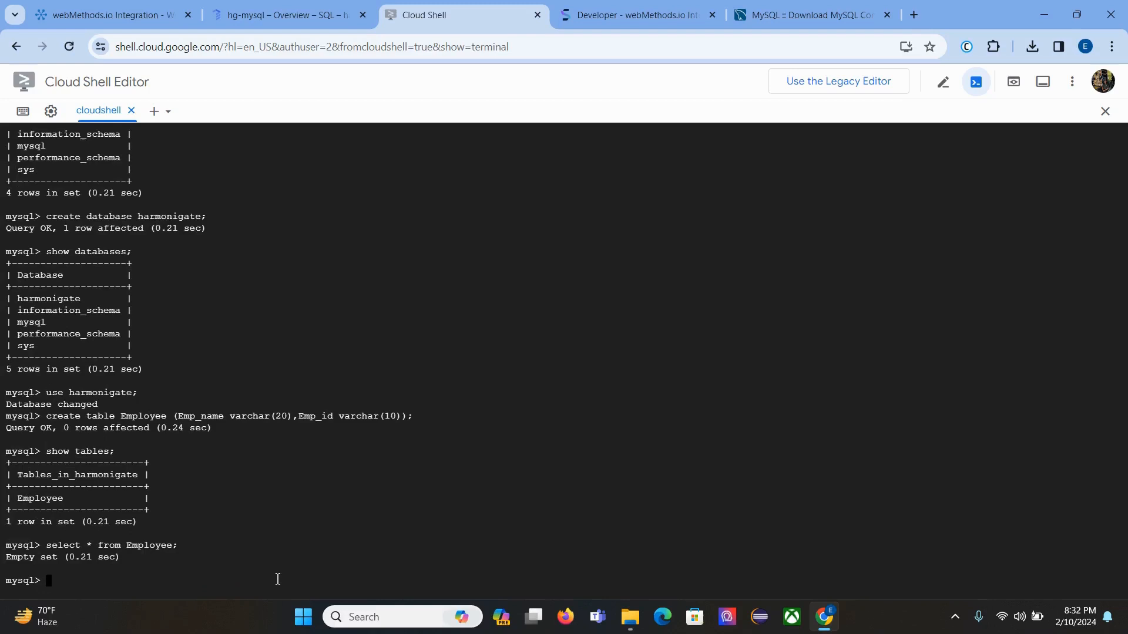
pyautogui.write('Insert into Employee()')
# Step: Insert a row with a sample employee name and Emp_id '1', then rerun select * from Employee;
pyautogui.press('Left')
pyautogui.press('BackSpace')
pyautogui.write('values(')
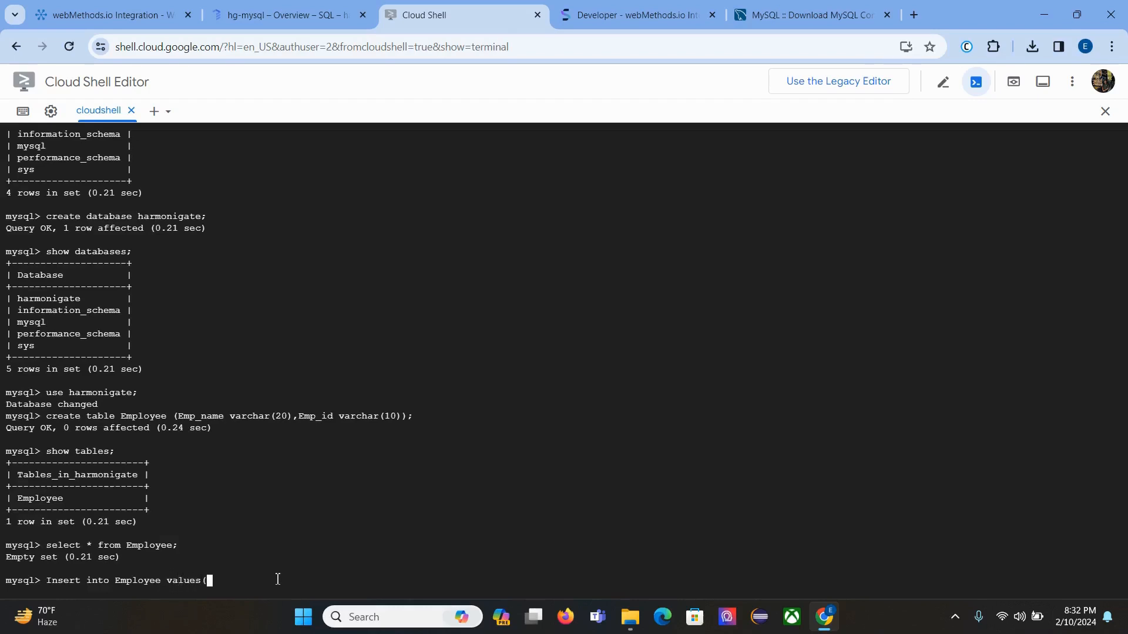
pyautogui.press('Right')
pyautogui.write(';')
pyautogui.press('Left')
pyautogui.press('Left')
pyautogui.press('Left')
pyautogui.write("''")
pyautogui.press('Left')
pyautogui.press('Right')
pyautogui.write(",''")
pyautogui.press('Left')
pyautogui.write('1')
pyautogui.press('Return')
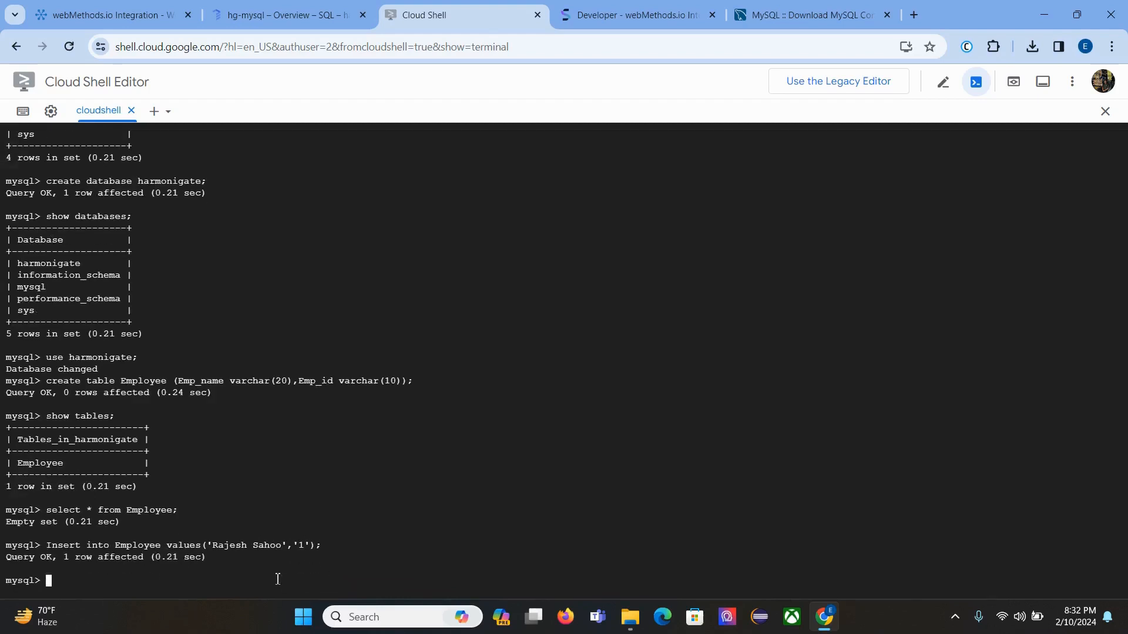
pyautogui.press('Up')
pyautogui.press('Up')
pyautogui.press('Return')
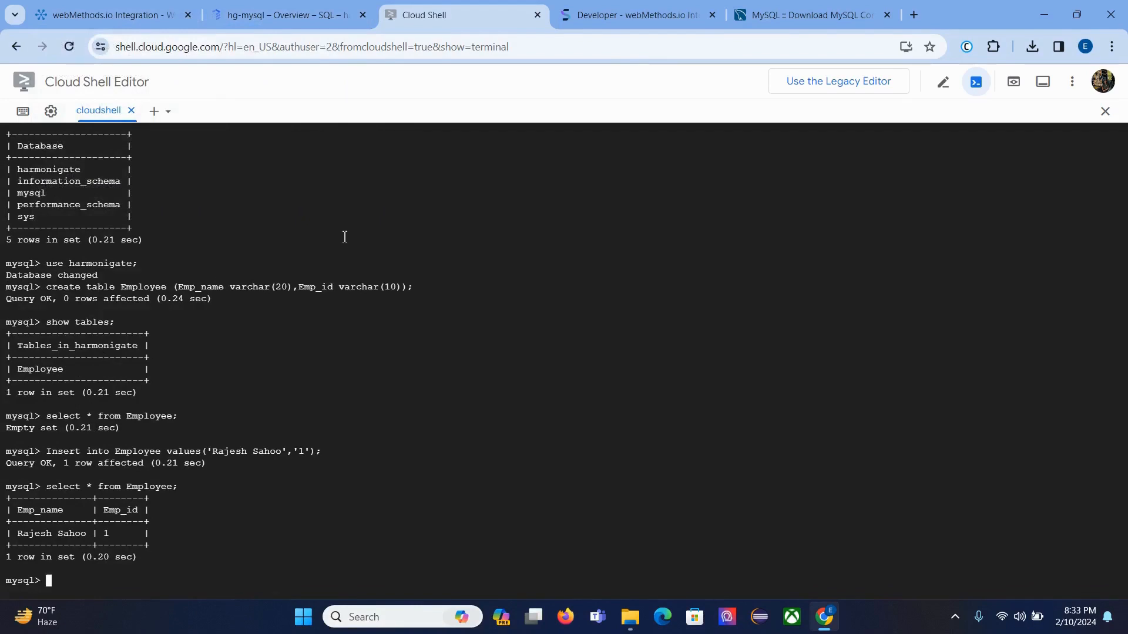
# Step: Add a Database step as the first step of the flow service
pyautogui.click(94, 14)
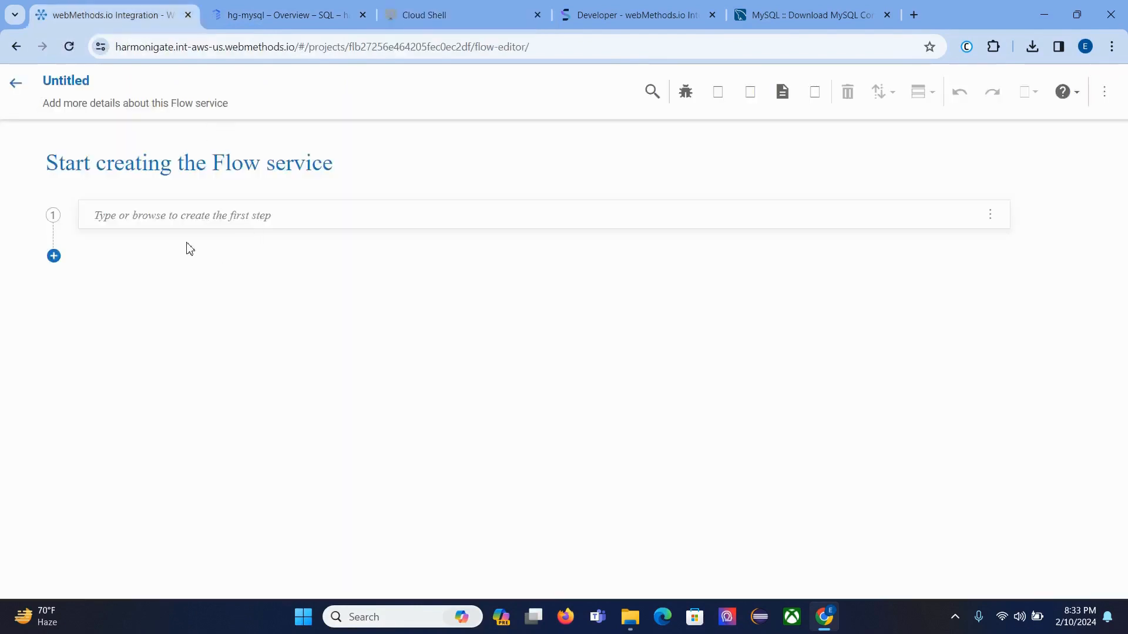
pyautogui.click(174, 218)
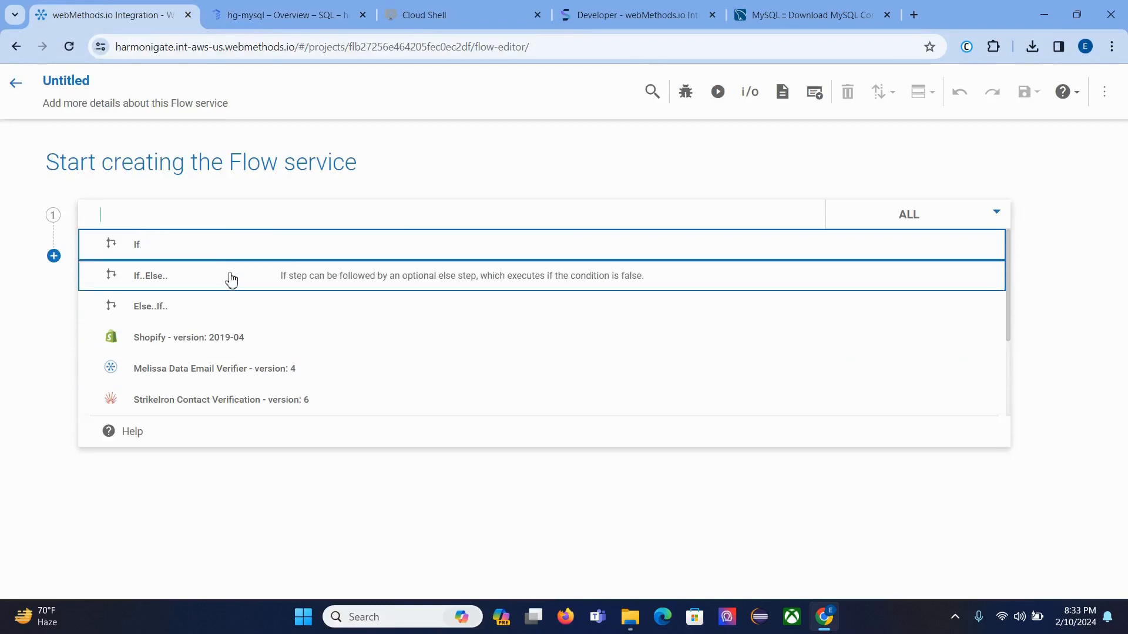
pyautogui.click(435, 169)
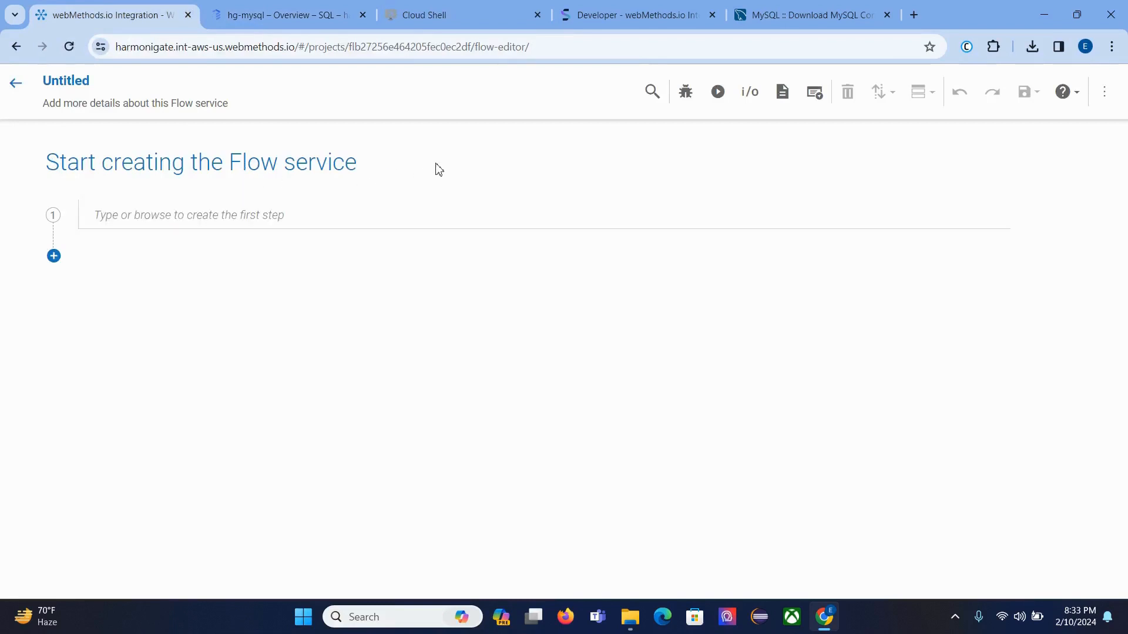
pyautogui.click(251, 216)
pyautogui.write('da')
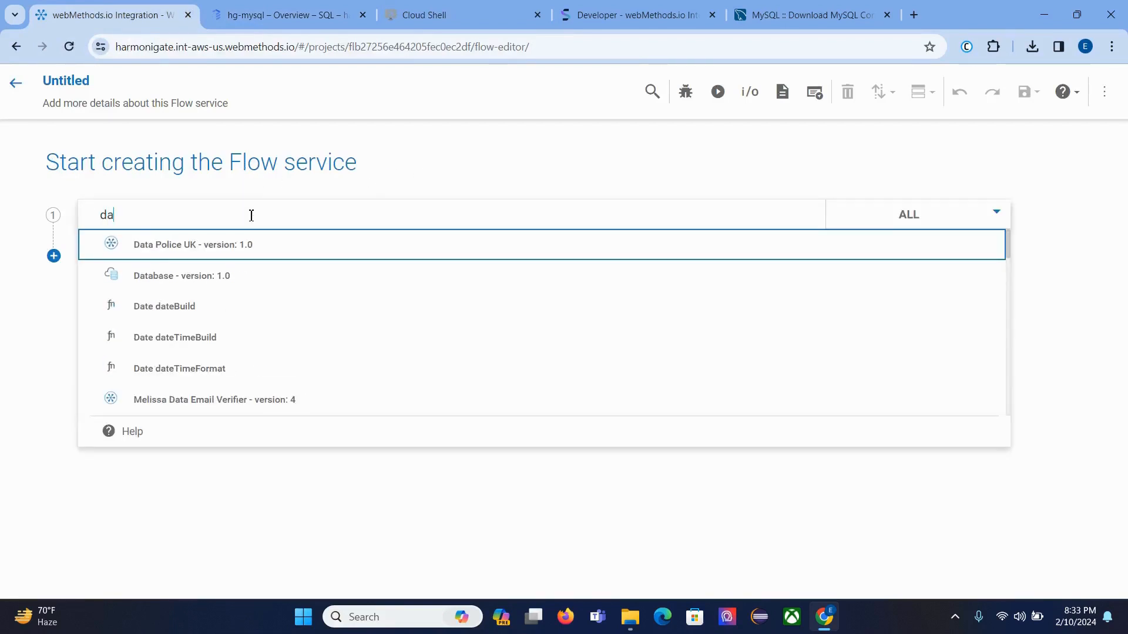
pyautogui.click(223, 277)
# Step: Create a custom action named MySQLINGCP using the MySQL_GCP account
pyautogui.click(355, 173)
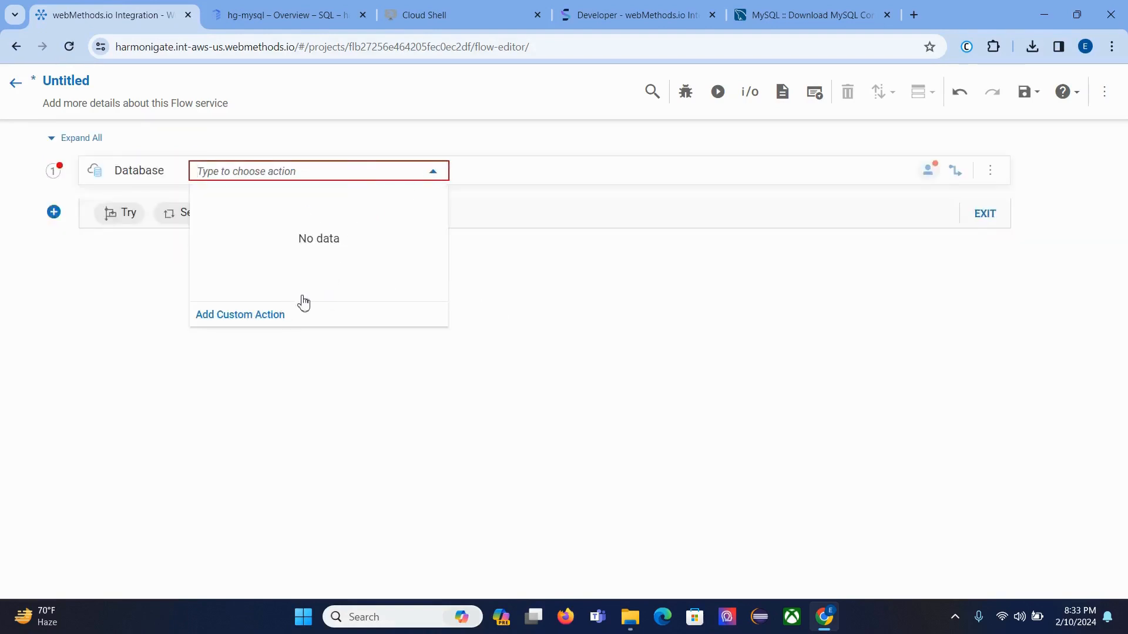
pyautogui.click(262, 316)
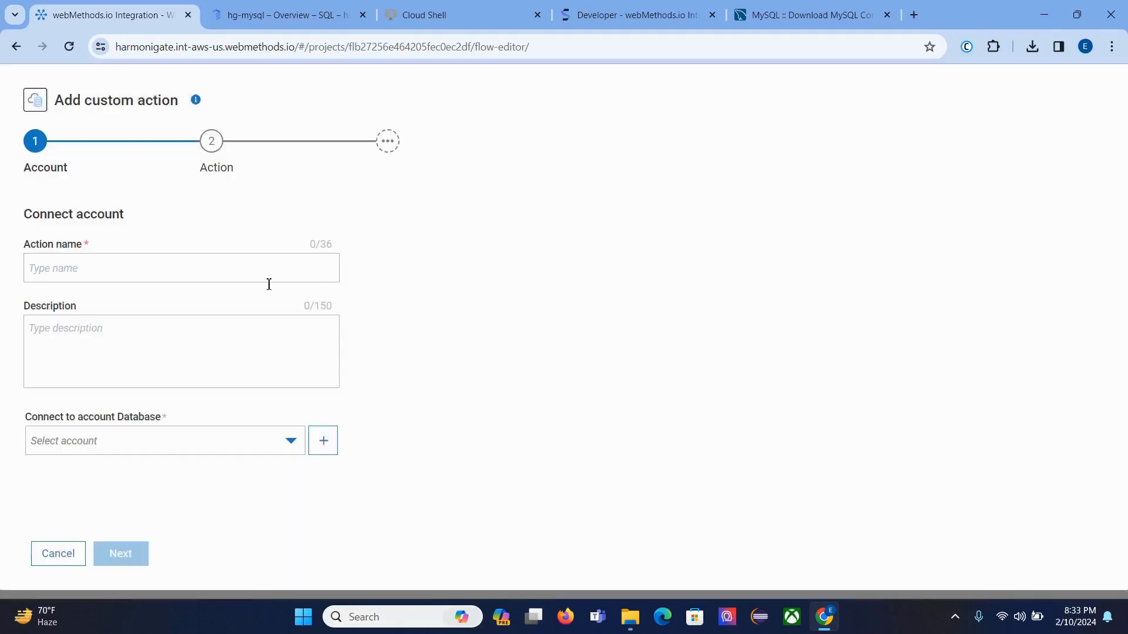
pyautogui.click(232, 272)
pyautogui.write('G')
pyautogui.press('BackSpace')
pyautogui.write('MySQL')
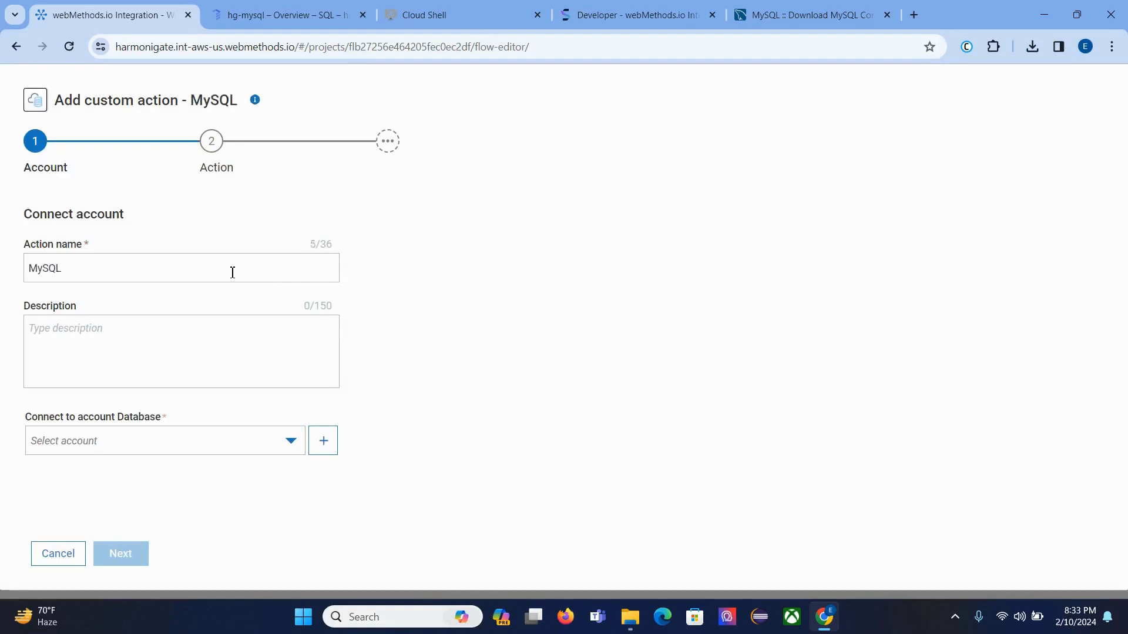
pyautogui.write('INGCP')
pyautogui.click(143, 439)
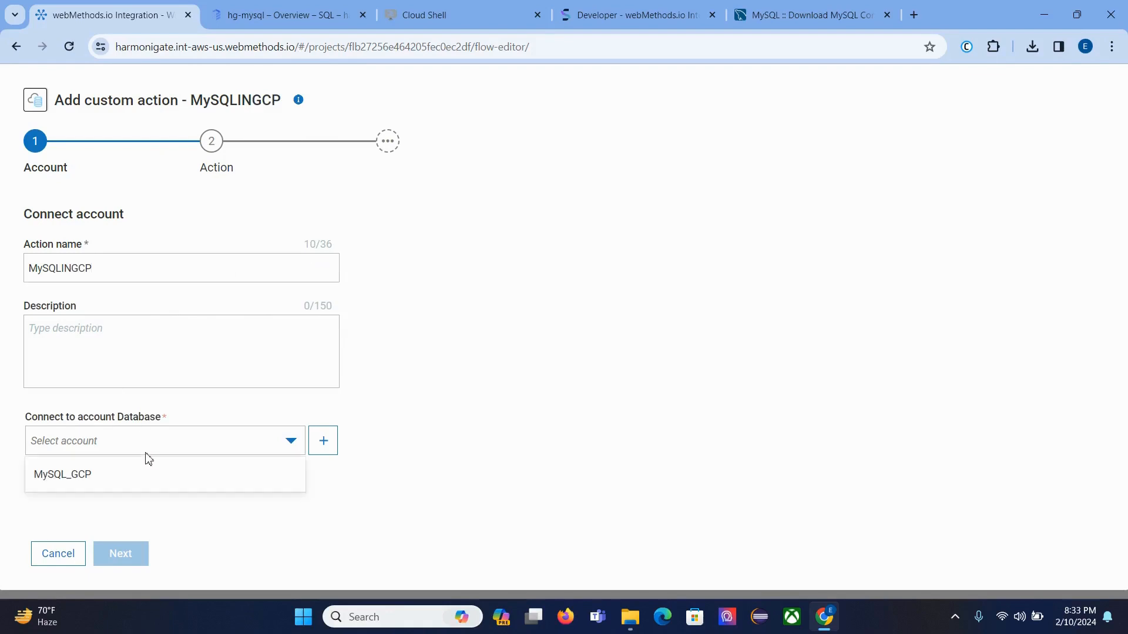
pyautogui.click(160, 475)
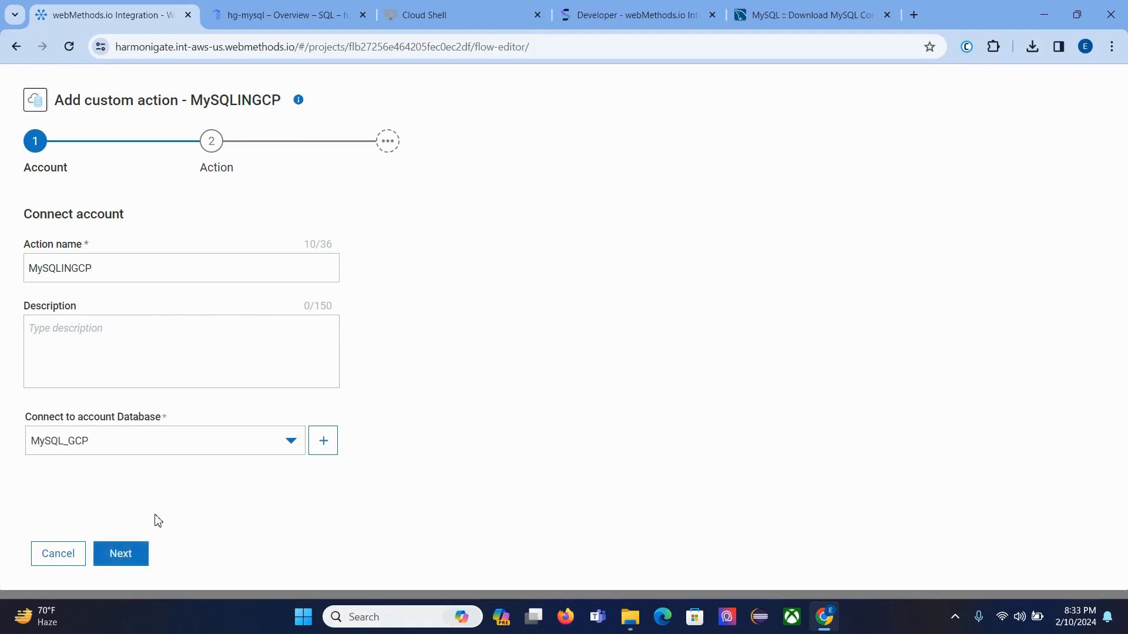
pyautogui.click(130, 555)
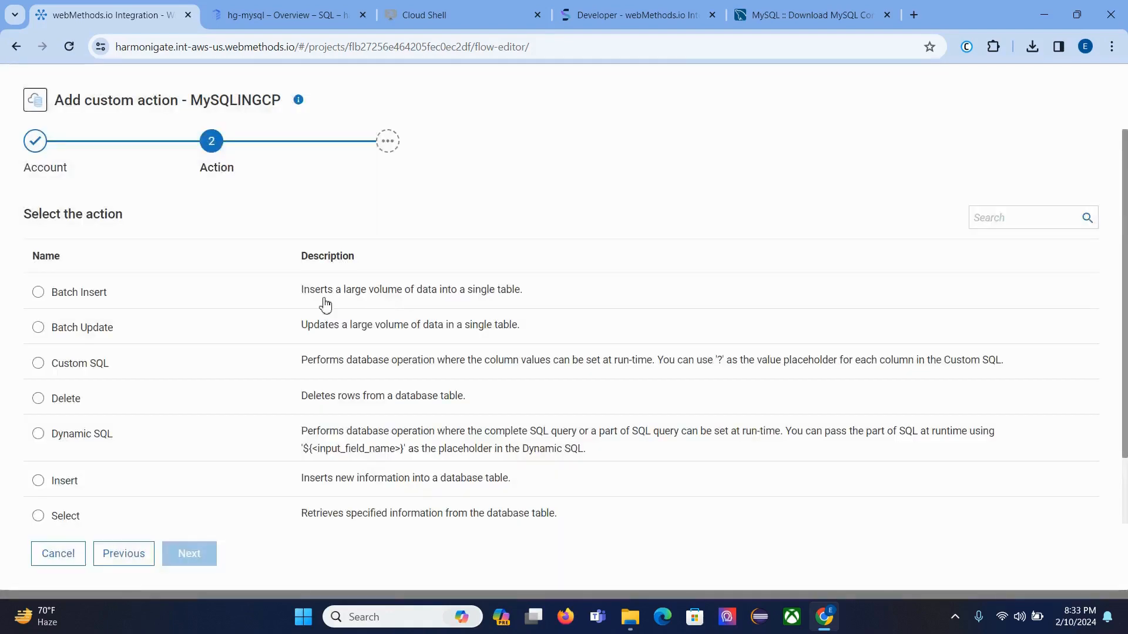
# Step: Choose Insert as the MySQLINGCP action type
pyautogui.scroll(-2, 173, 325)
pyautogui.scroll(2, 173, 325)
pyautogui.scroll(-2, 172, 325)
pyautogui.scroll(2, 172, 325)
pyautogui.scroll(-2, 104, 405)
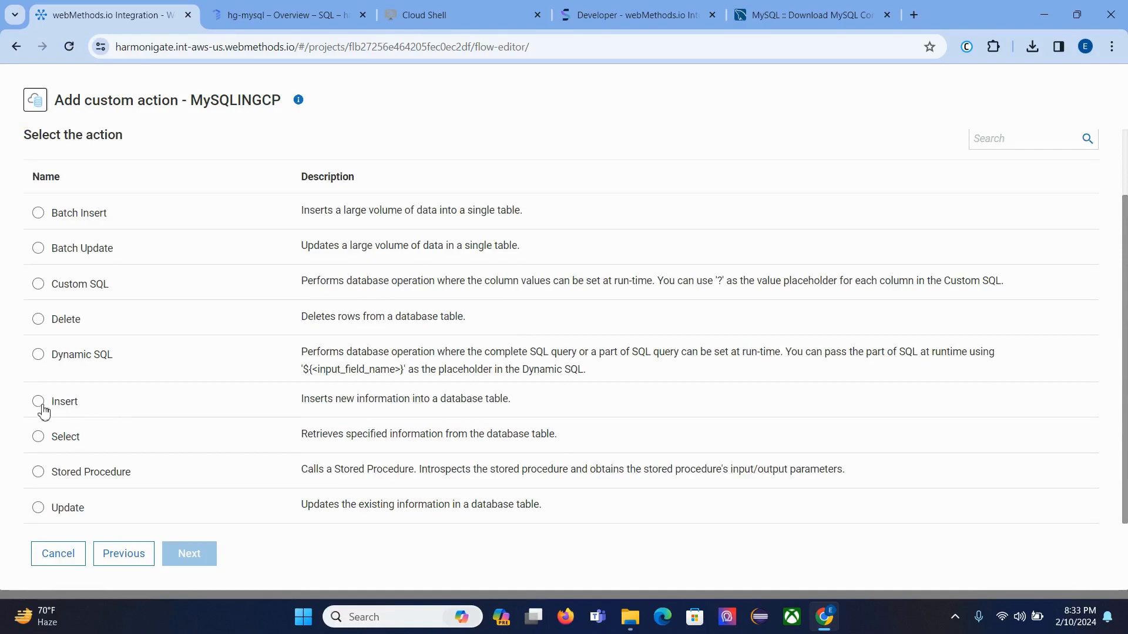
pyautogui.click(63, 408)
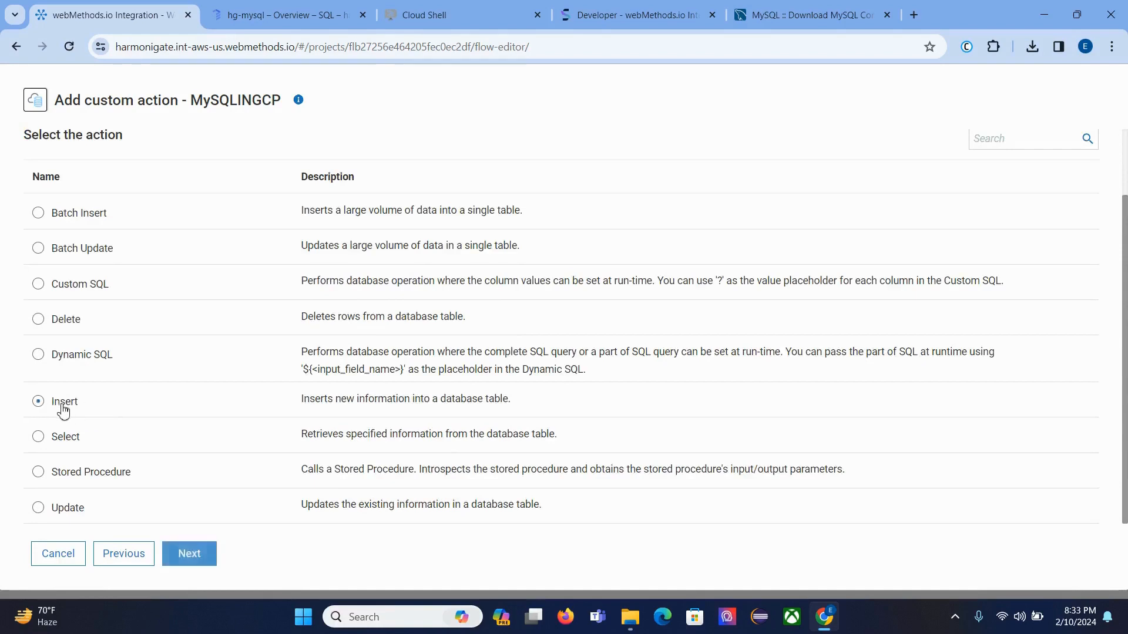
pyautogui.click(189, 549)
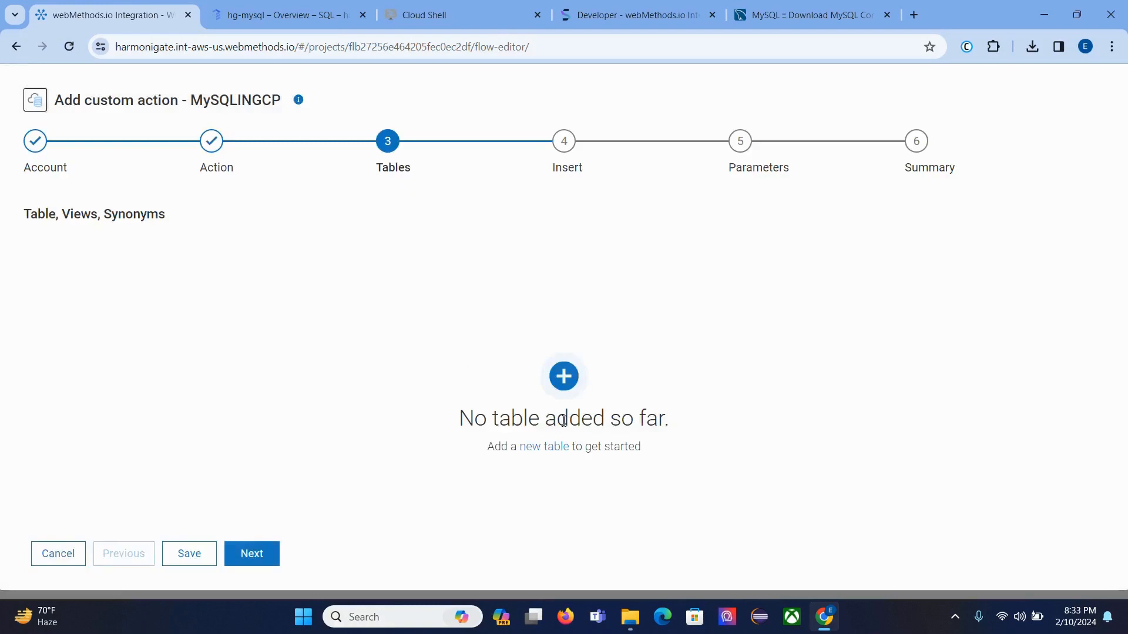
# Step: Add the harmonigate Employee table to the MySQLINGCP action
pyautogui.click(566, 390)
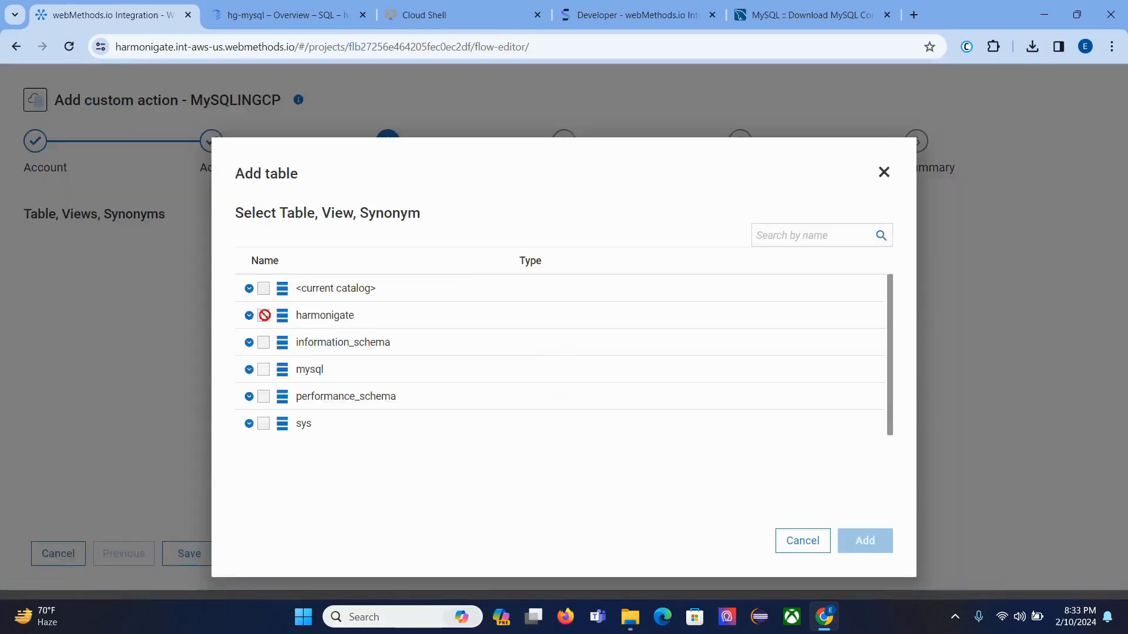
pyautogui.click(250, 317)
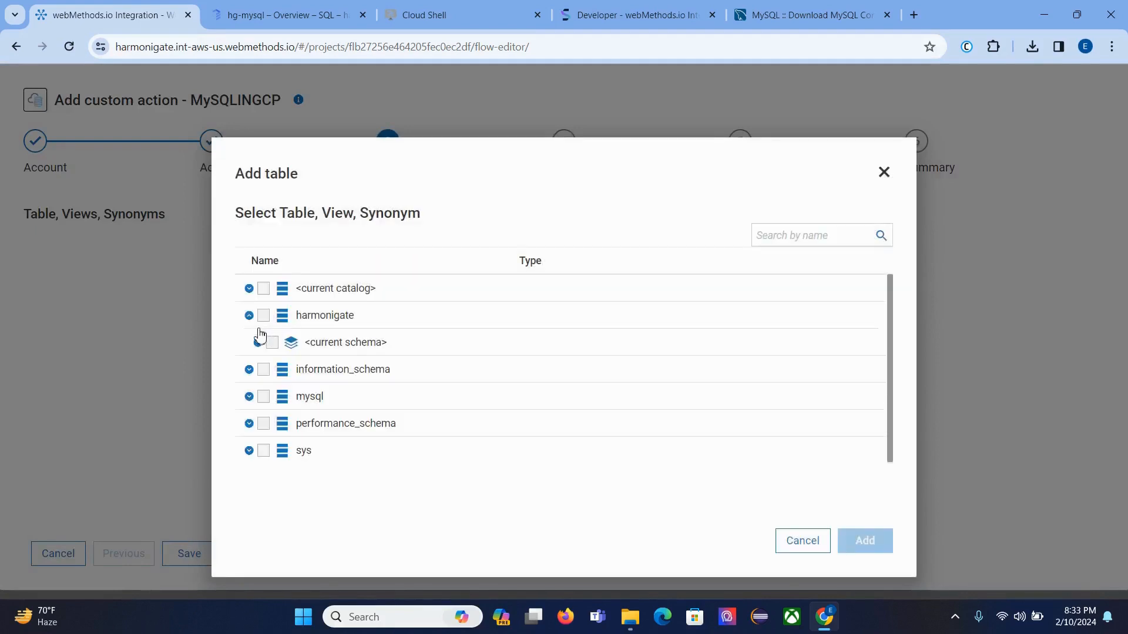
pyautogui.click(258, 342)
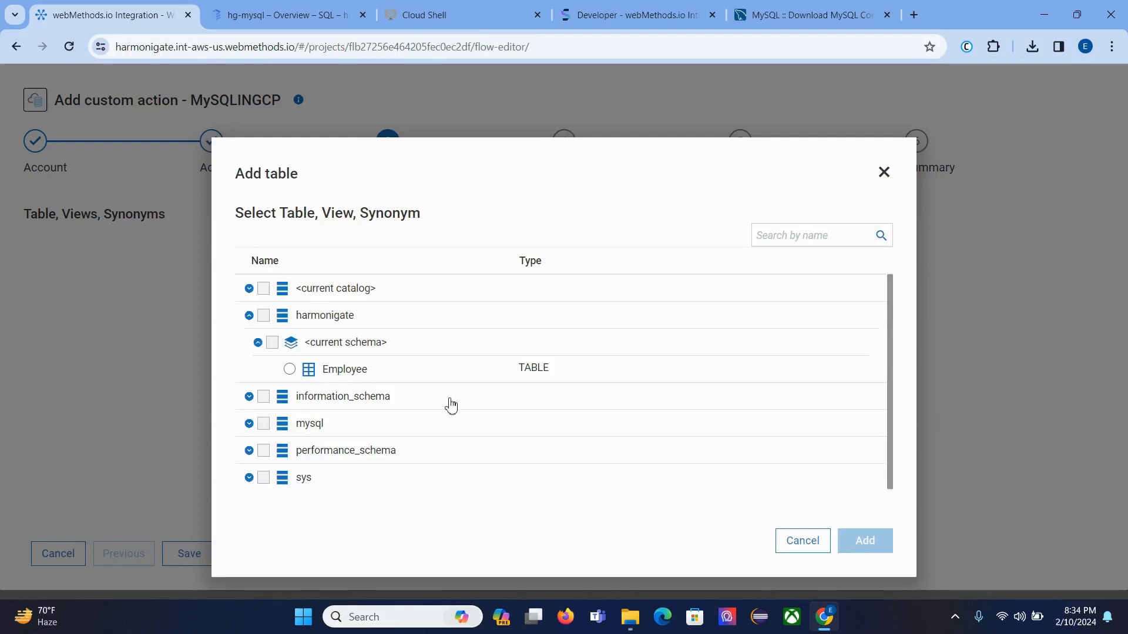
pyautogui.click(289, 369)
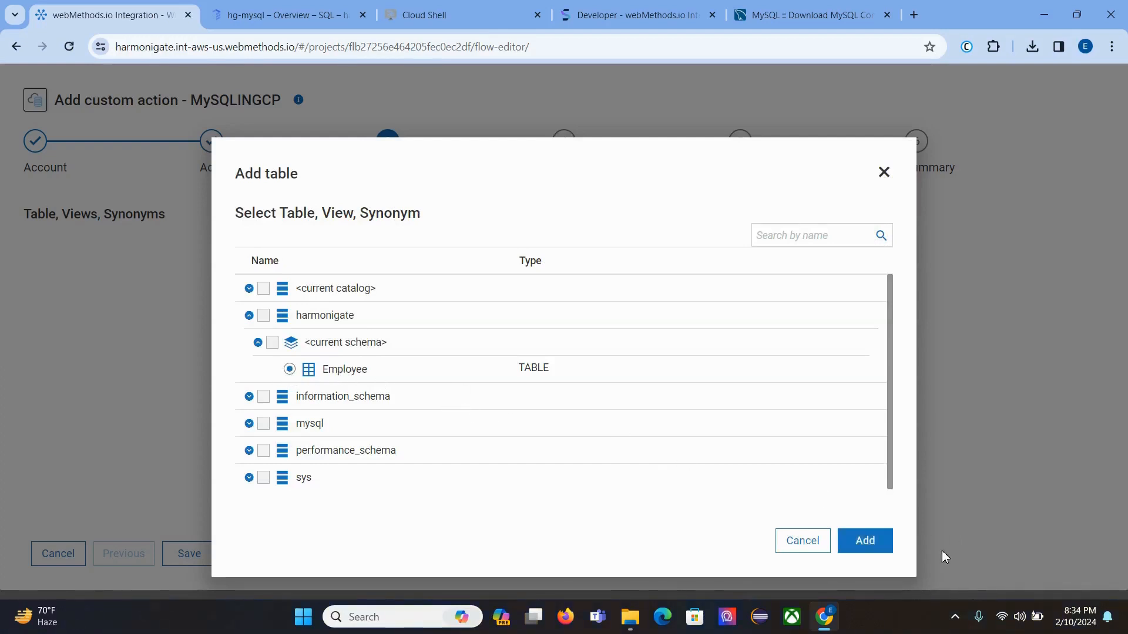
pyautogui.click(864, 540)
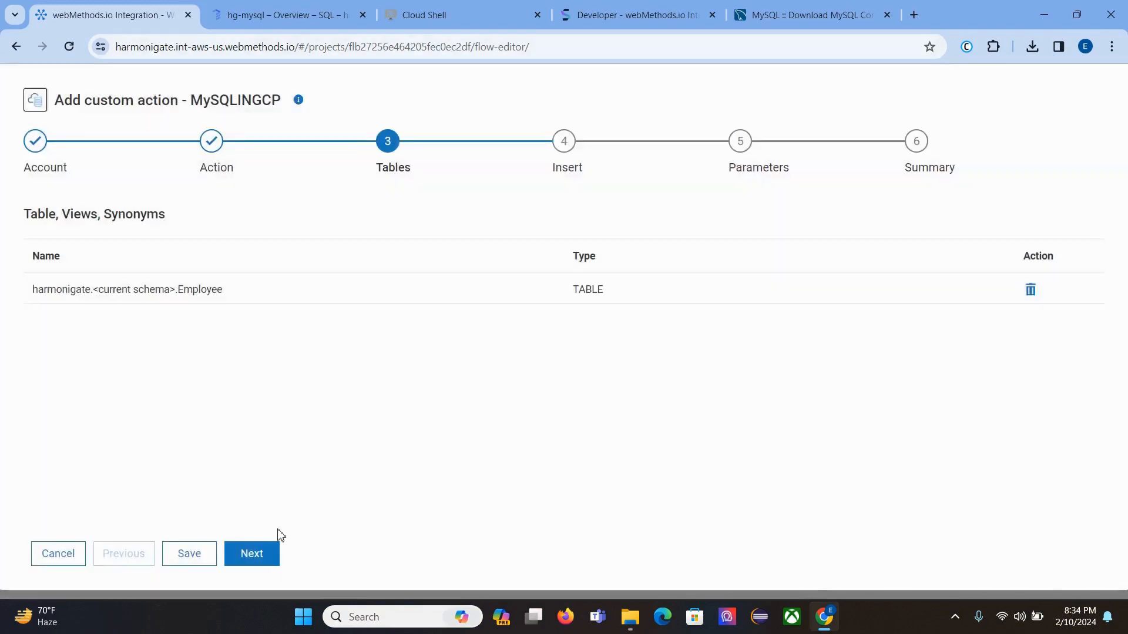
pyautogui.click(265, 553)
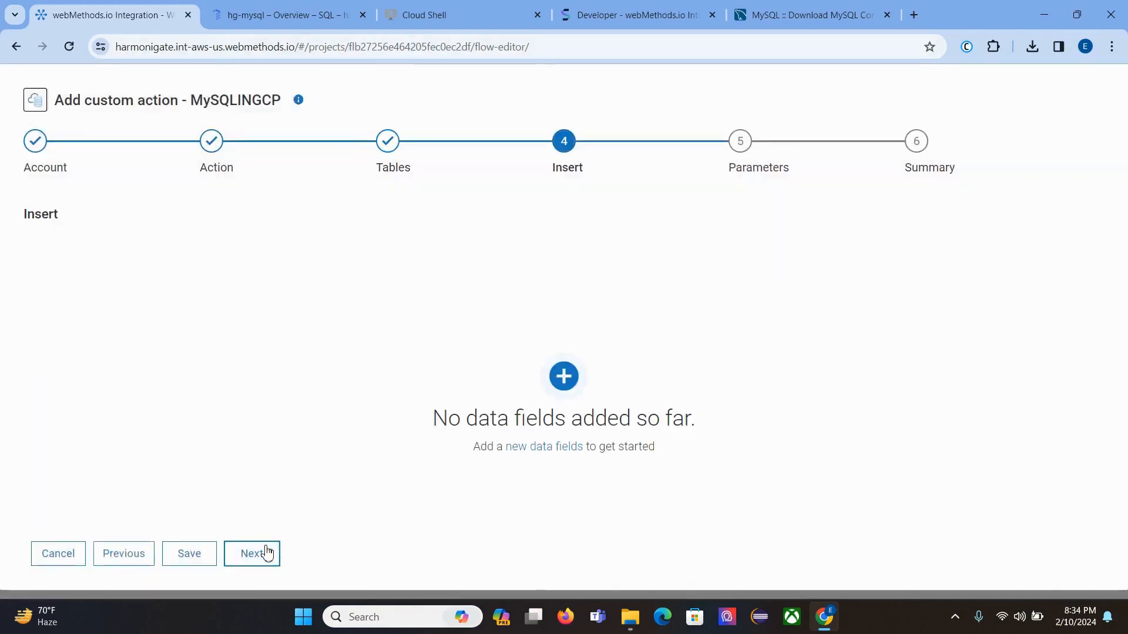
# Step: Add Emp_name and Emp_id as the insert columns
pyautogui.click(564, 376)
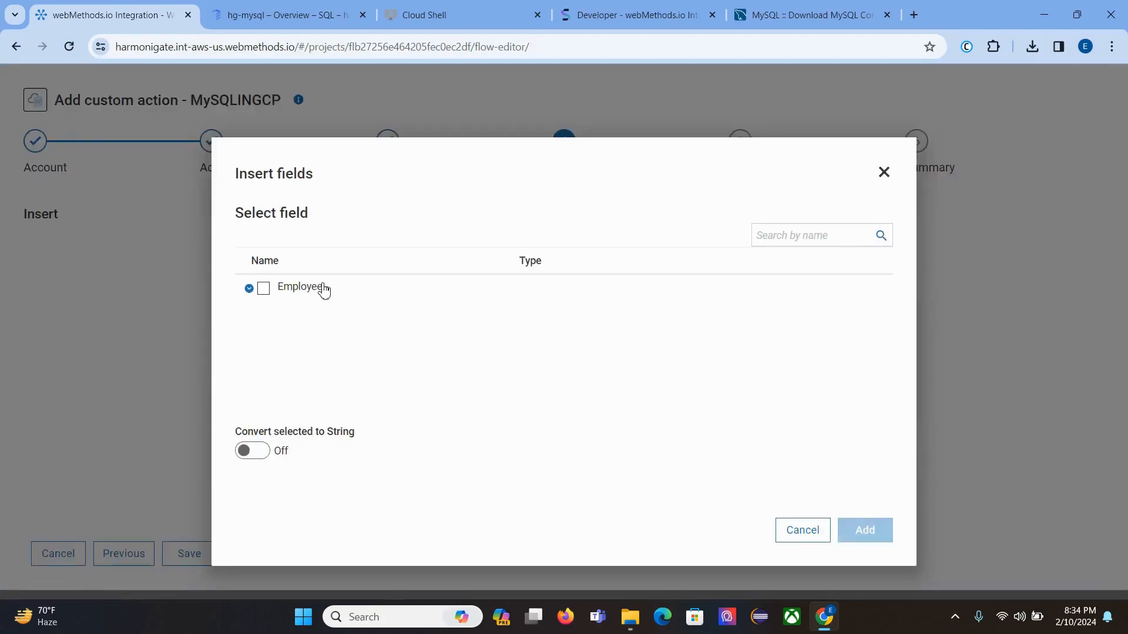
pyautogui.click(249, 288)
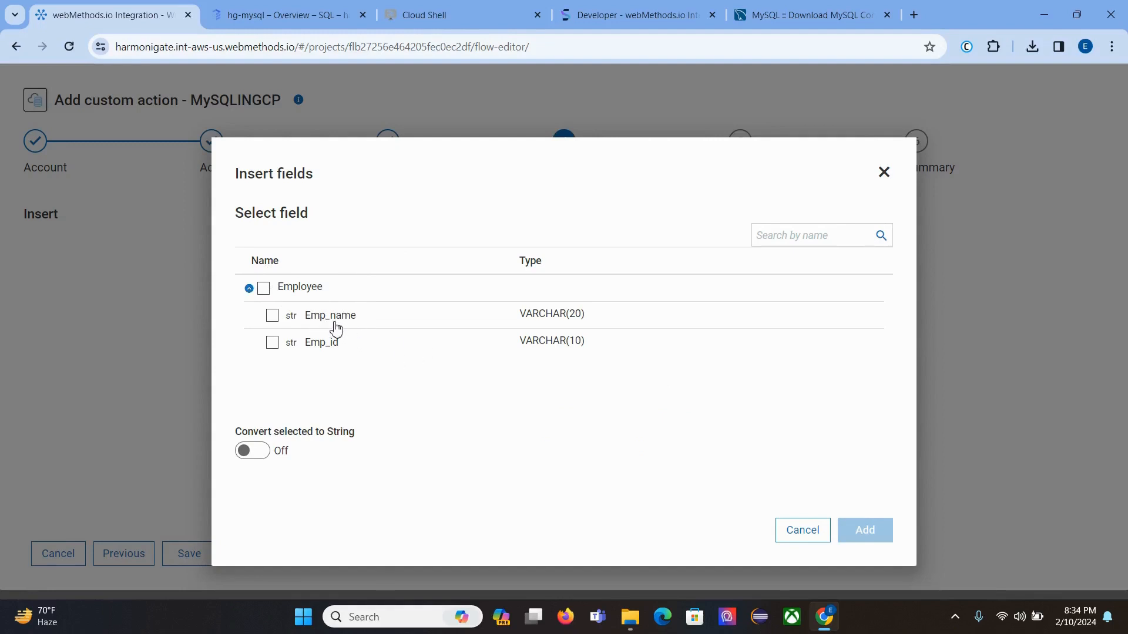
pyautogui.click(265, 291)
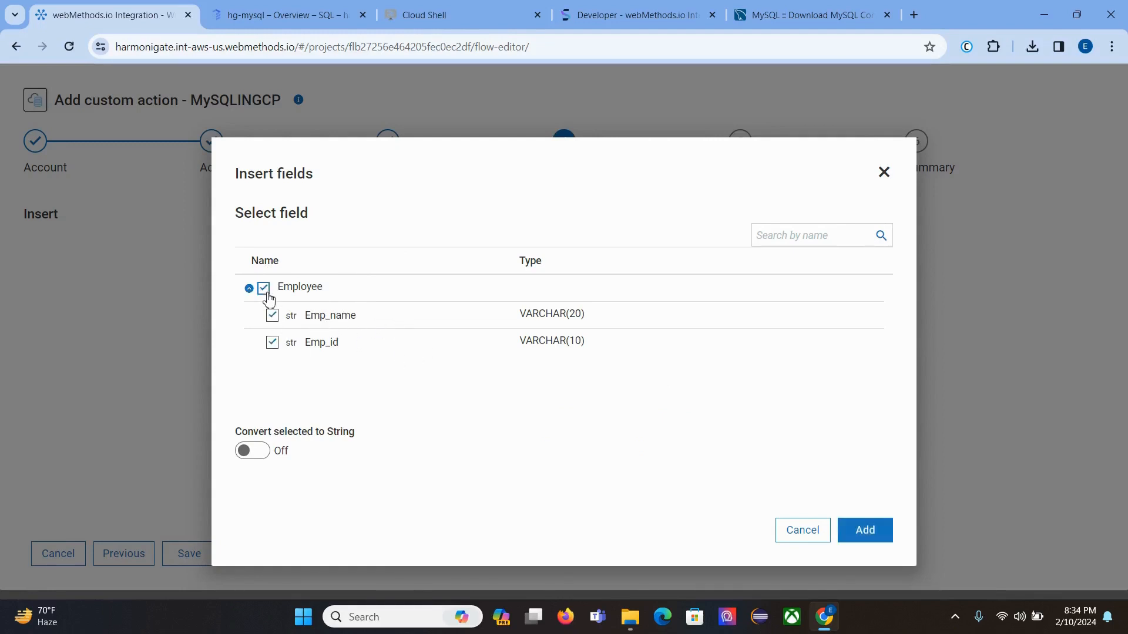
pyautogui.click(866, 536)
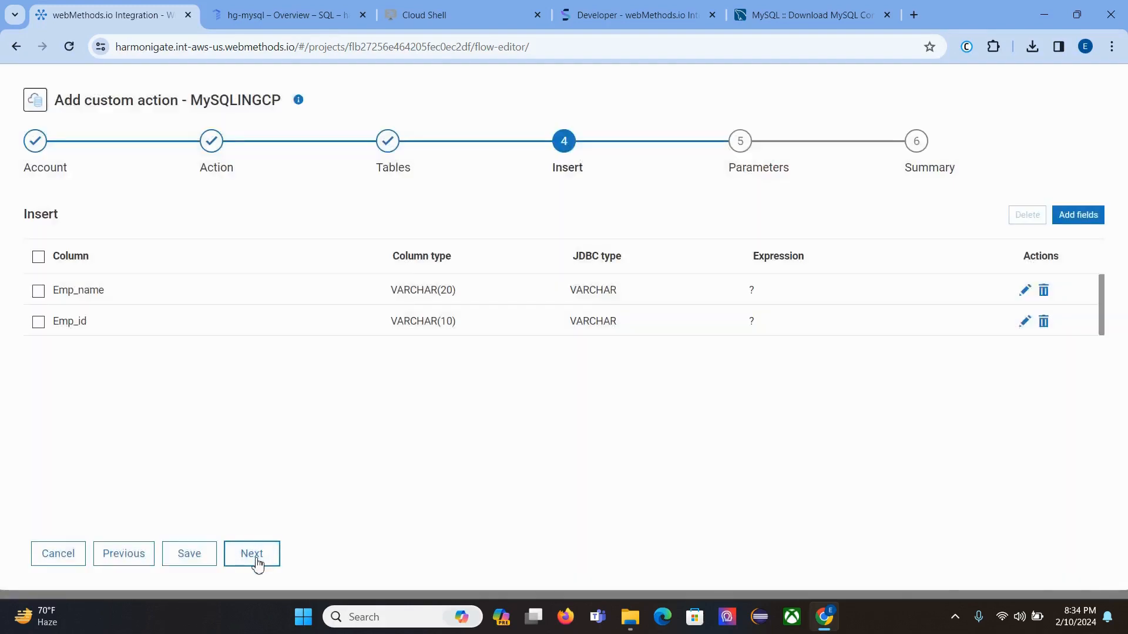
pyautogui.click(257, 562)
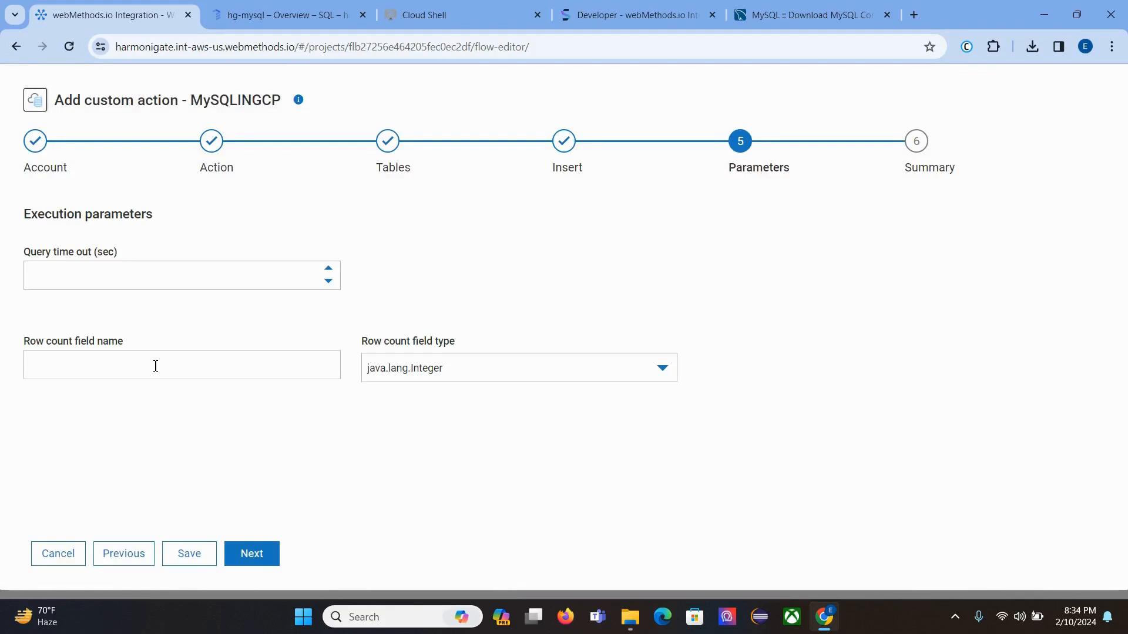
# Step: Set row count field 'count' to java.lang.String, review the generated SQL, and finish the action
pyautogui.write('count')
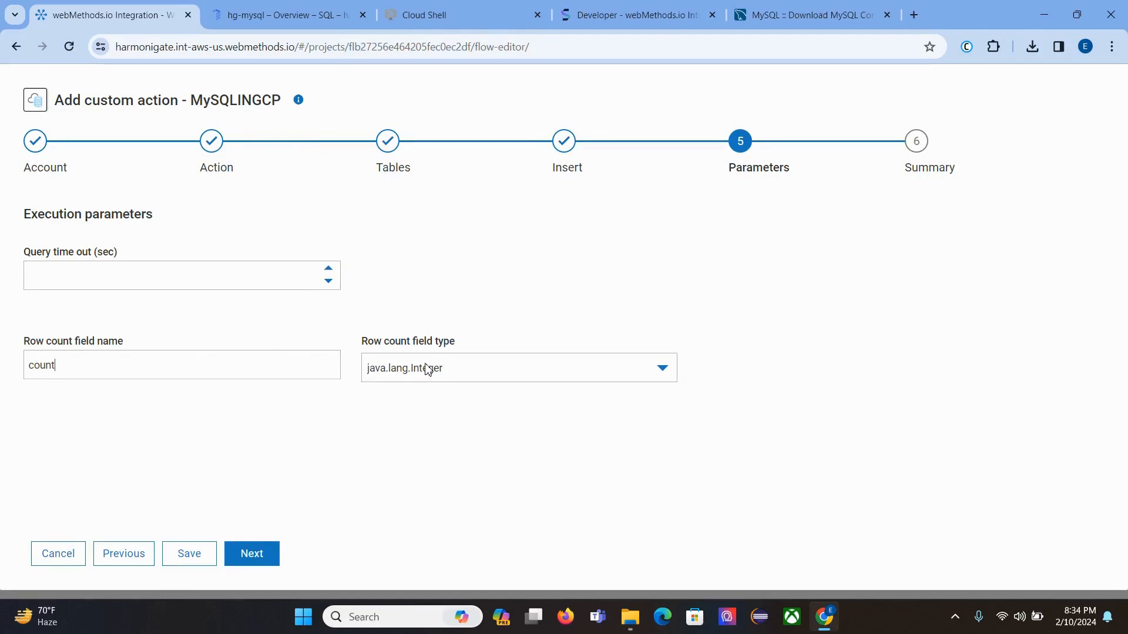
pyautogui.click(428, 369)
pyautogui.click(400, 435)
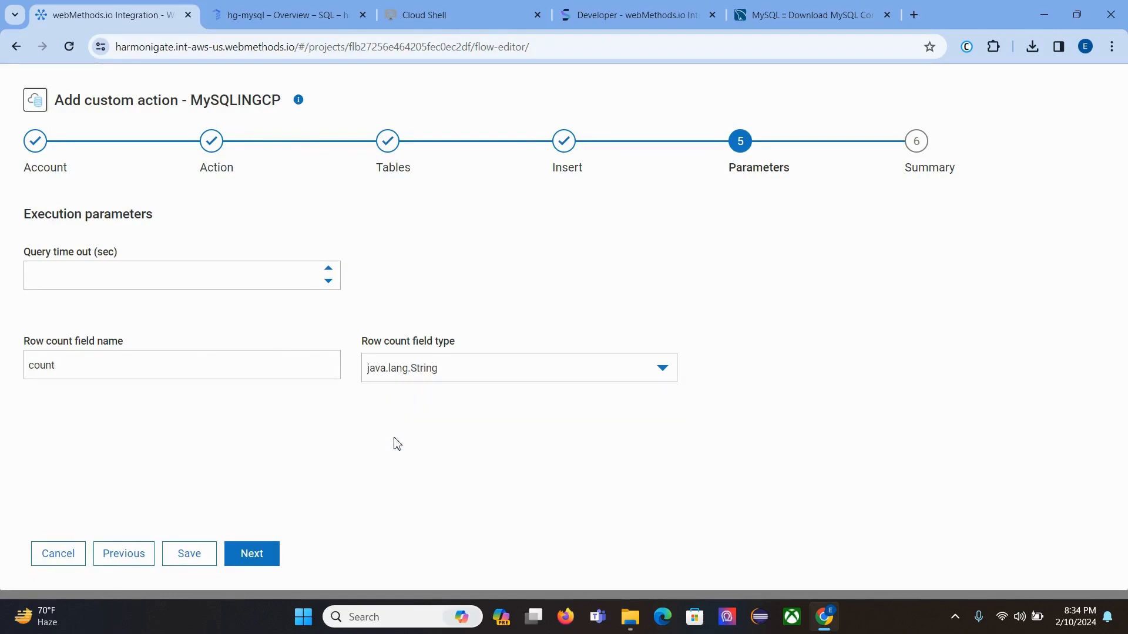
pyautogui.click(265, 552)
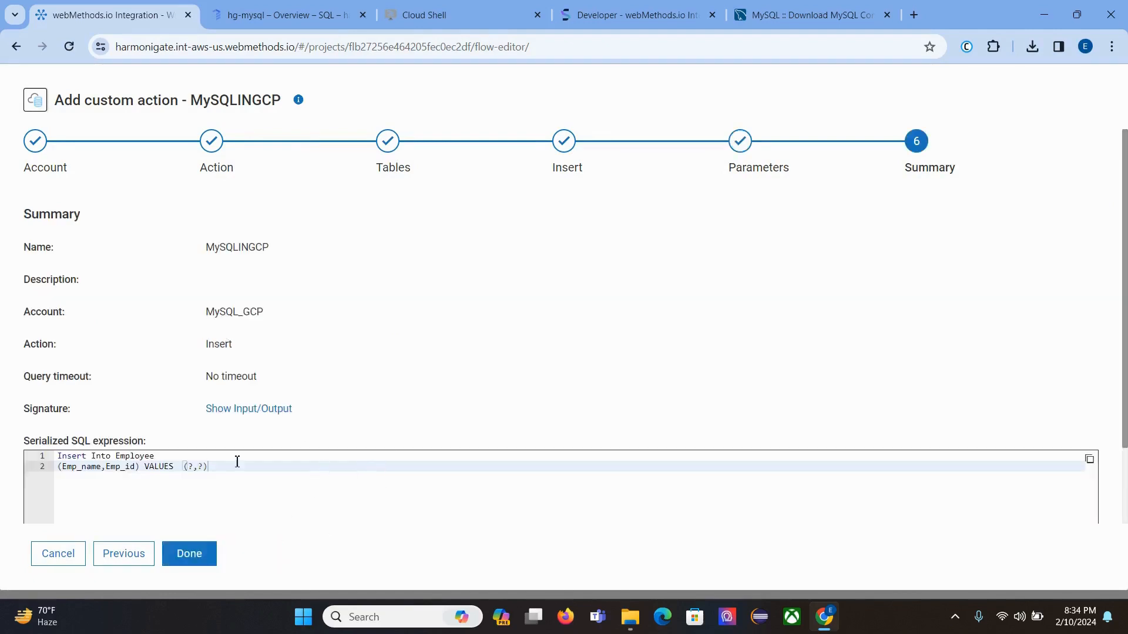
pyautogui.moveTo(218, 468); pyautogui.dragTo(46, 454)
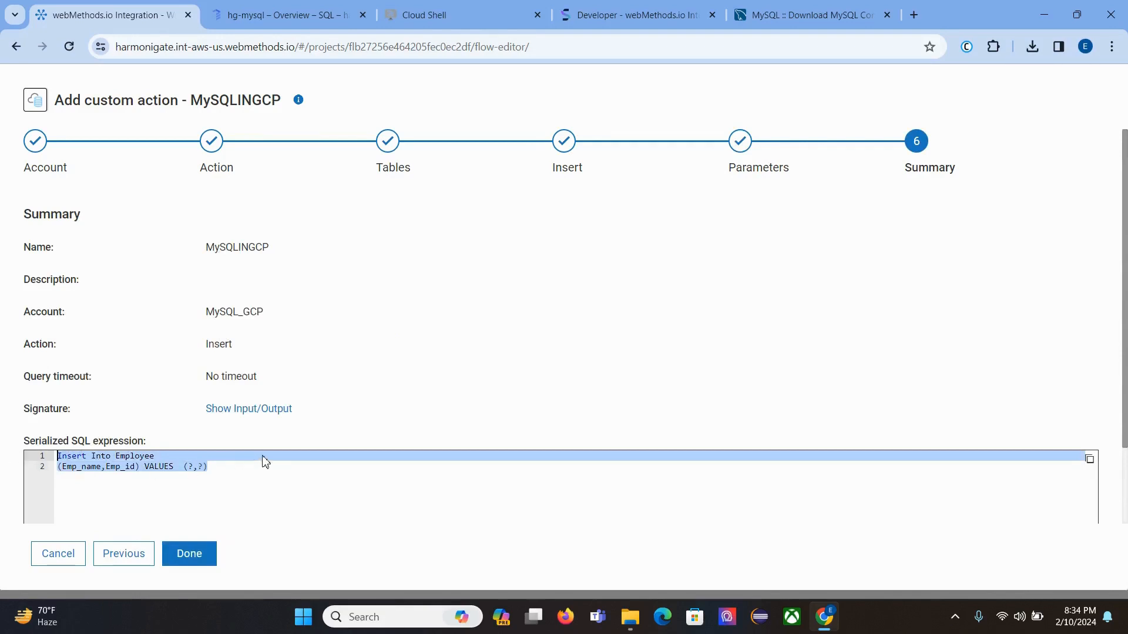
pyautogui.click(197, 561)
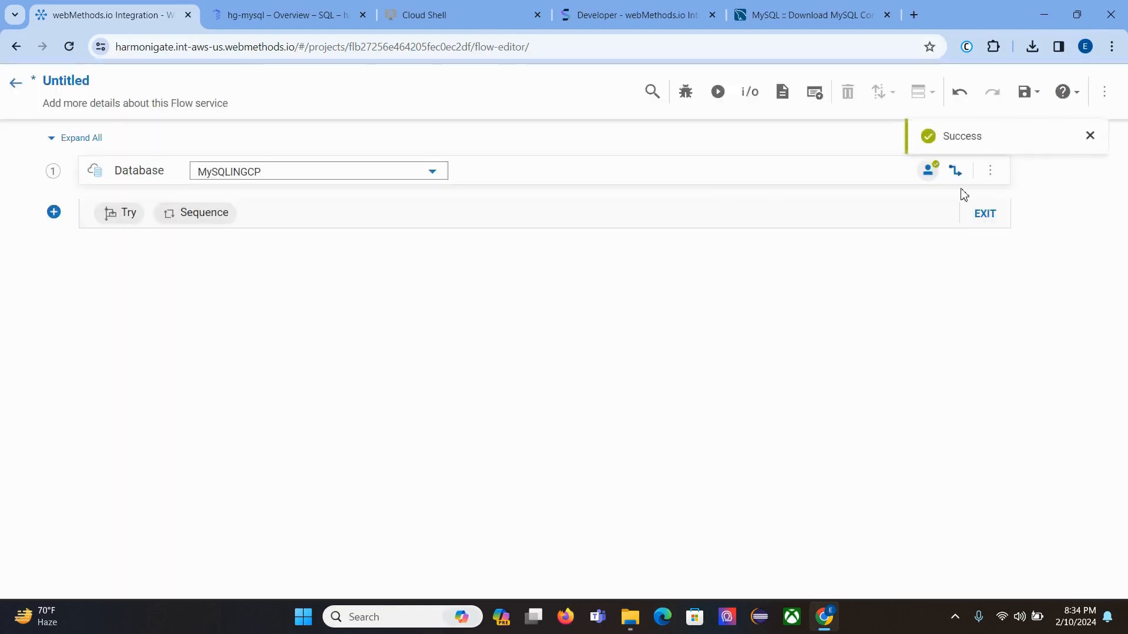
# Step: Define required string inputs EmployeeName and EmployeeId for the flow service
pyautogui.click(956, 172)
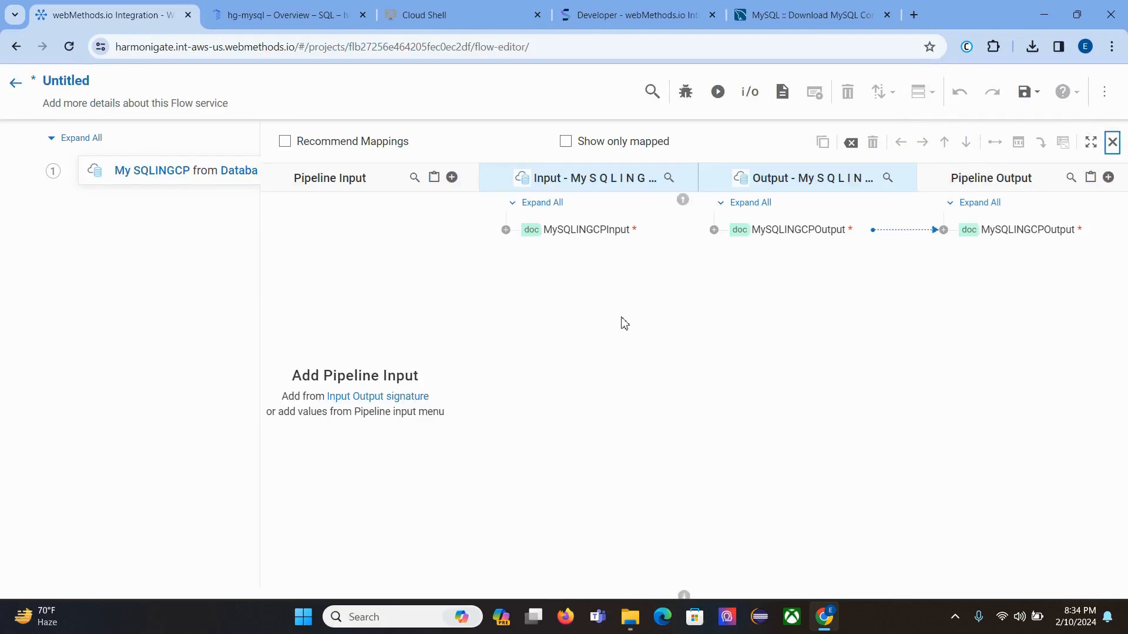
pyautogui.click(752, 92)
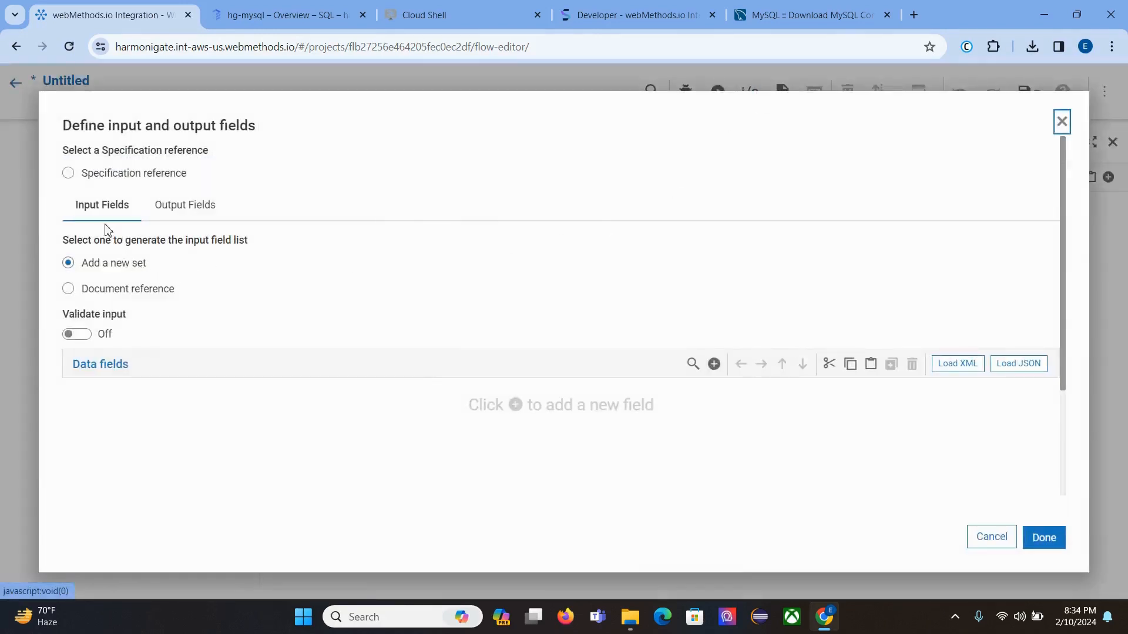
pyautogui.click(714, 364)
pyautogui.write('Emp')
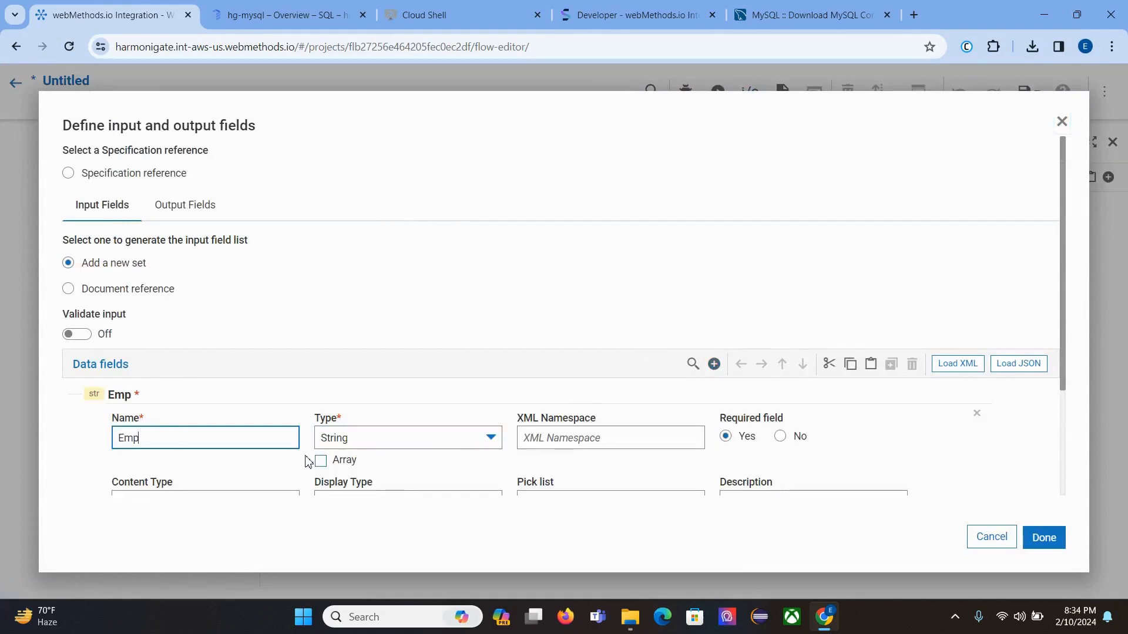
pyautogui.write('loyee')
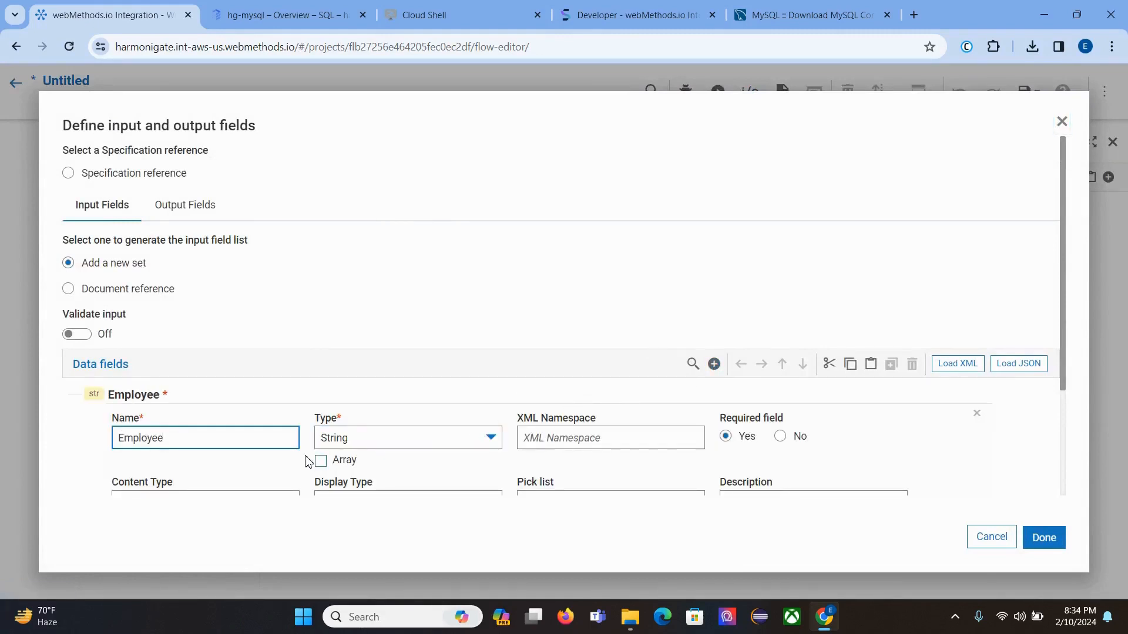
pyautogui.write('Name')
pyautogui.scroll(-3, 306, 460)
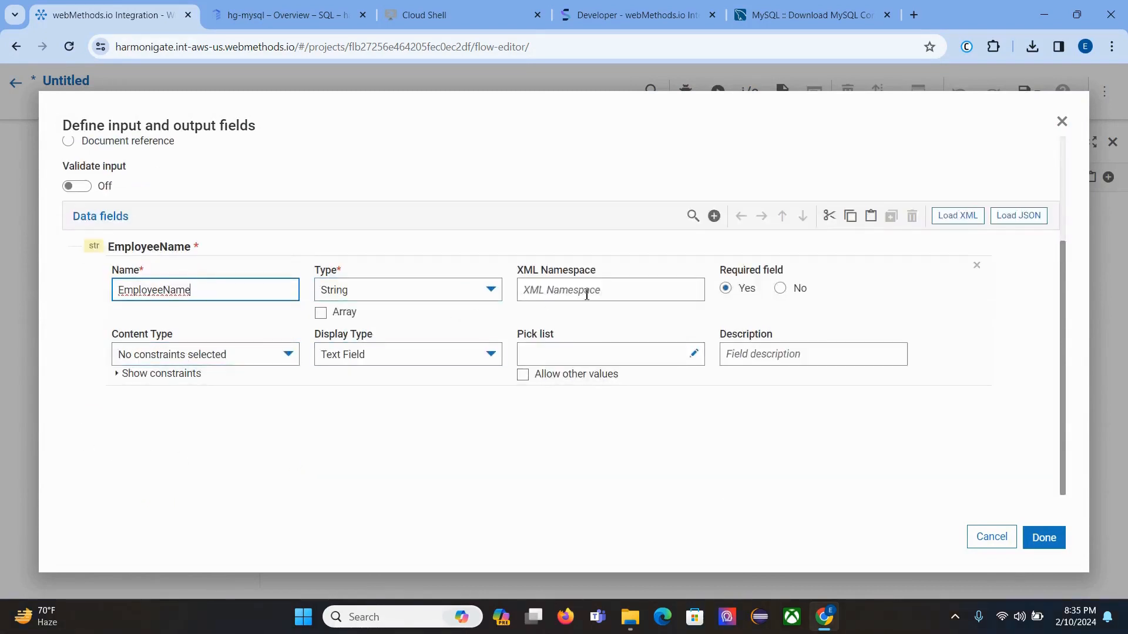
pyautogui.click(715, 216)
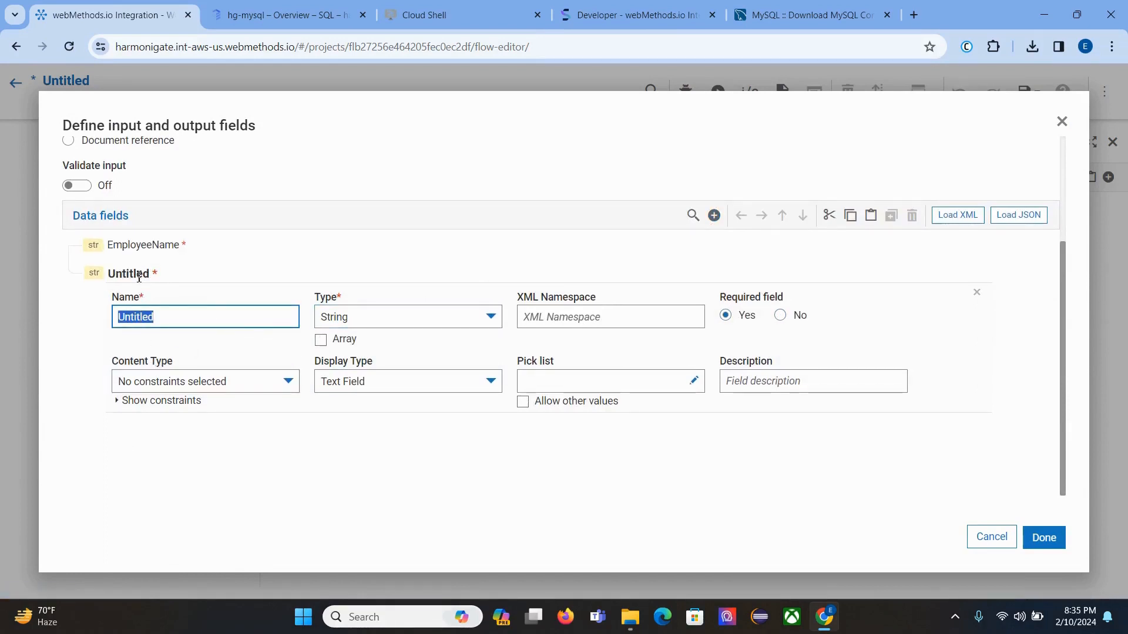
pyautogui.write('EmployeeId')
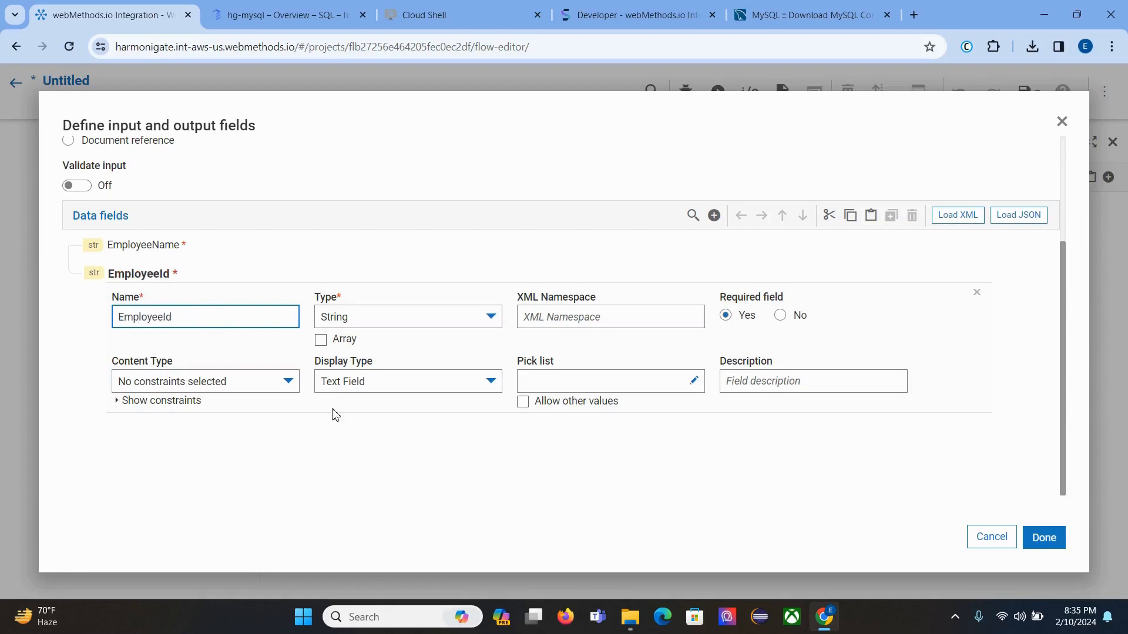
pyautogui.click(1044, 538)
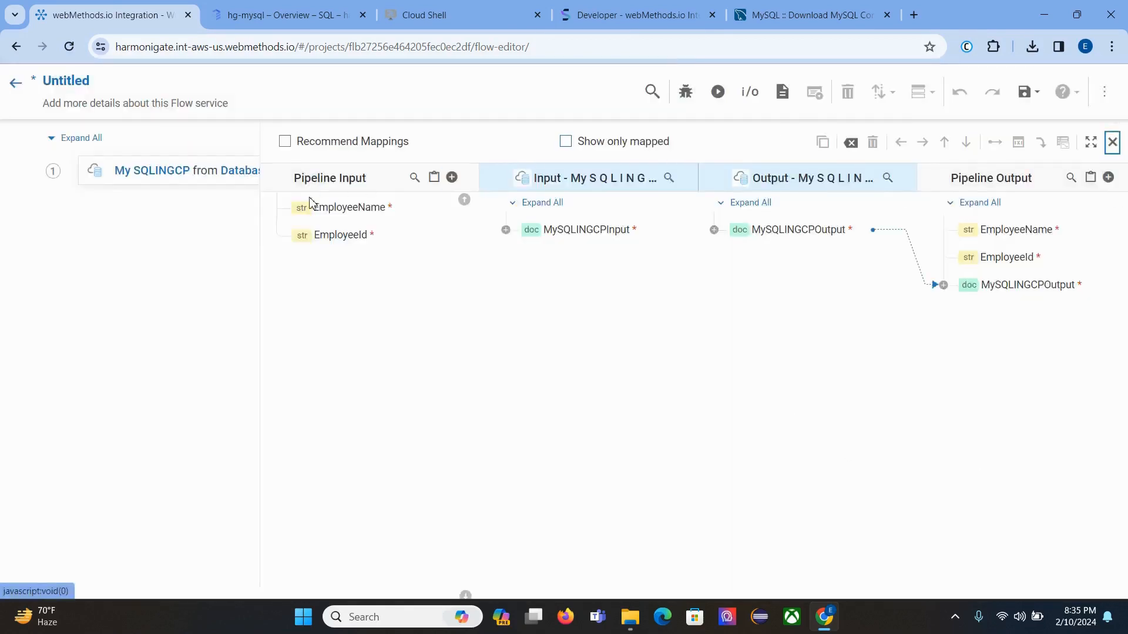
# Step: Map EmployeeName to Emp_name and EmployeeId to Emp_id in MySQLINGCPInput
pyautogui.click(506, 231)
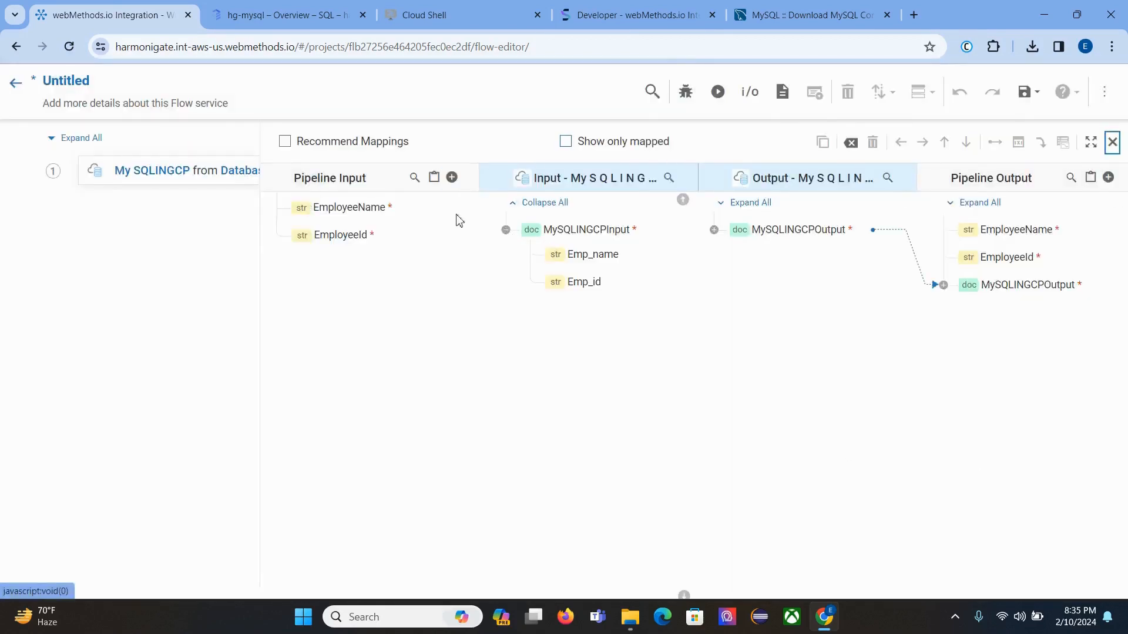
pyautogui.moveTo(364, 212); pyautogui.dragTo(574, 256)
pyautogui.moveTo(361, 240); pyautogui.dragTo(580, 281)
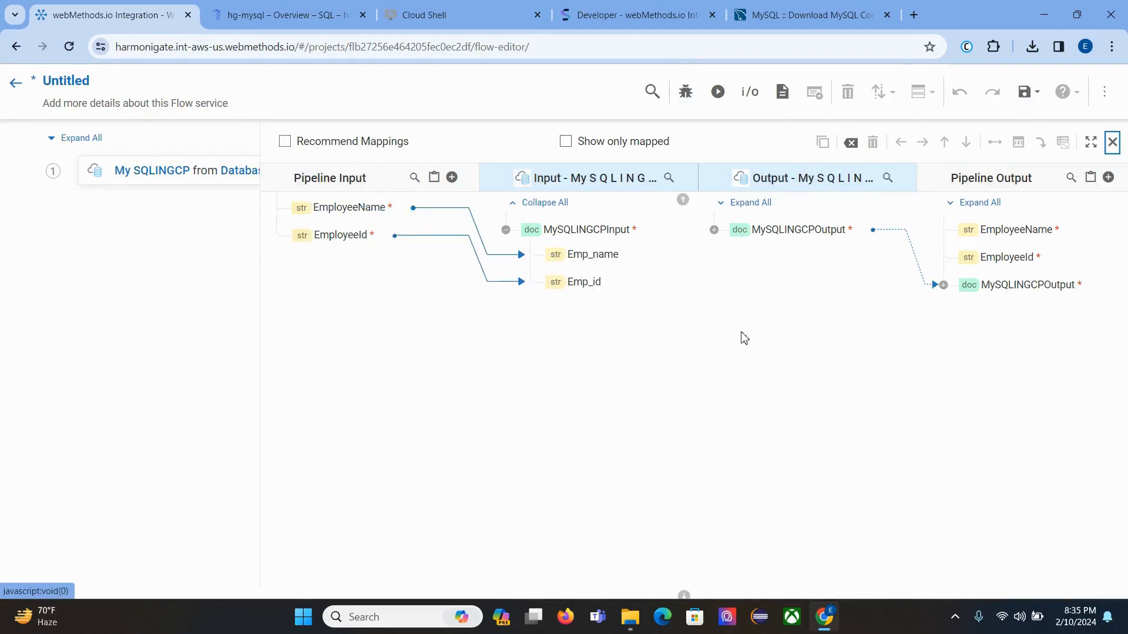
# Step: Apply Set Value to output EmployeeName and EmployeeId, and expand outputs to show count
pyautogui.click(1020, 234)
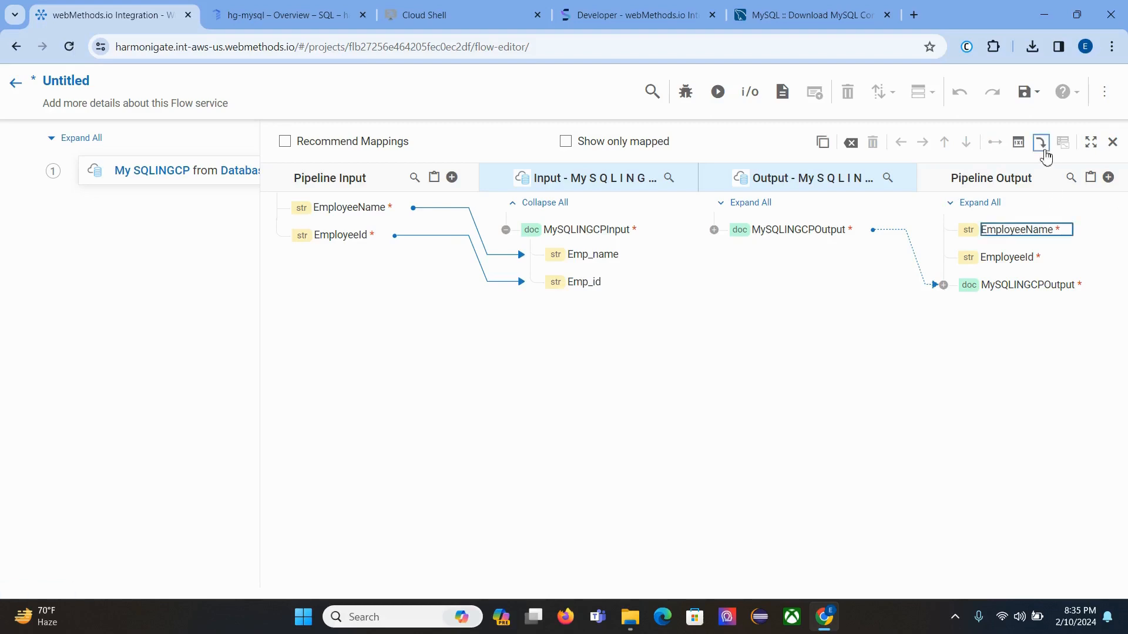
pyautogui.click(1040, 141)
pyautogui.click(1012, 263)
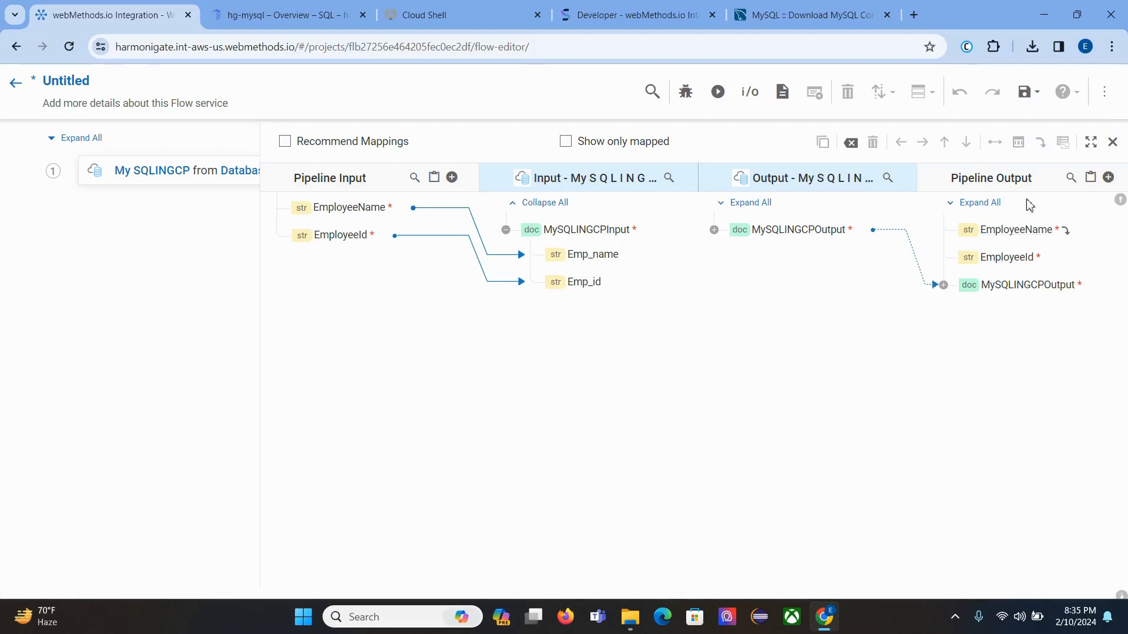
pyautogui.click(1040, 141)
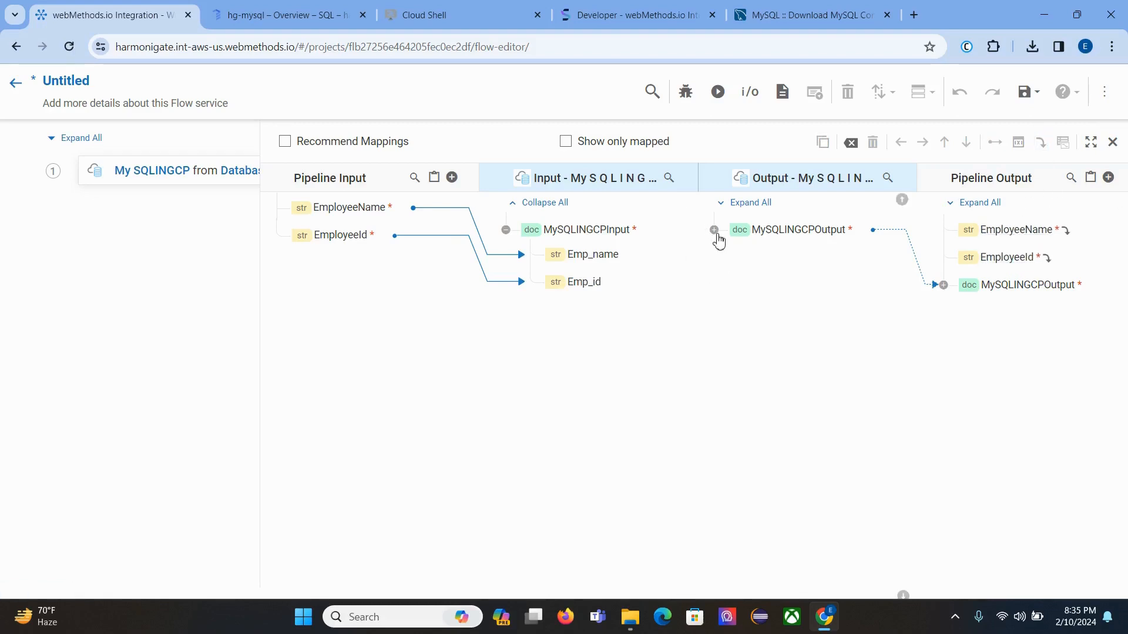
pyautogui.click(714, 230)
pyautogui.click(789, 257)
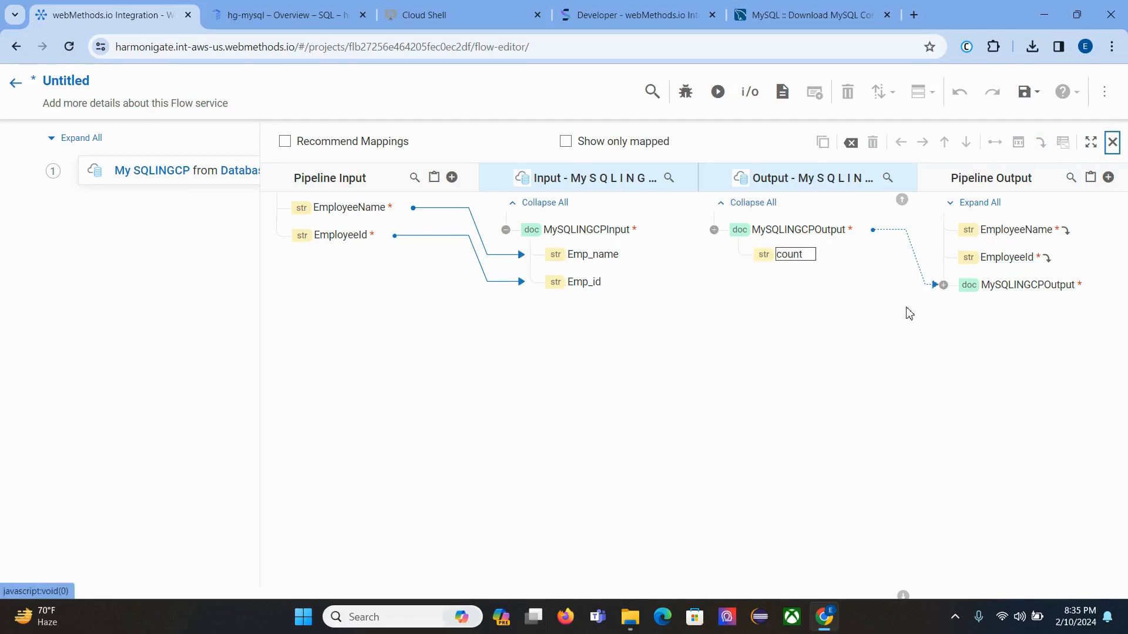
pyautogui.click(944, 285)
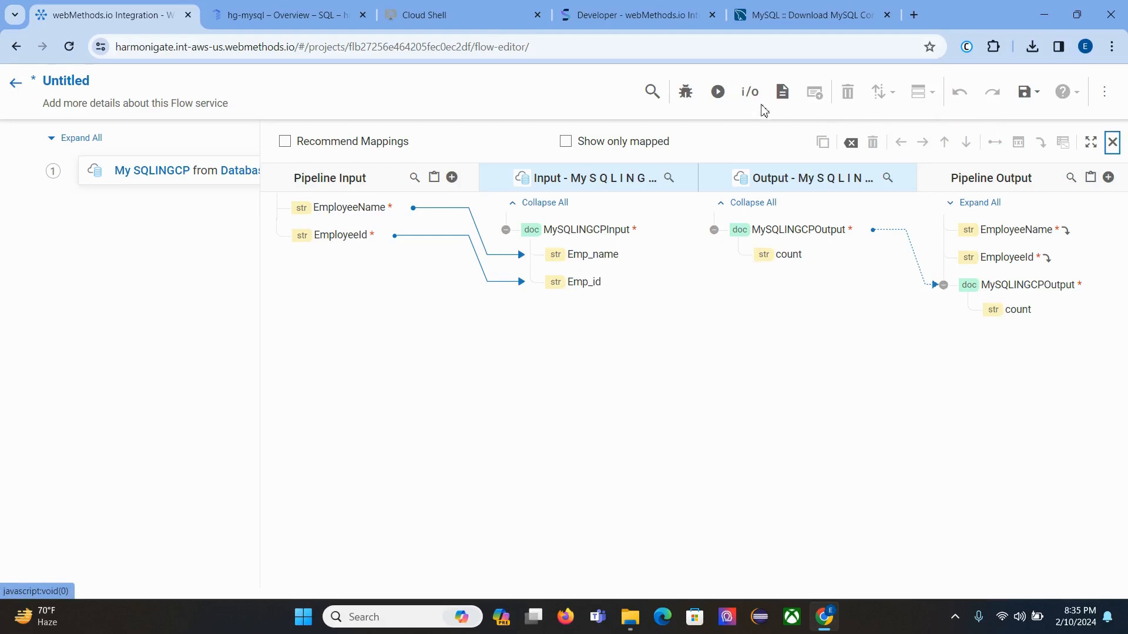
# Step: Save the flow service as DB_Insert and reopen it from the Flow services list
pyautogui.click(1015, 98)
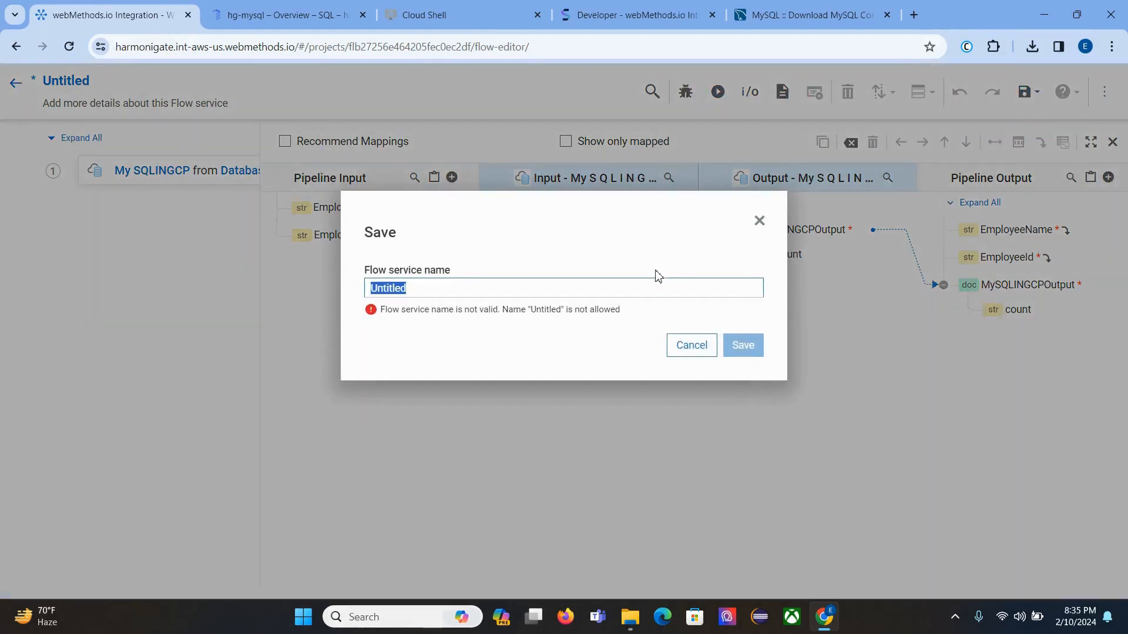
pyautogui.write('Insert')
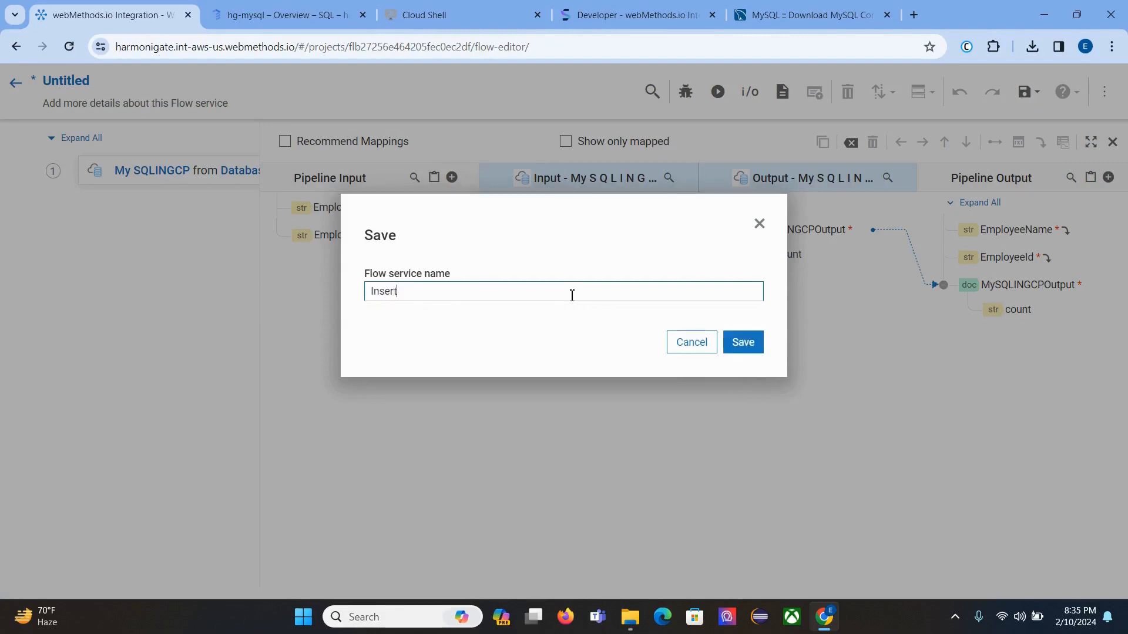
pyautogui.hotkey('ctrl', 'a')
pyautogui.write('D')
pyautogui.click(730, 347)
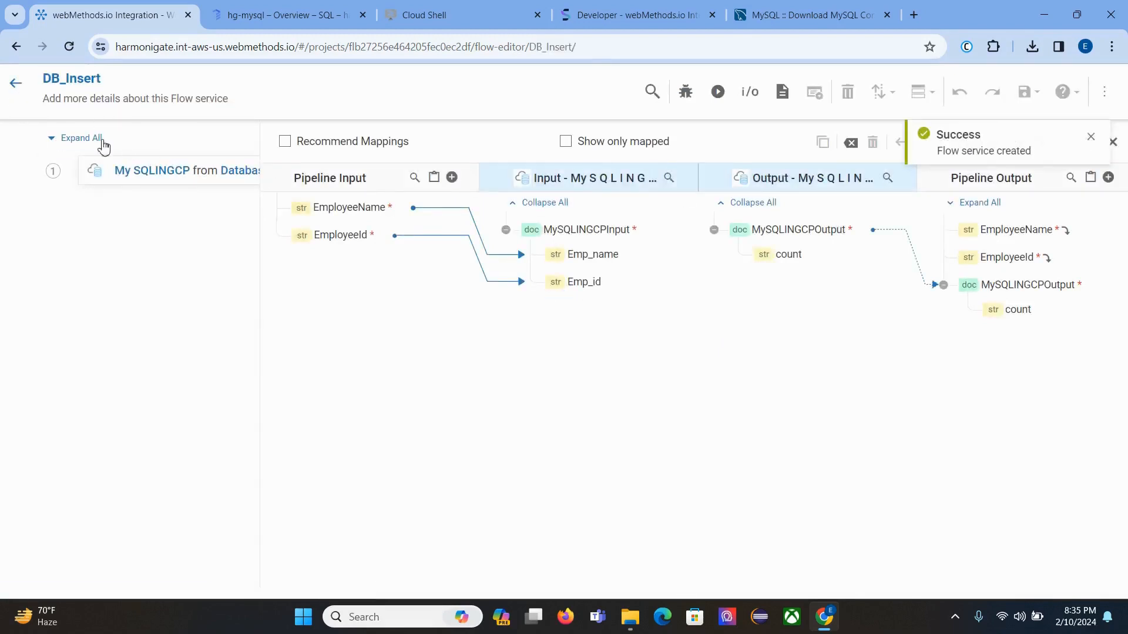
pyautogui.click(17, 84)
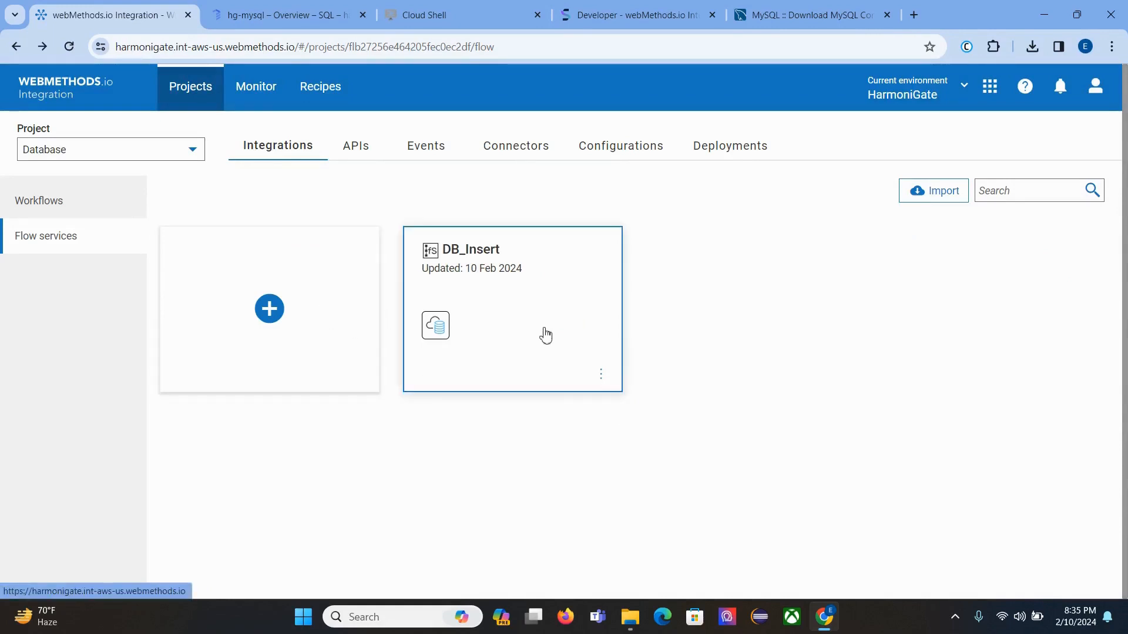
pyautogui.click(541, 336)
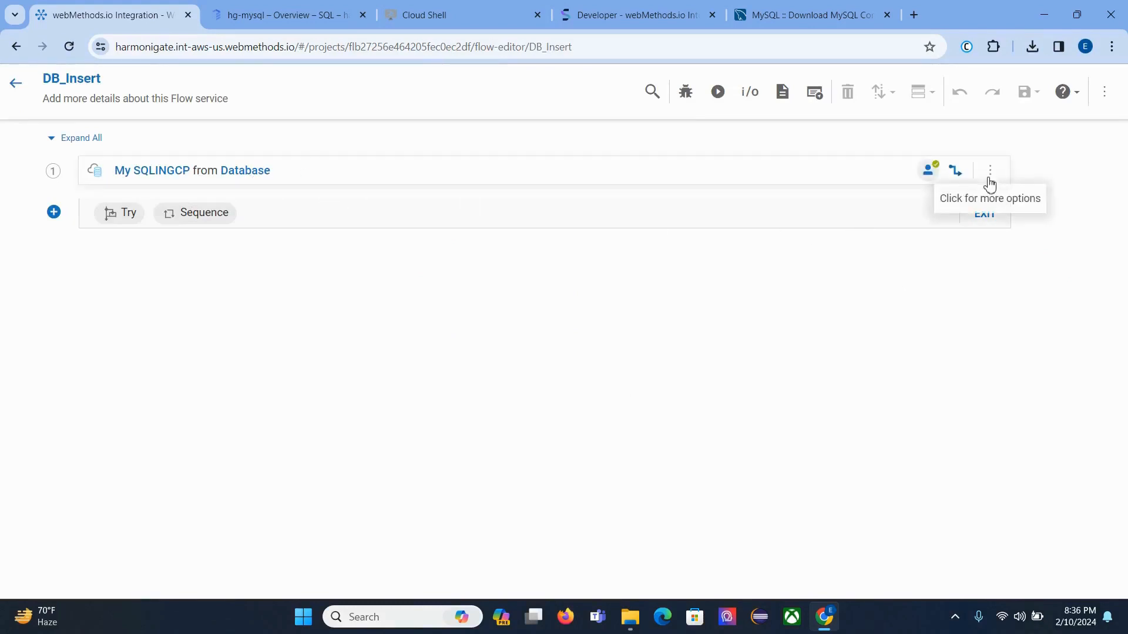
# Step: Start a test run of DB_Insert and enter an employee name and Emp_id 2 as input values
pyautogui.click(717, 93)
pyautogui.click(259, 347)
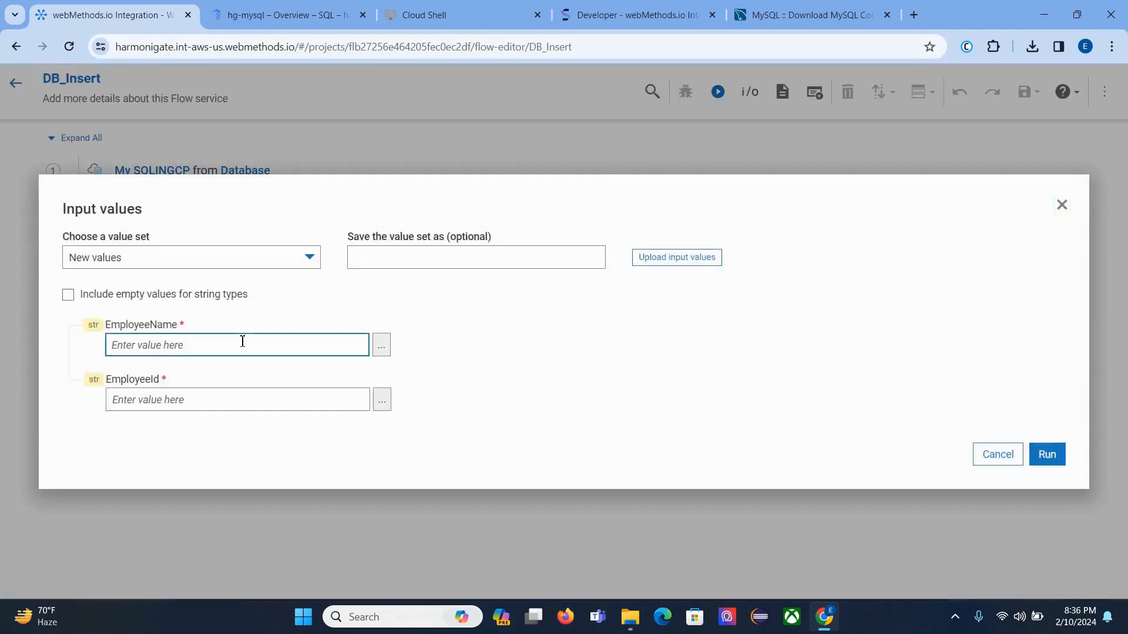
pyautogui.write('paras')
pyautogui.hotkey('ctrl', 'a')
pyautogui.write('P')
pyautogui.click(228, 400)
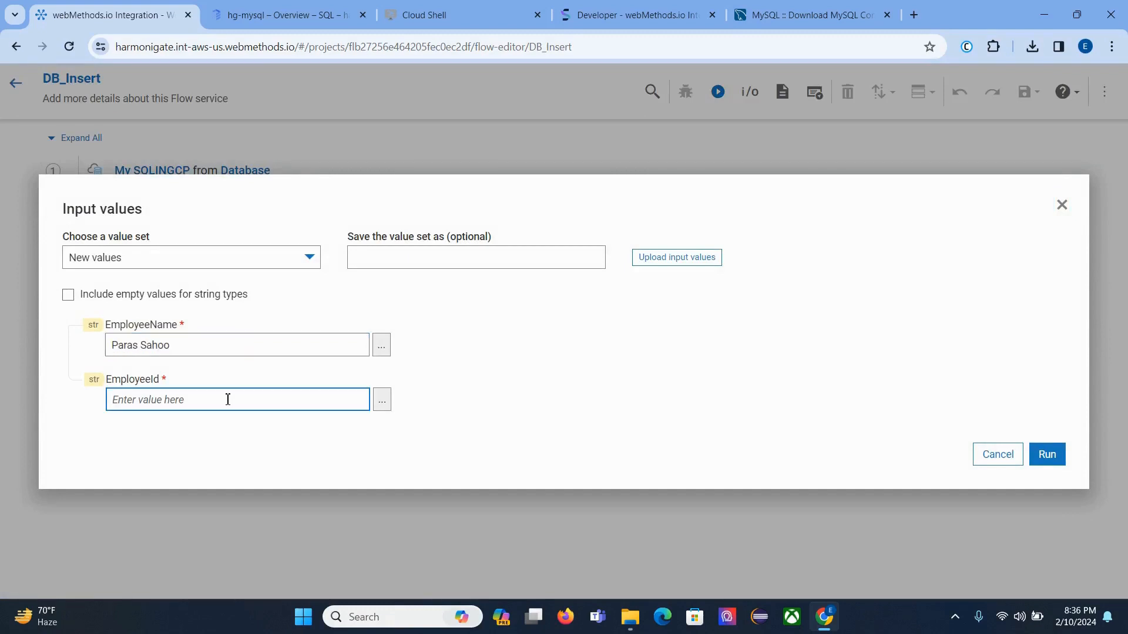
pyautogui.write('2')
# Step: Check the current Employee rows in Cloud Shell MySQL, then run DB_Insert with the entered values
pyautogui.click(446, 15)
pyautogui.press('Up')
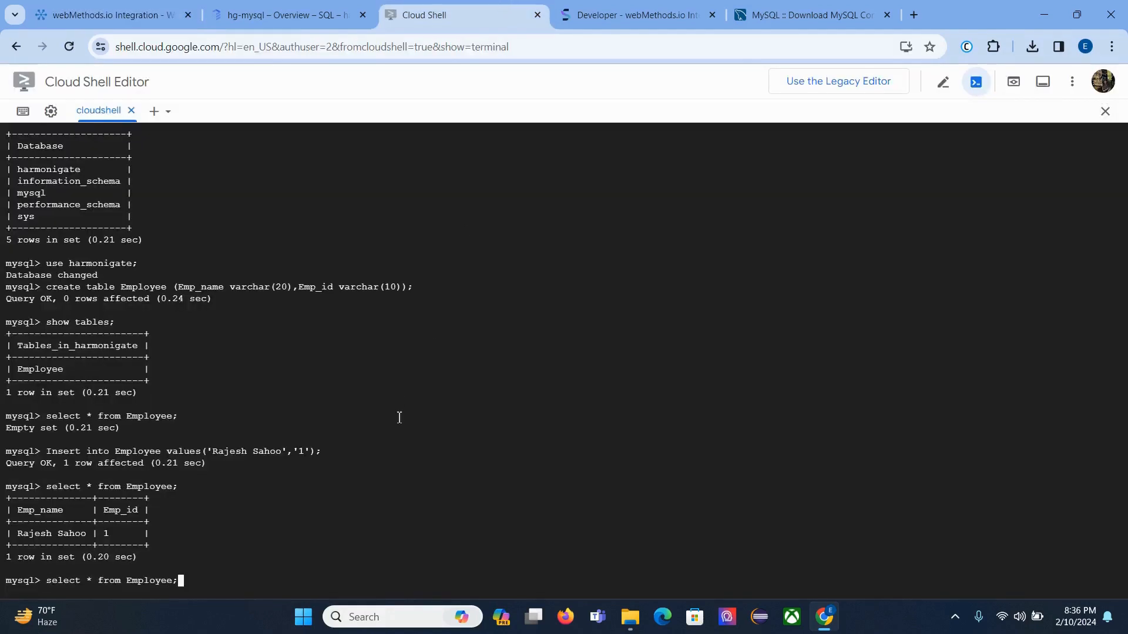
pyautogui.press('Return')
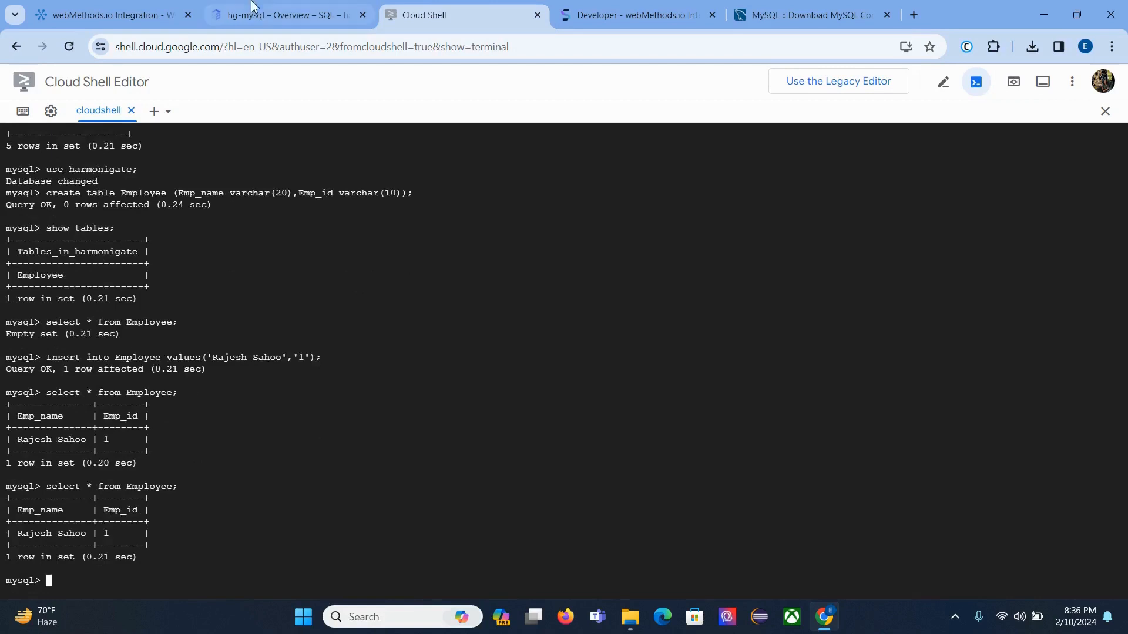
pyautogui.click(117, 12)
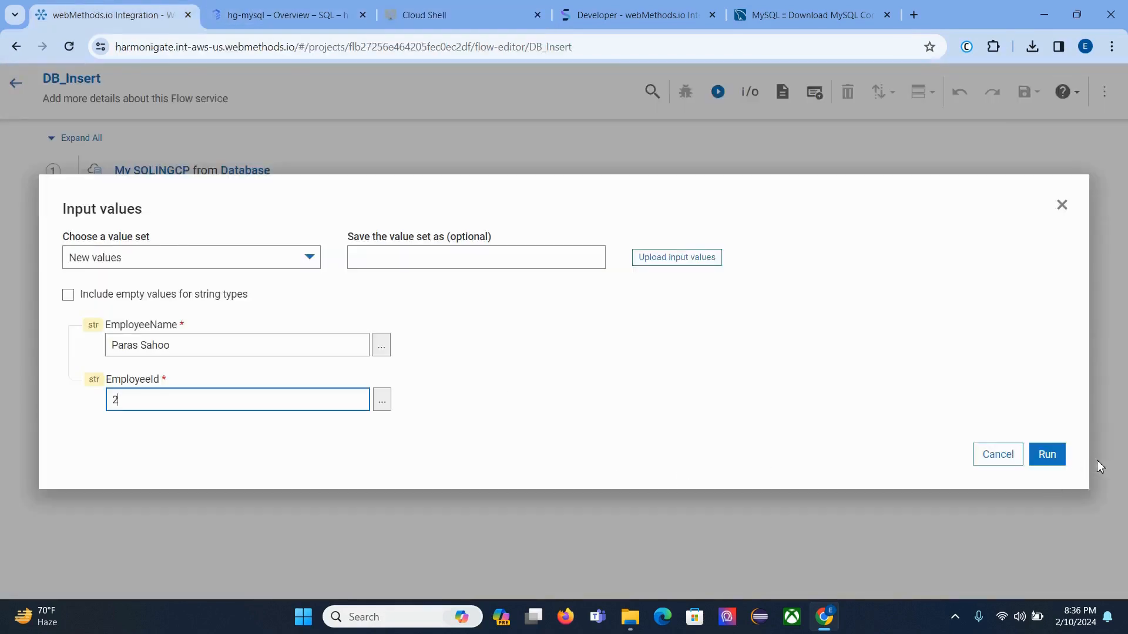
pyautogui.click(1049, 455)
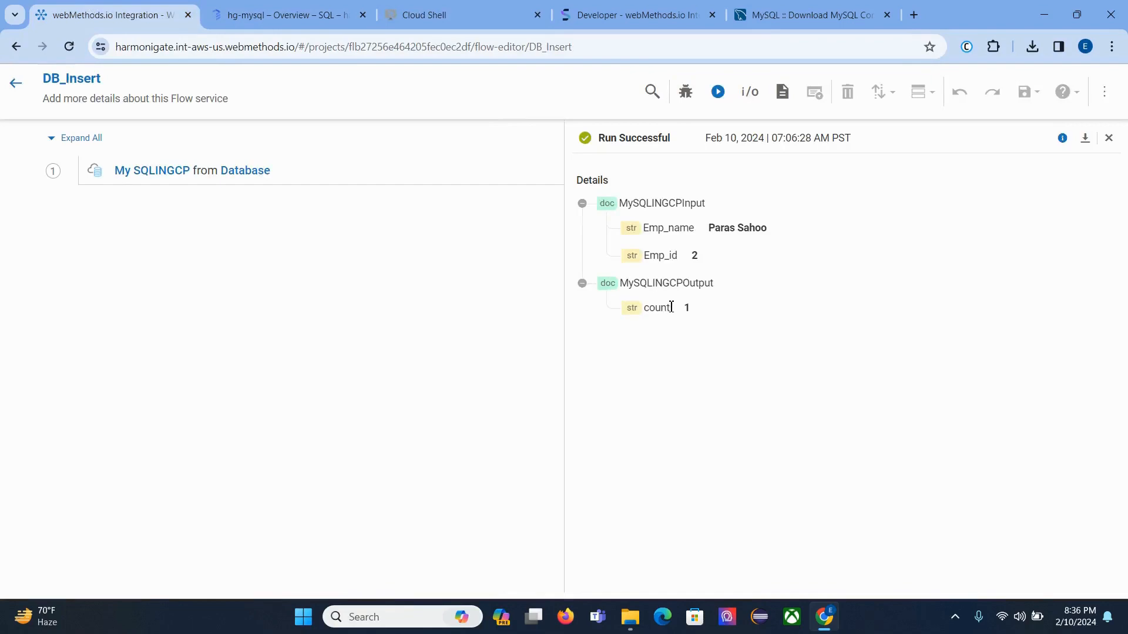
# Step: Note the returned count of 1, then rerun select * from Employee to confirm the new Emp_id 2 row
pyautogui.moveTo(671, 307); pyautogui.dragTo(714, 311)
pyautogui.click(304, 12)
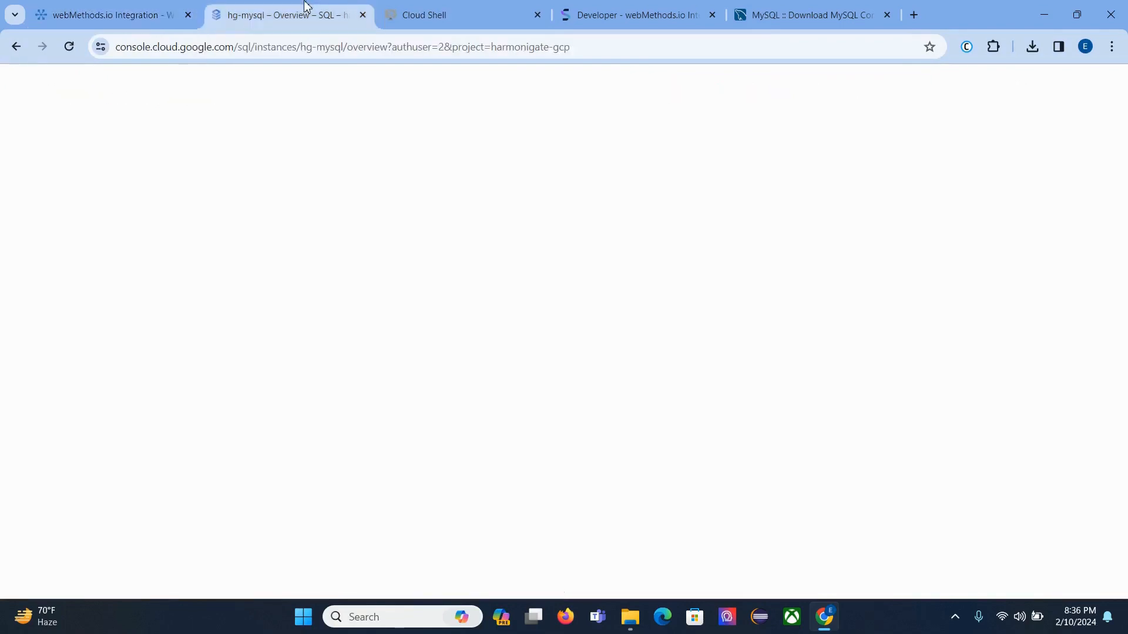
pyautogui.click(450, 7)
pyautogui.press('Up')
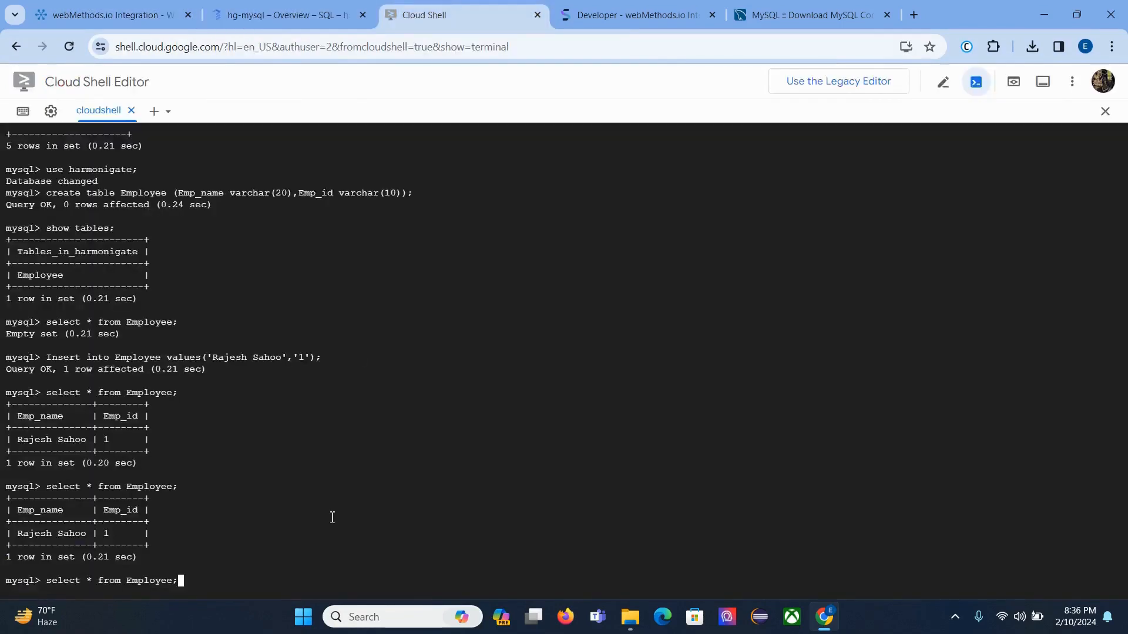
pyautogui.press('Return')
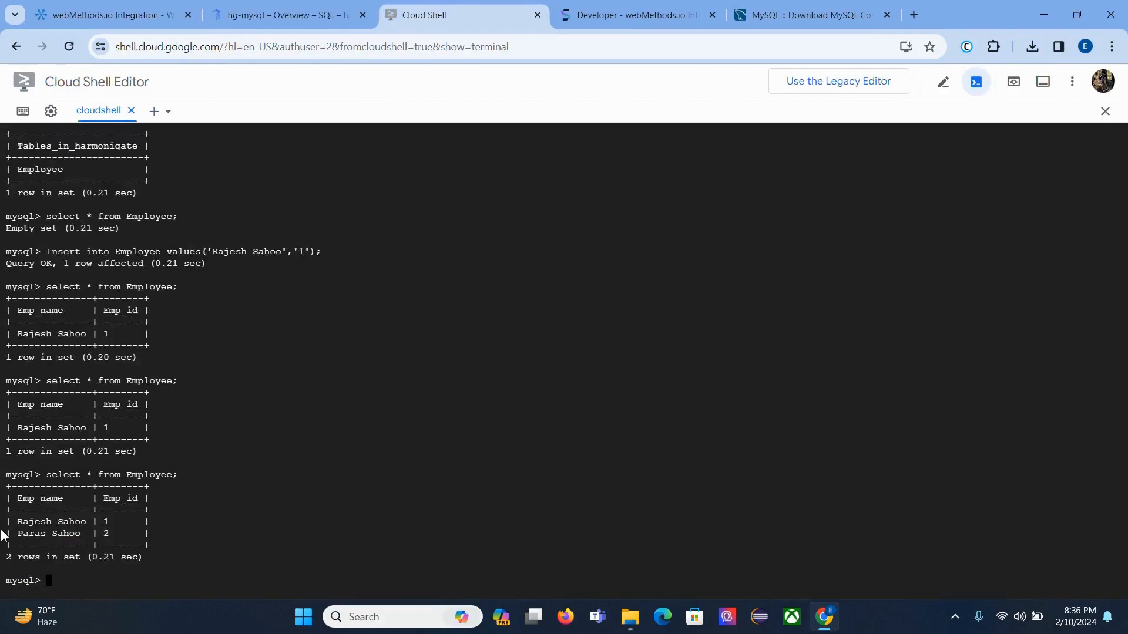
pyautogui.moveTo(19, 534); pyautogui.dragTo(129, 533)
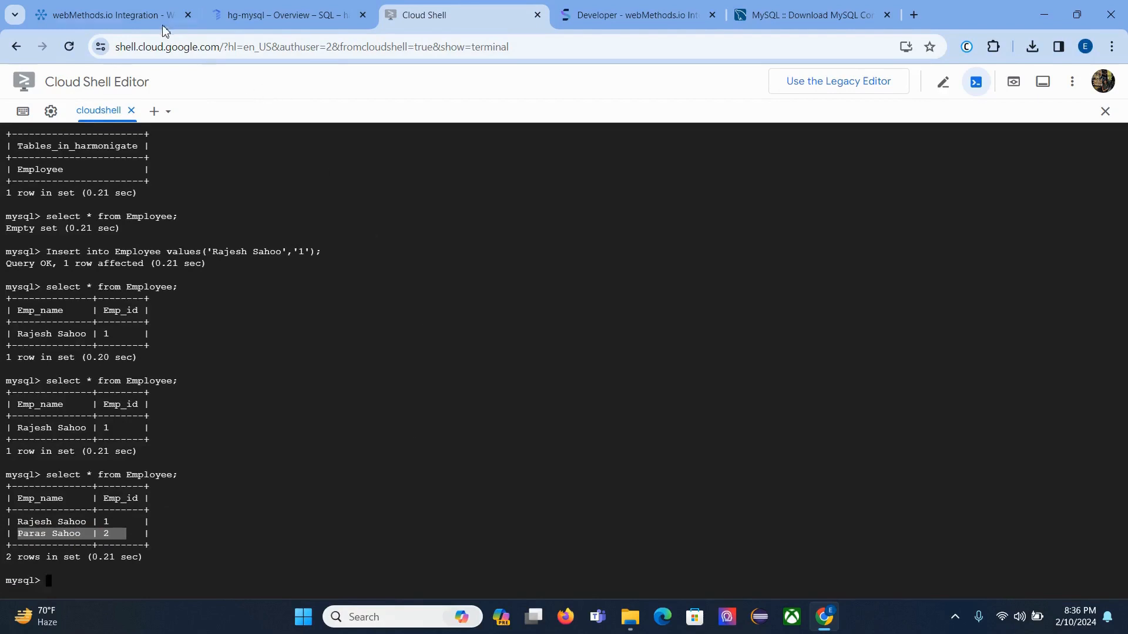
pyautogui.click(127, 7)
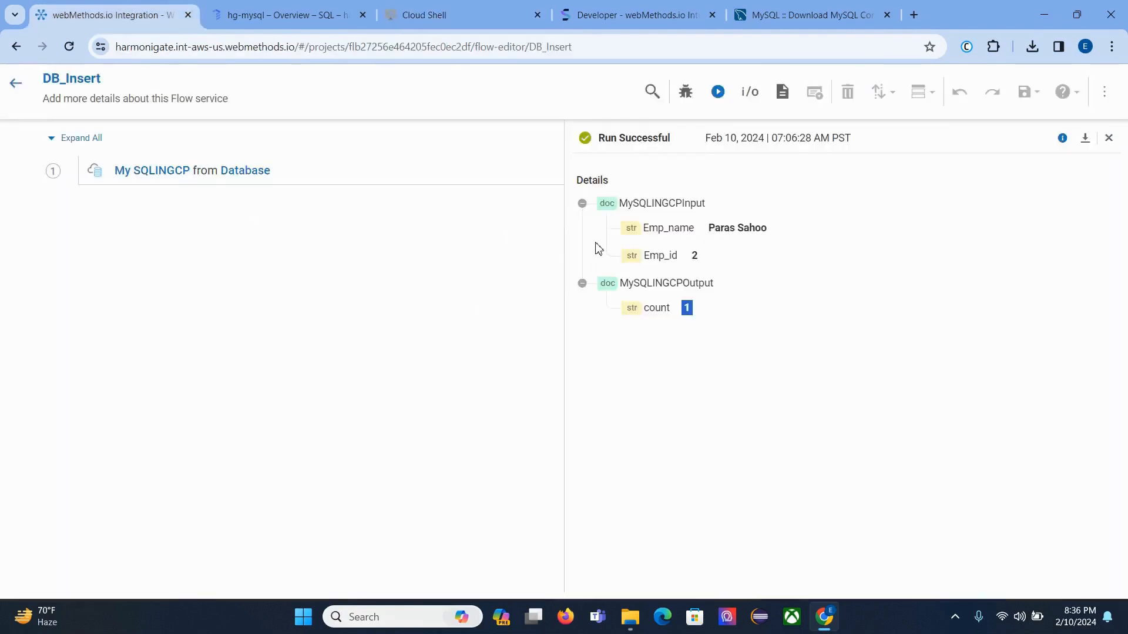
# Step: Collapse the MySQLINGCPInput run details and go back to the Database project's Flow services list
pyautogui.click(582, 204)
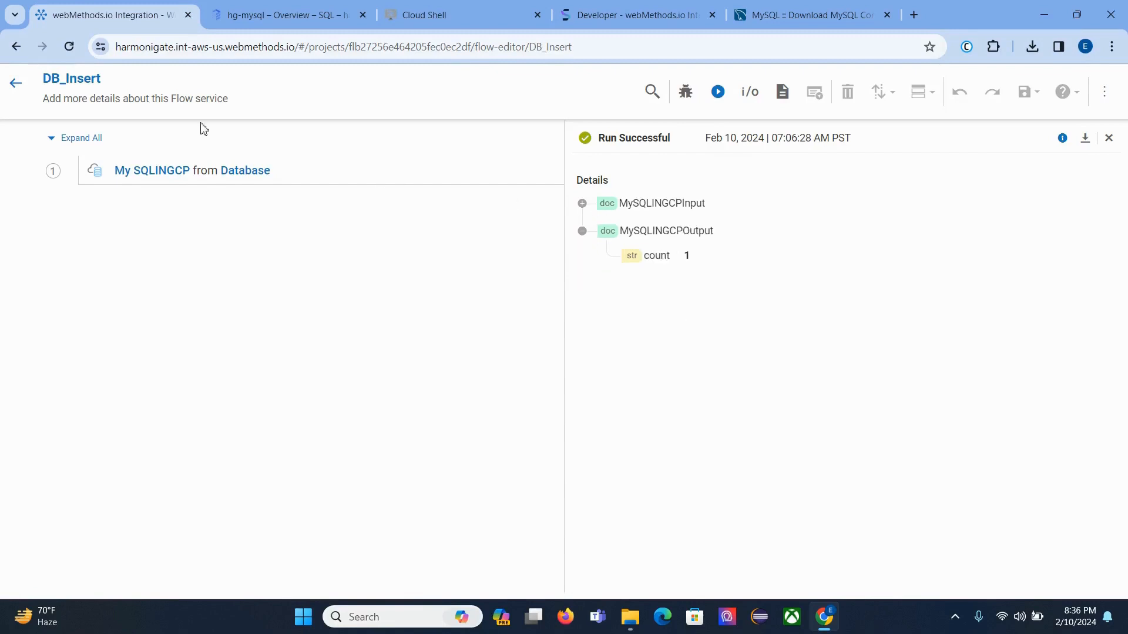
pyautogui.click(16, 84)
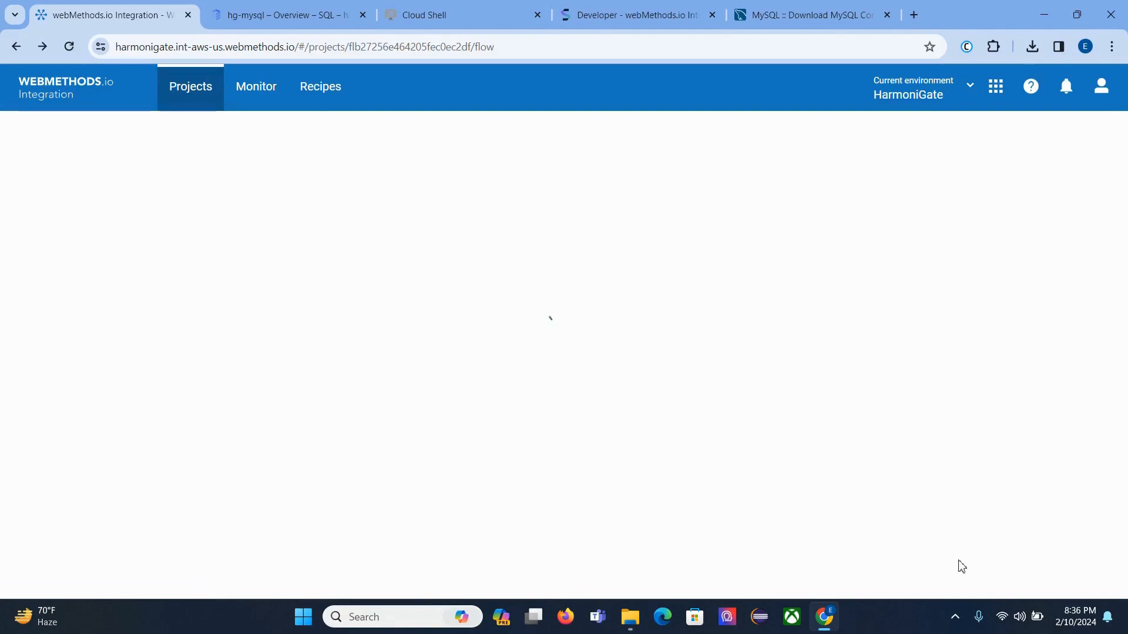
pyautogui.click(954, 616)
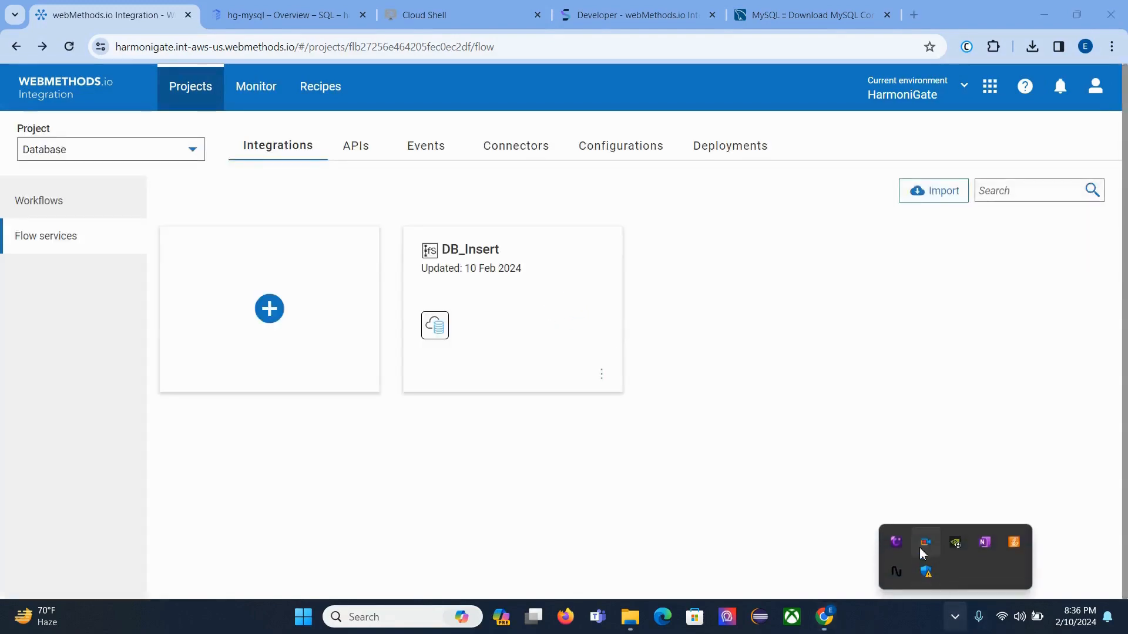